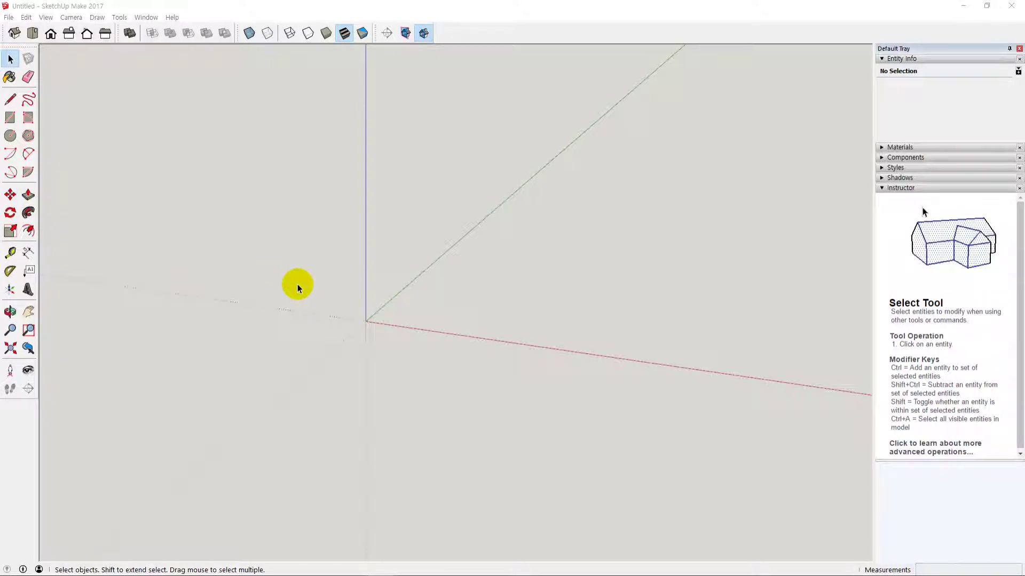
- Draw a rectangle about 45 by 70 mm on the ground plane, with its first corner at the origin
left_click(10, 118)
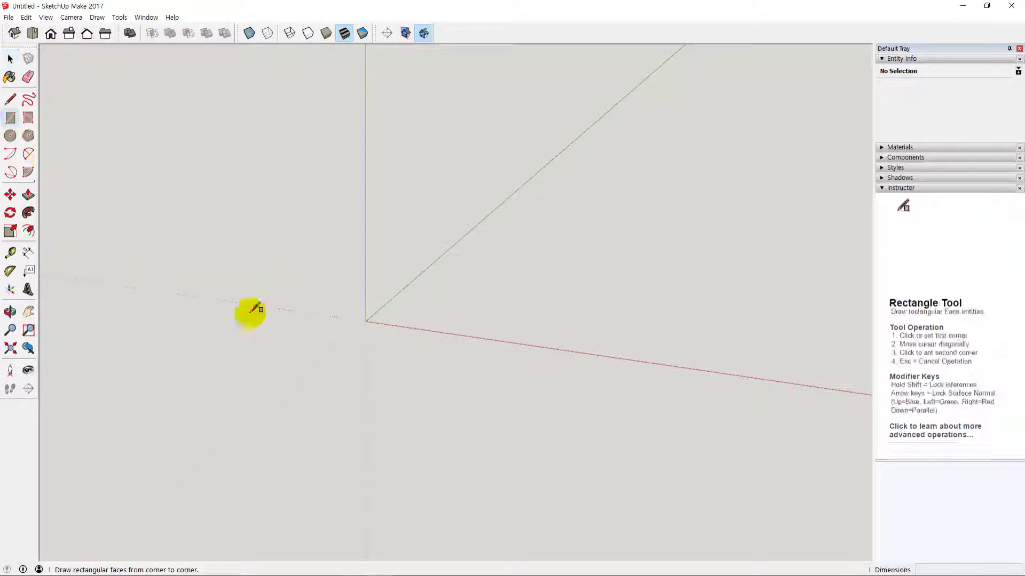
left_click(367, 321)
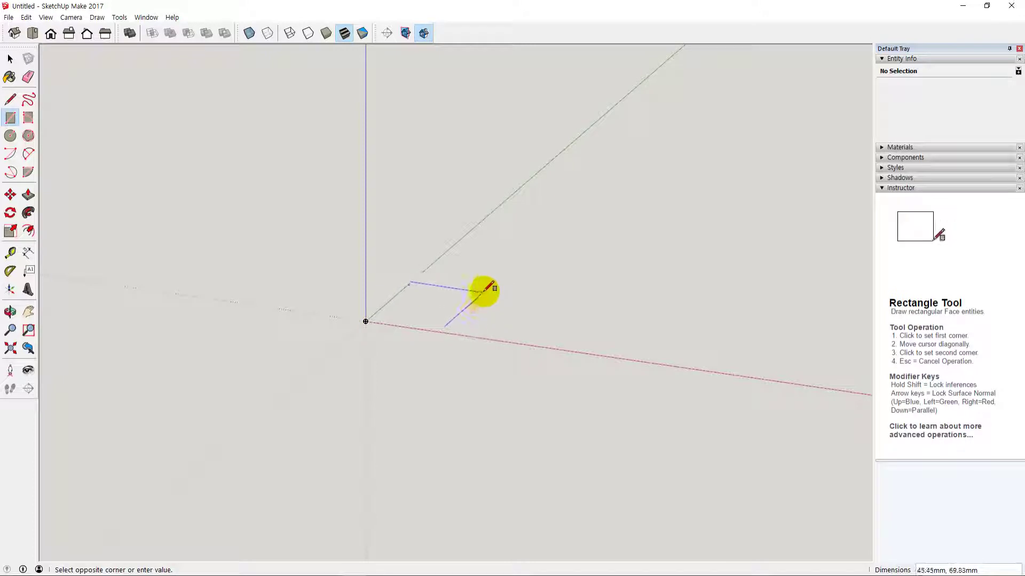
left_click(482, 289)
- Push/pull the rectangle upward into a low box
key("space")
key("p")
left_click(428, 299)
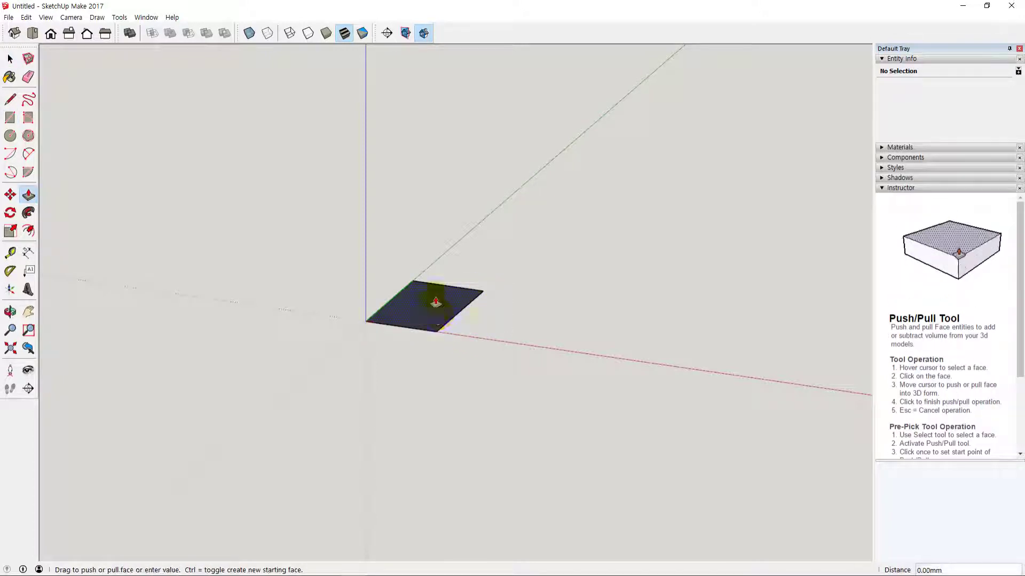
left_click(435, 288)
key("space")
left_click(458, 379)
key("o")
mouse_move(458, 379)
left_mouse_down()
mouse_move(434, 400)
mouse_move(465, 398)
left_mouse_up()
key("space")
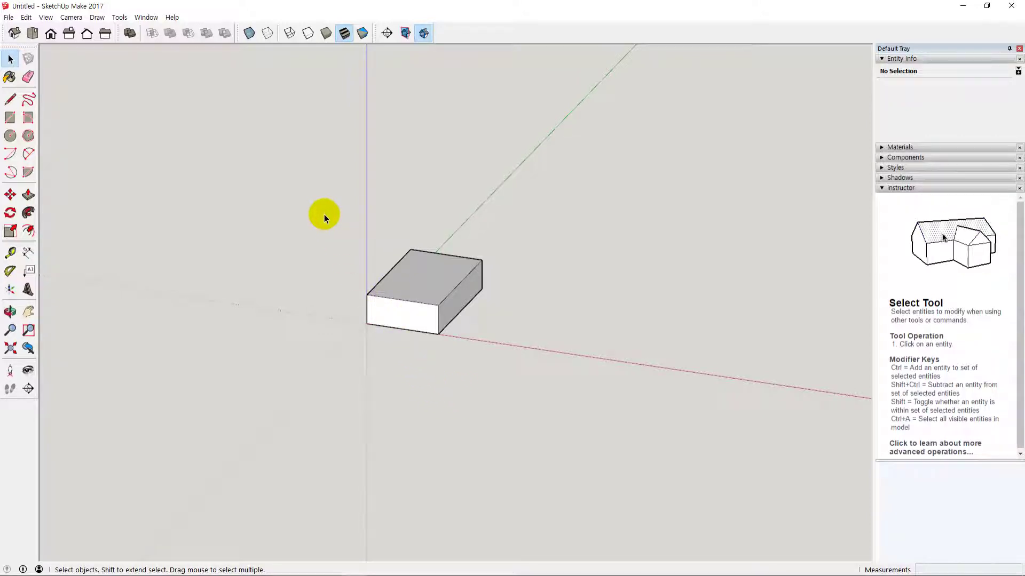
- Enclose the whole box in a window selection, clear it, repeat with a crossing selection, and clear that too
left_click_drag(324, 213, 565, 396)
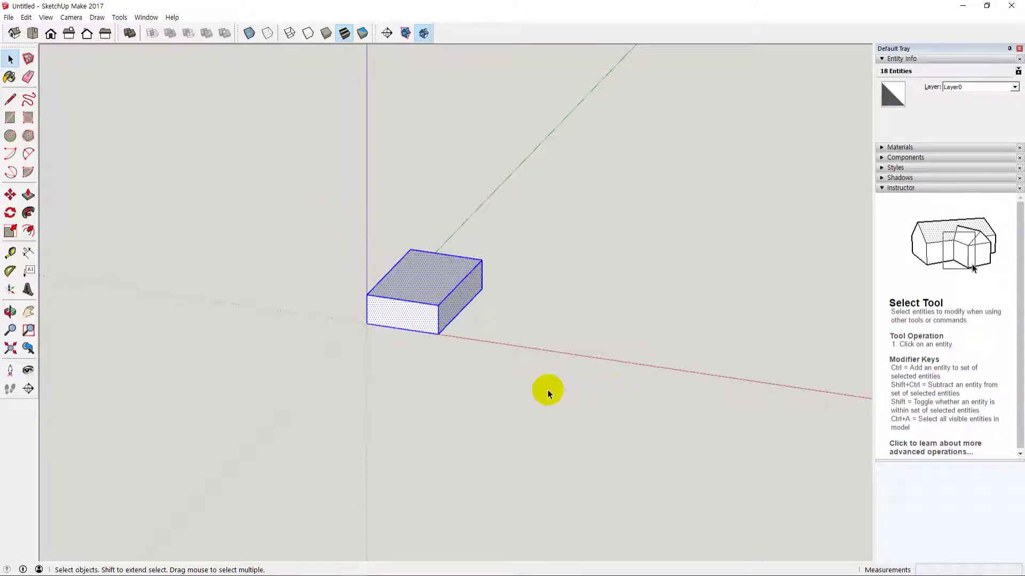
left_click(513, 384)
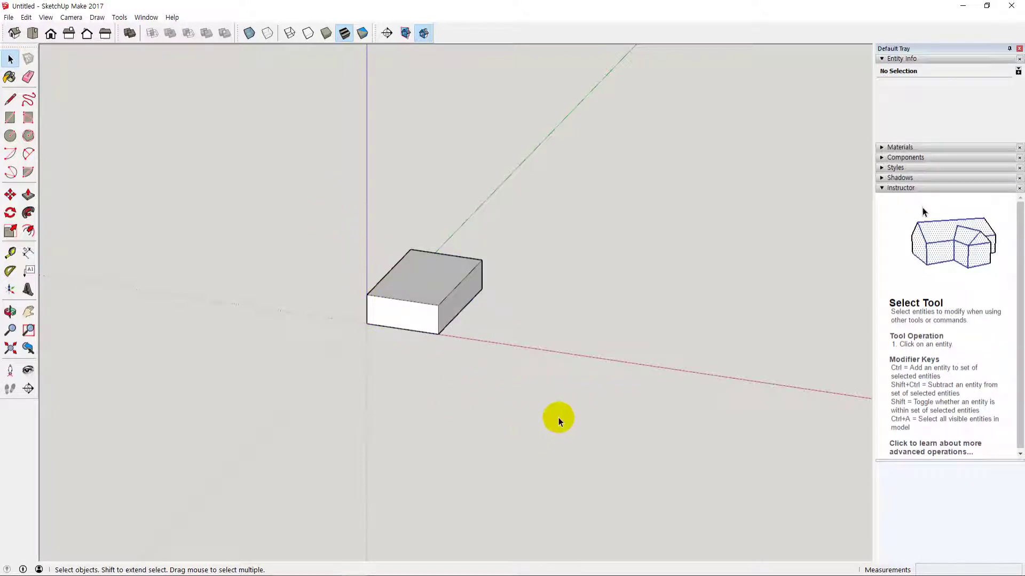
left_click_drag(558, 419, 339, 203)
left_click(422, 382)
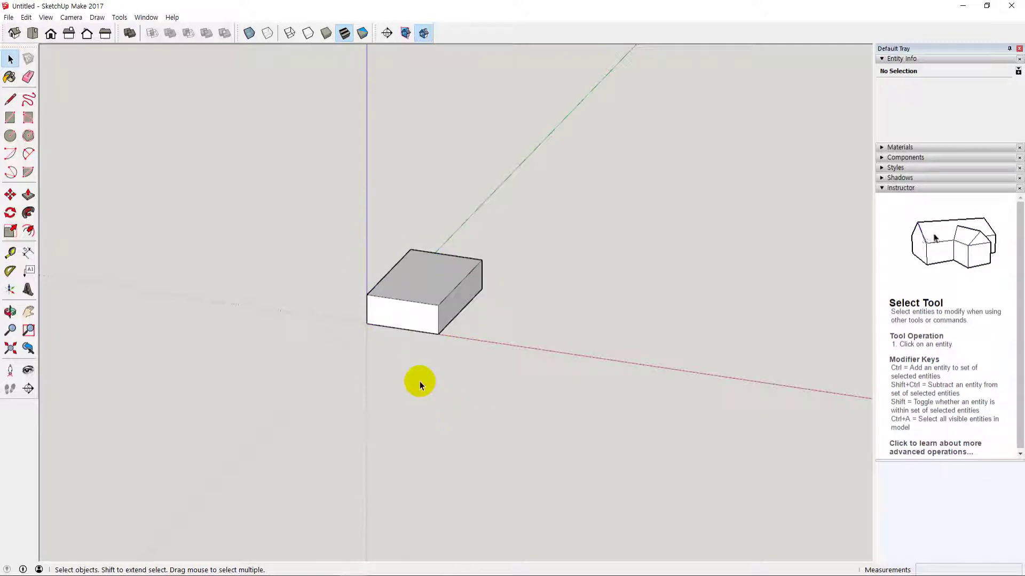
- Select all geometry connected to the box's top face at once, and clear the selection
middle_click_drag(439, 384, 497, 407, "shift")
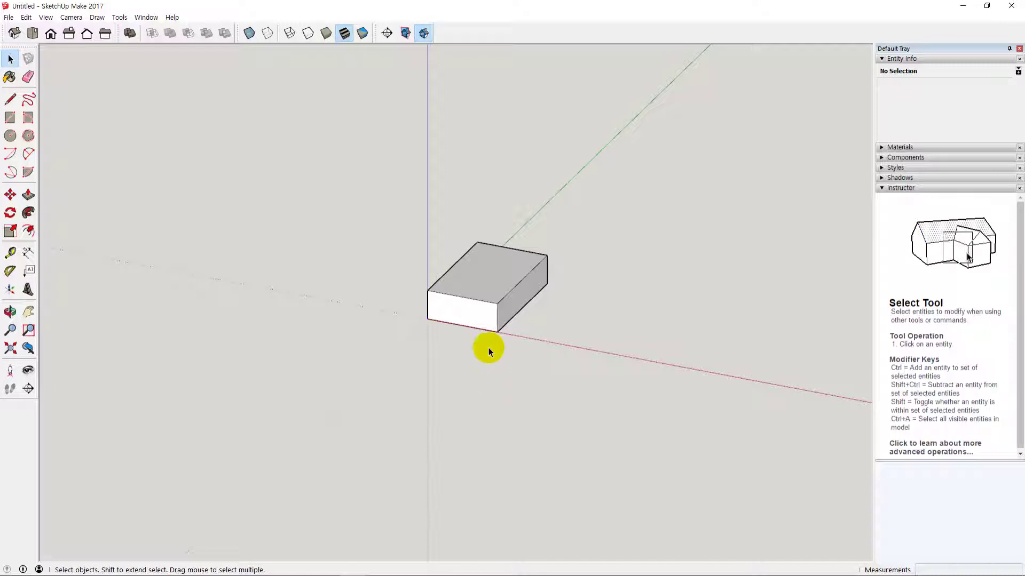
triple_click(492, 287)
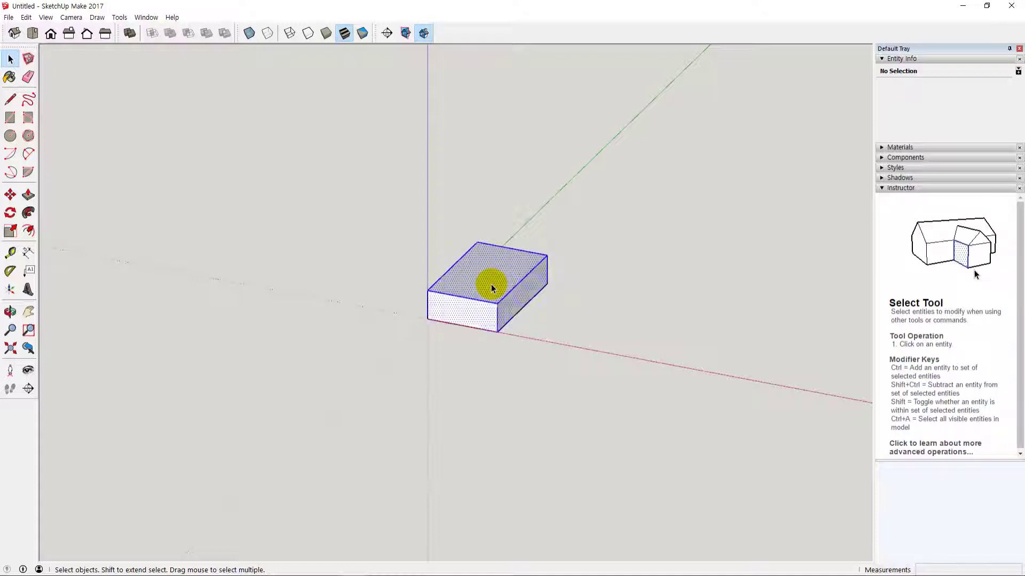
left_click(573, 390)
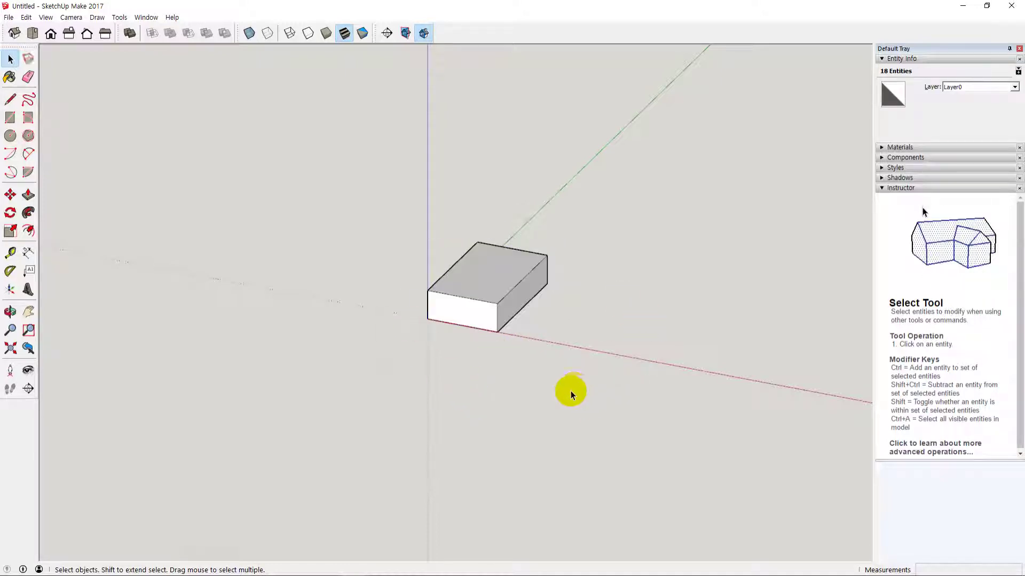
- Select single faces and edges of the box one at a time, including the top face, front top edge and front face, and clear the selection
left_click(488, 287)
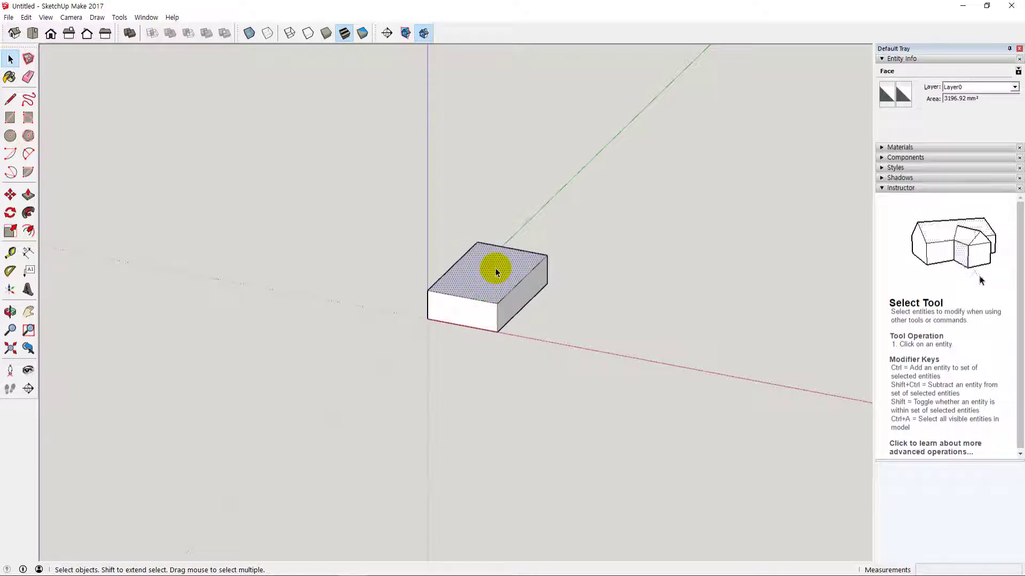
left_click(482, 301)
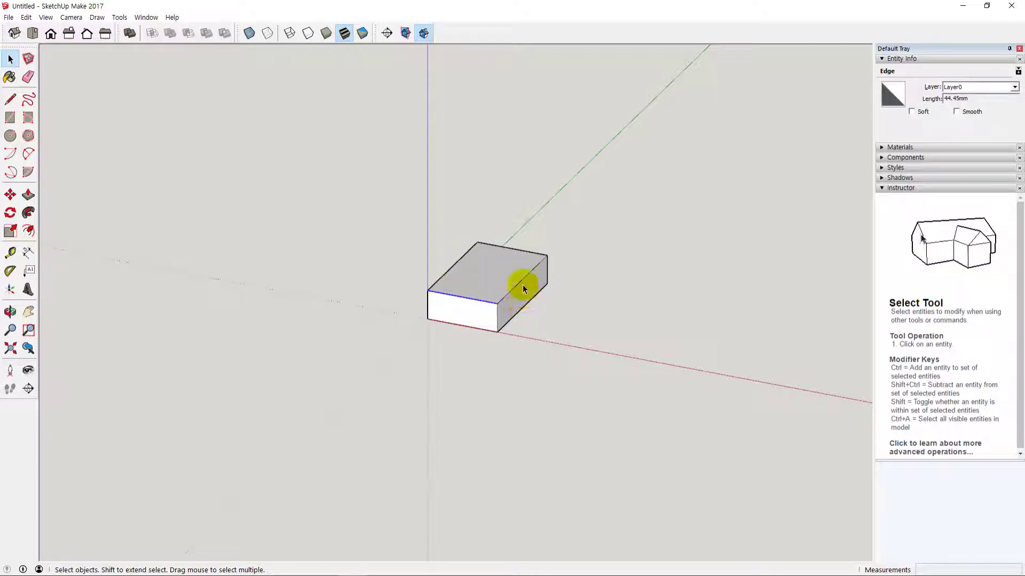
left_click(476, 313)
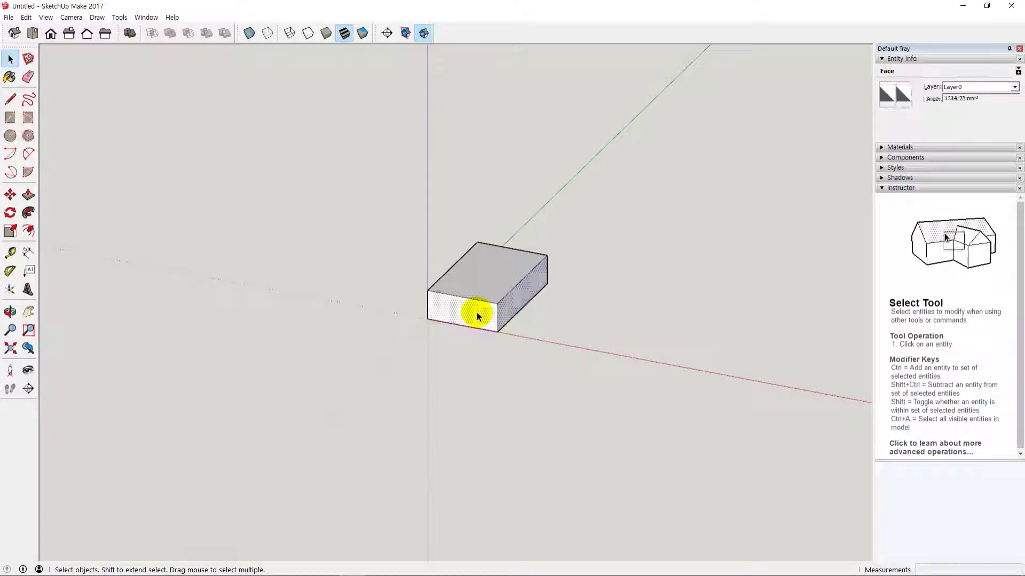
left_click(498, 283)
left_click(552, 356)
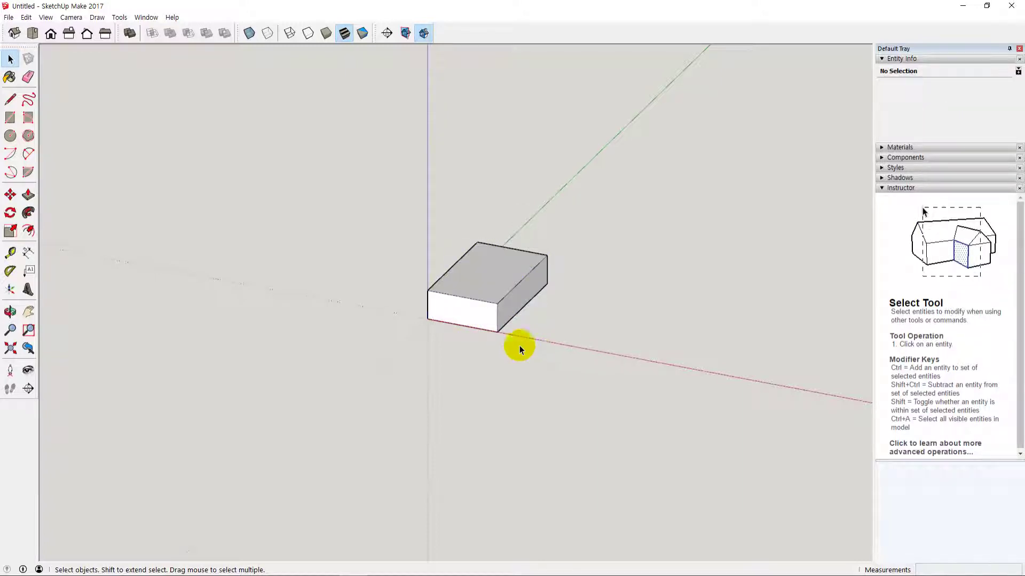
- Select the entire connected box and clear it, and select only the top face with its bounding edges and clear that
triple_click(473, 282)
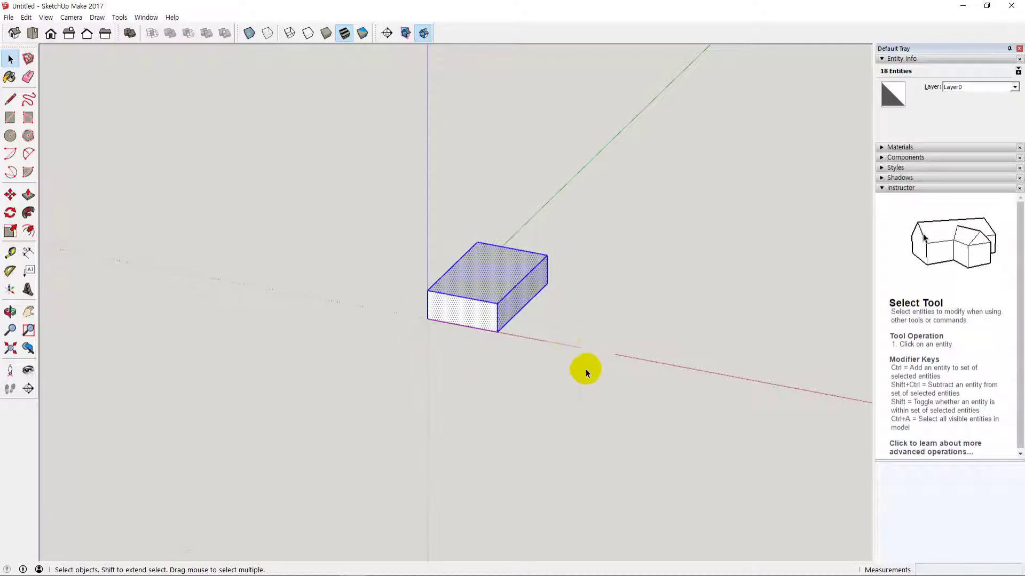
left_click(568, 377)
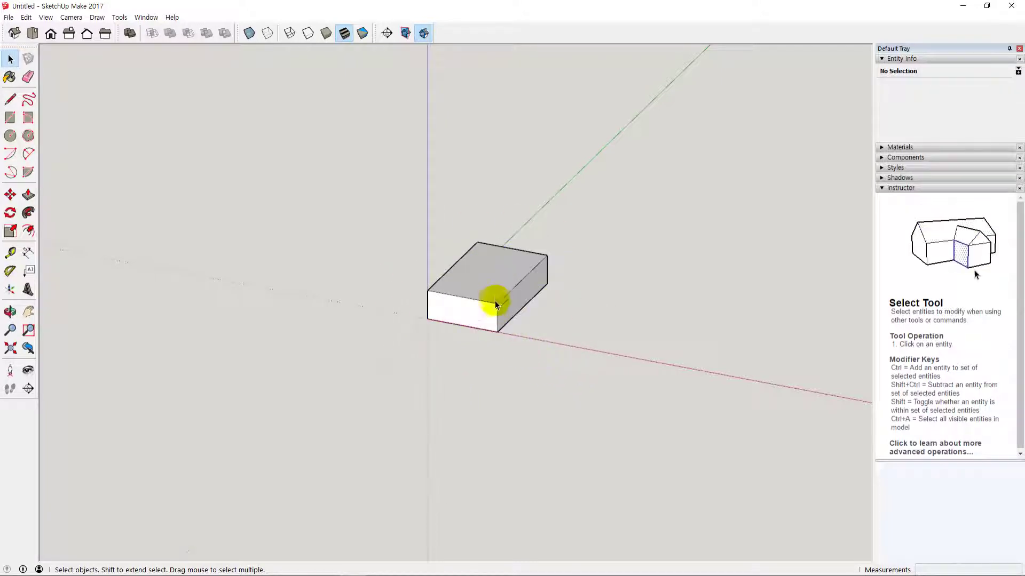
double_click(495, 273)
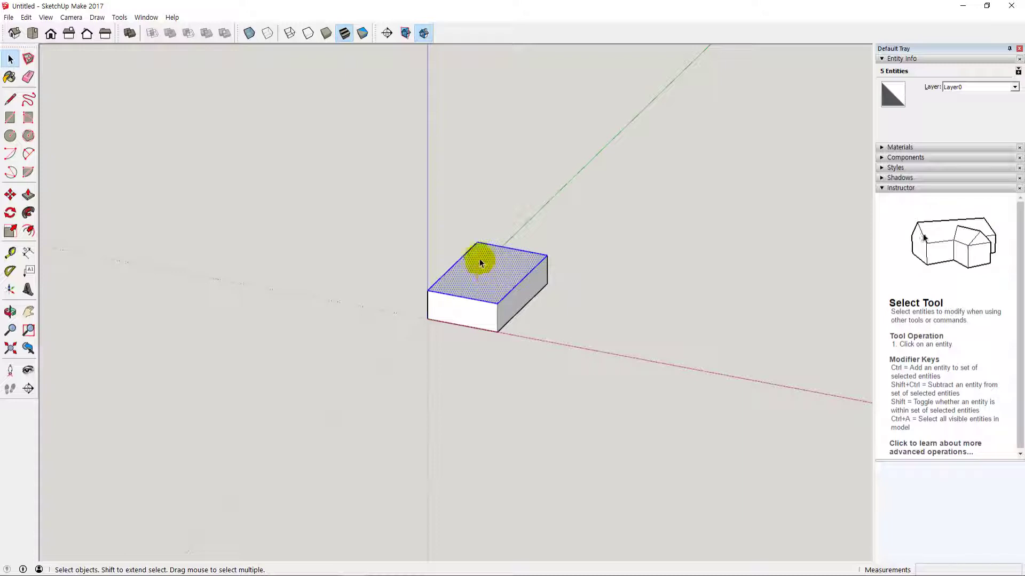
left_click(581, 308)
- Build up a selection of the four edges around the box's top face, removing the front face from it
left_click(507, 248)
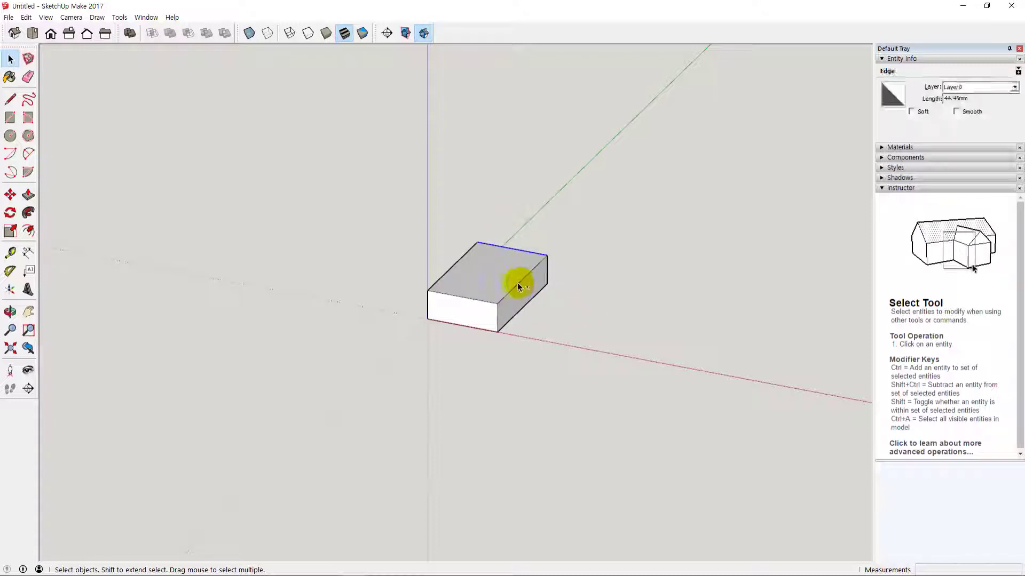
left_click(517, 285, "ctrl")
left_click(477, 306, "ctrl")
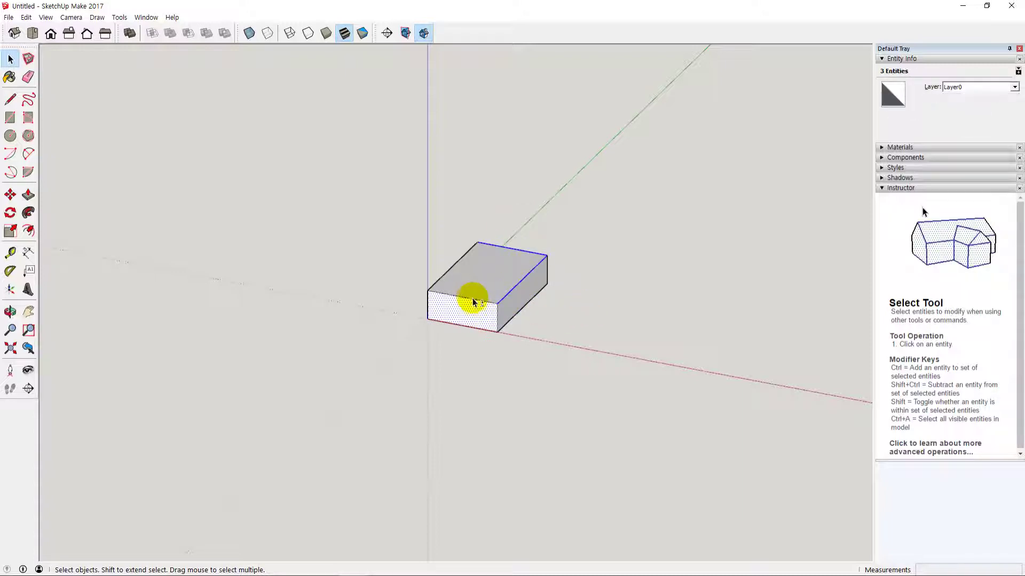
left_click(446, 277, "ctrl")
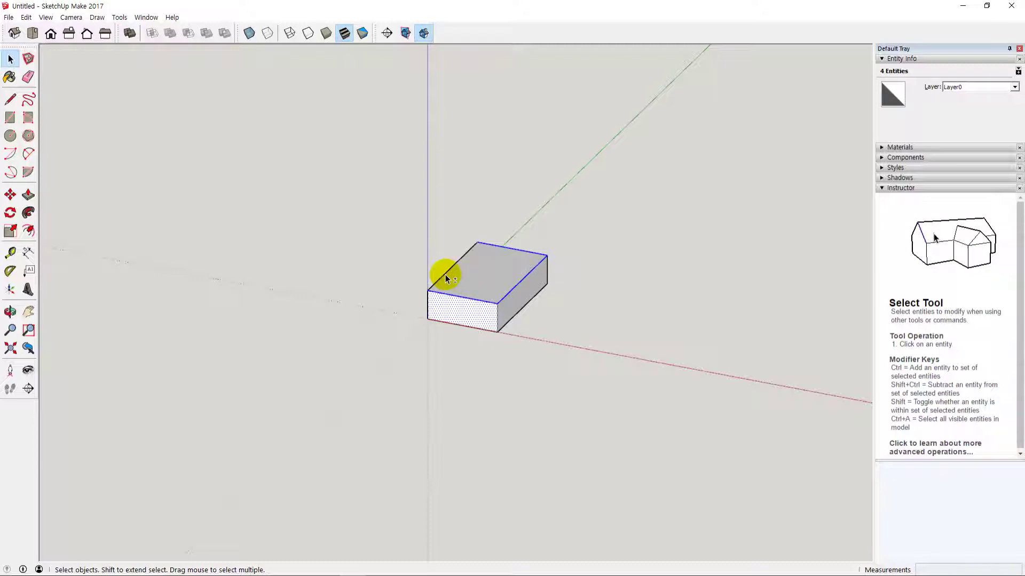
left_click(467, 313, "shift")
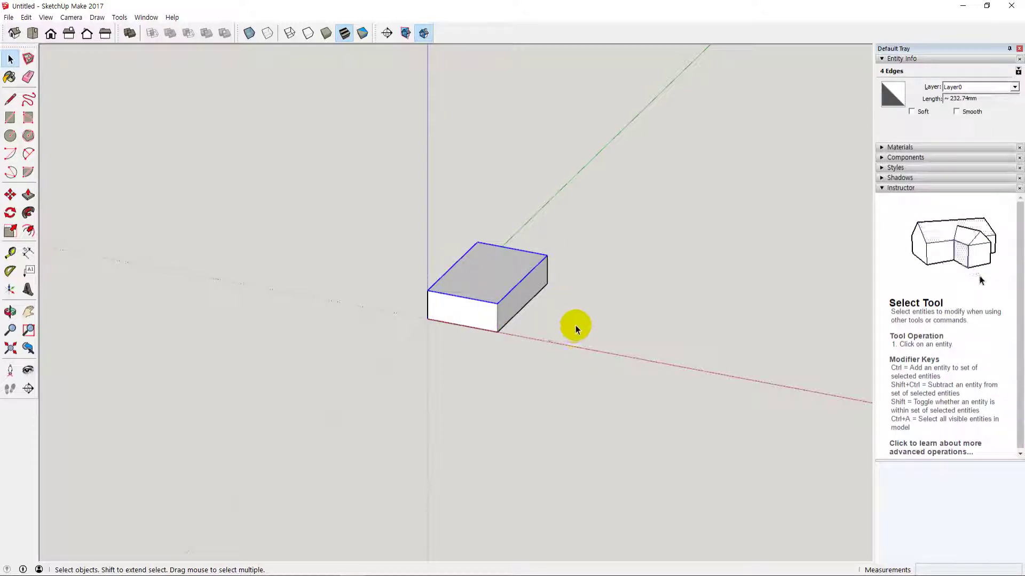
- Add the top, front and side faces to the selected top edges, and remove those faces from the selection again
left_click(497, 279, "ctrl")
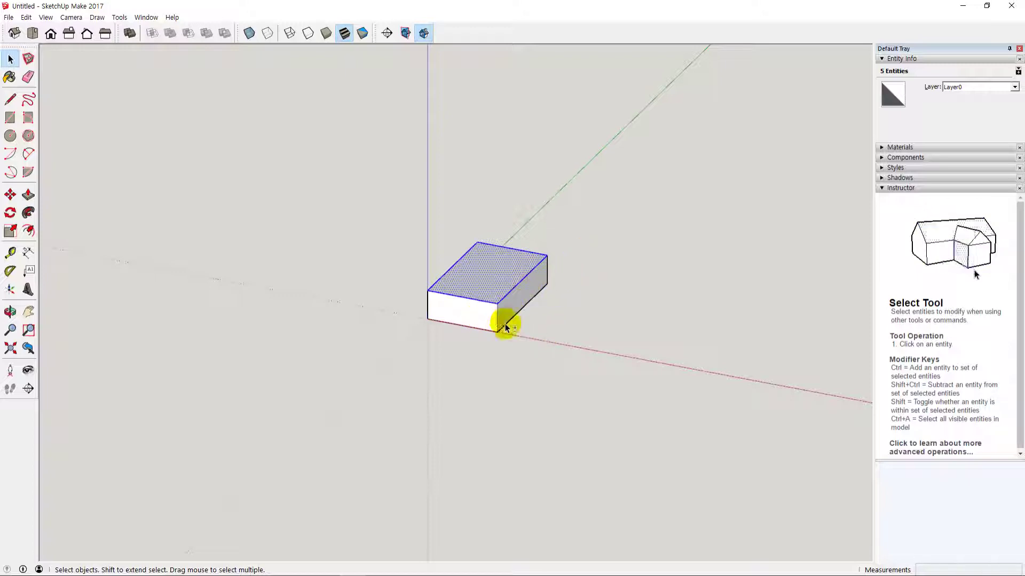
left_click(454, 310, "shift")
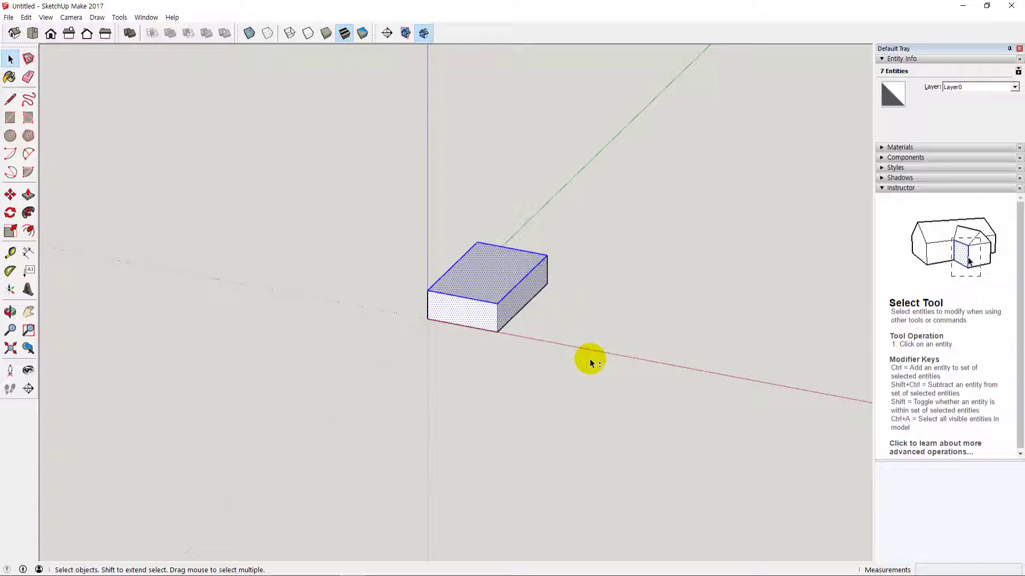
left_click(471, 320, "shift")
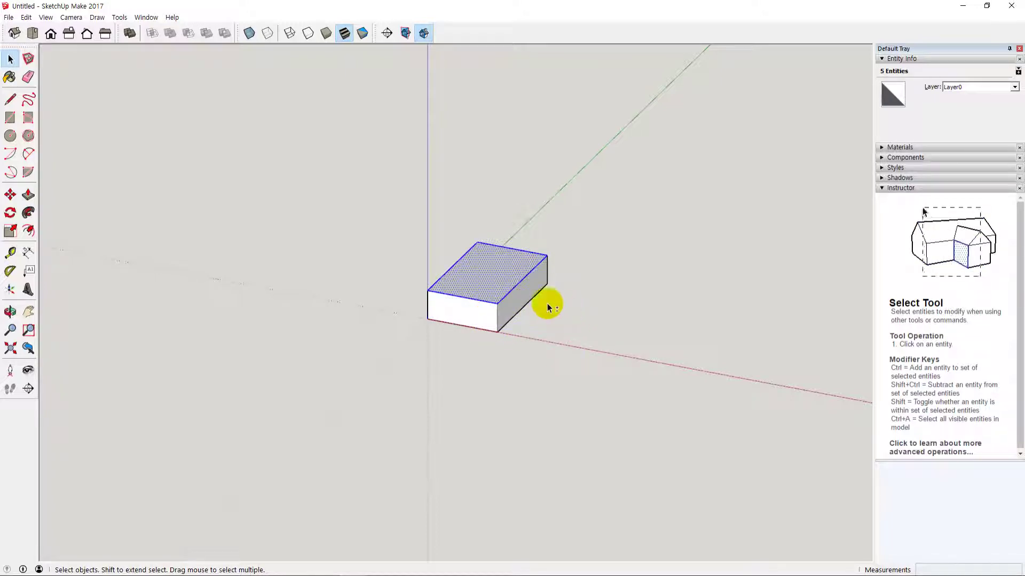
left_click(492, 277, "shift")
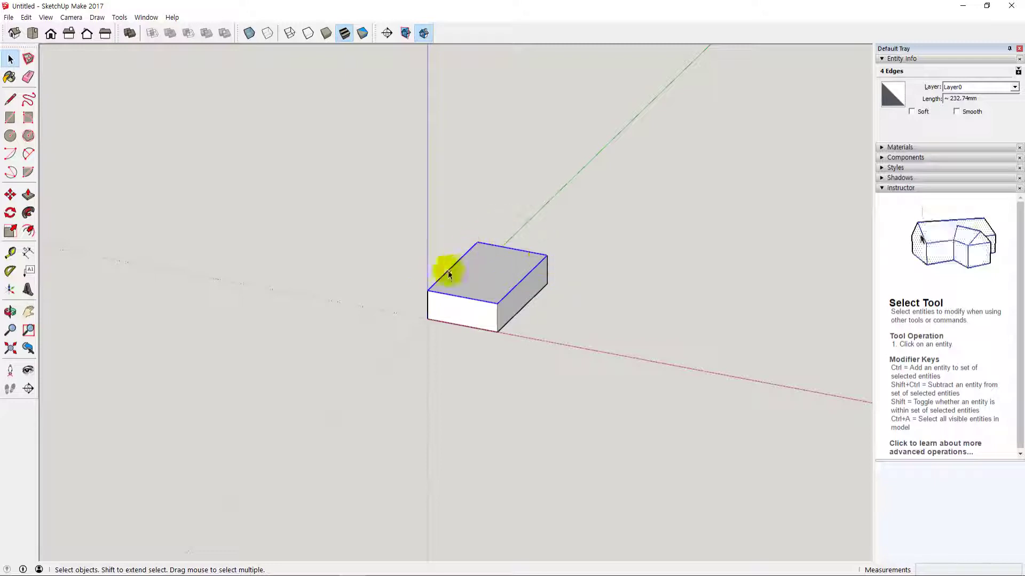
- Replace the top-edge selection with the entire box, including all its connected faces and edges
left_click(572, 327)
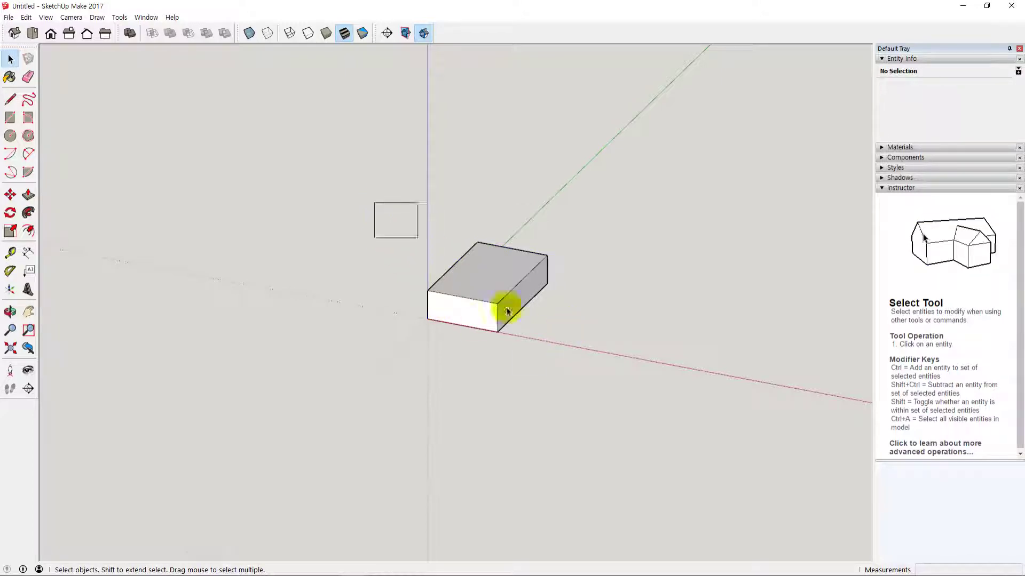
triple_click(507, 311)
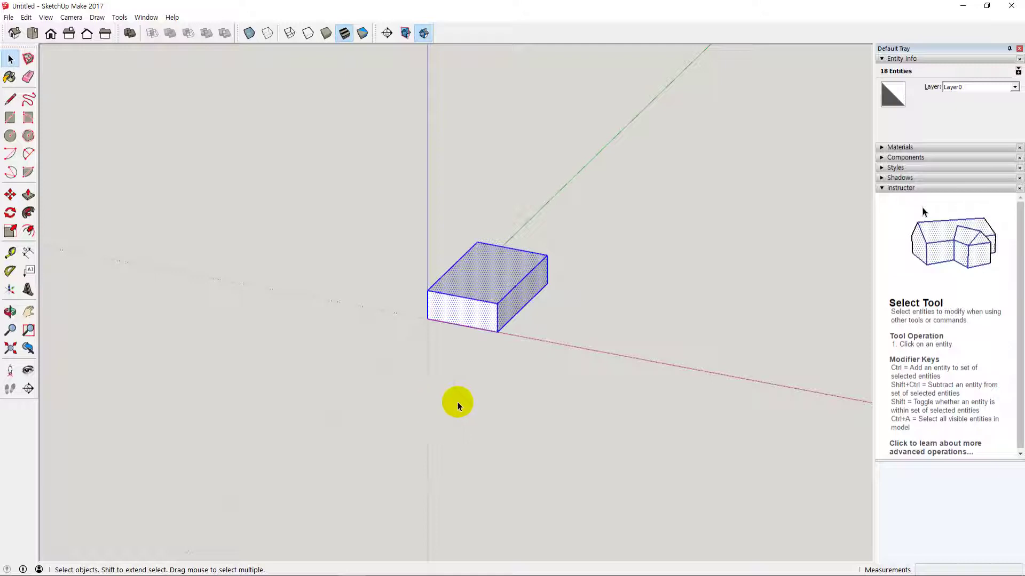
- Move the selected box about 112 mm along the red axis from its front bottom corner, and undo the move
key("m")
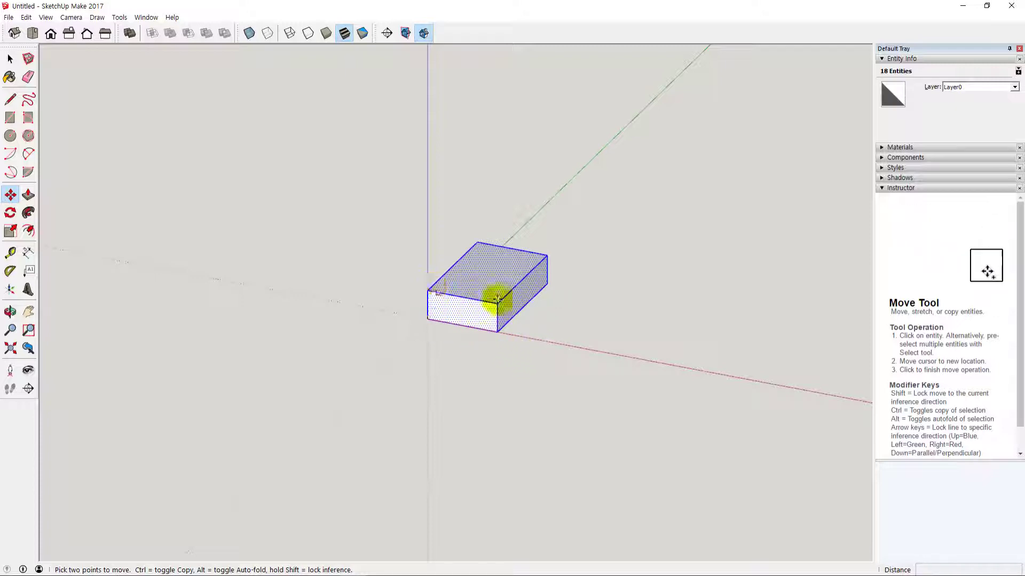
left_click(498, 332)
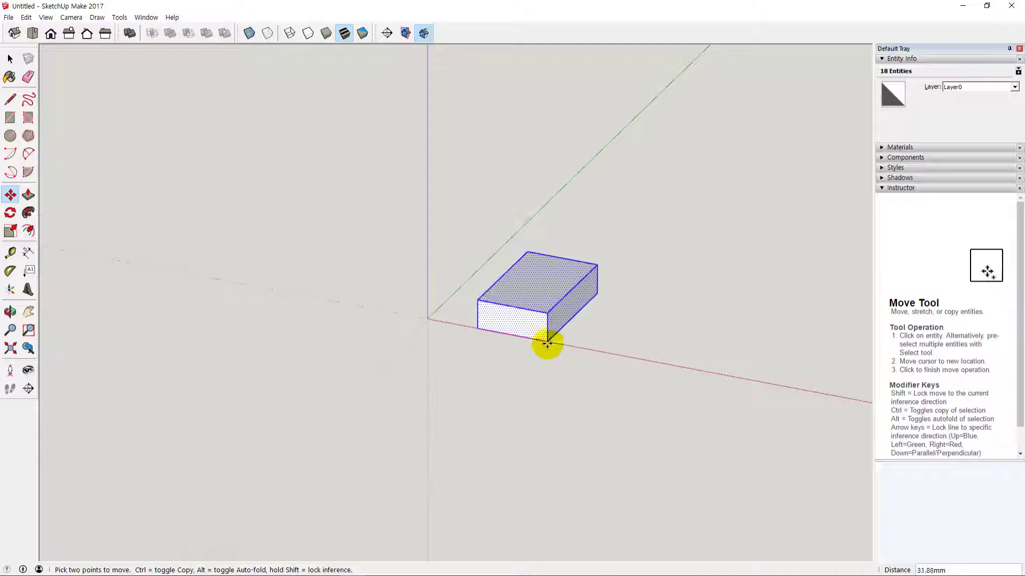
left_click(674, 365)
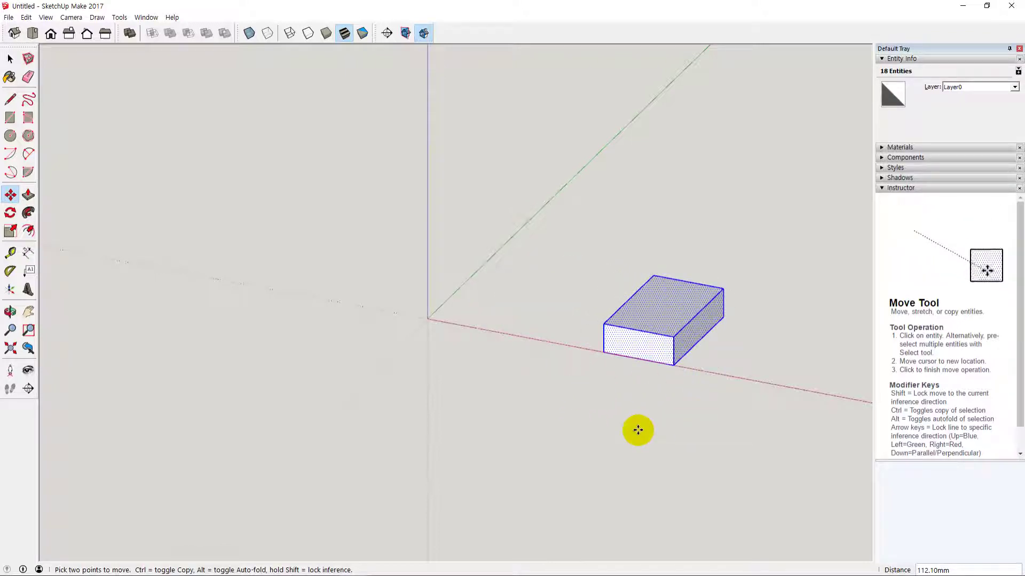
key("ctrl+z")
- Move the whole box exactly 100 mm along the red axis from its front bottom corner, trying the blue and green axis locks first
middle_click_drag(529, 387, 544, 355, "shift")
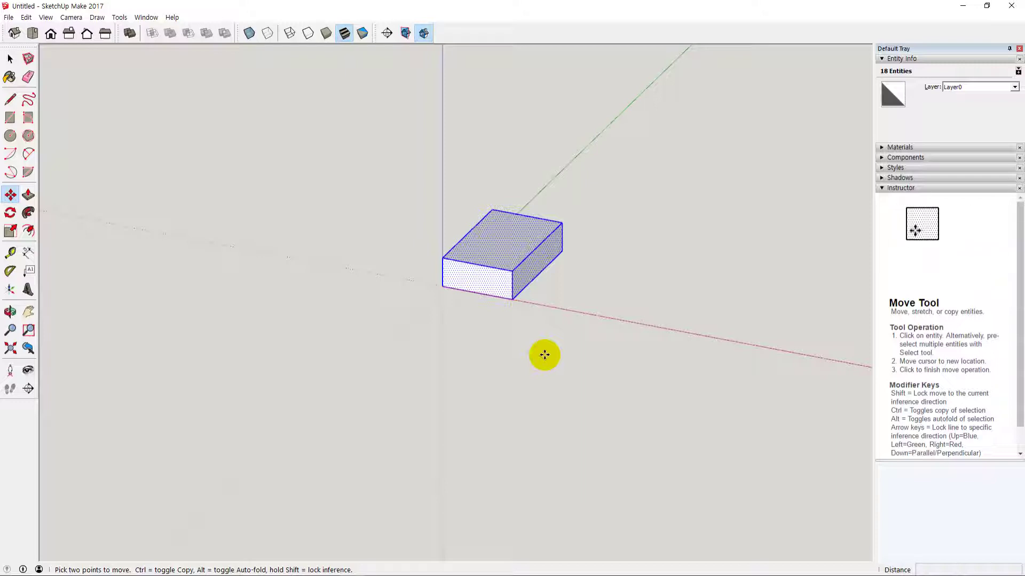
left_click(512, 299)
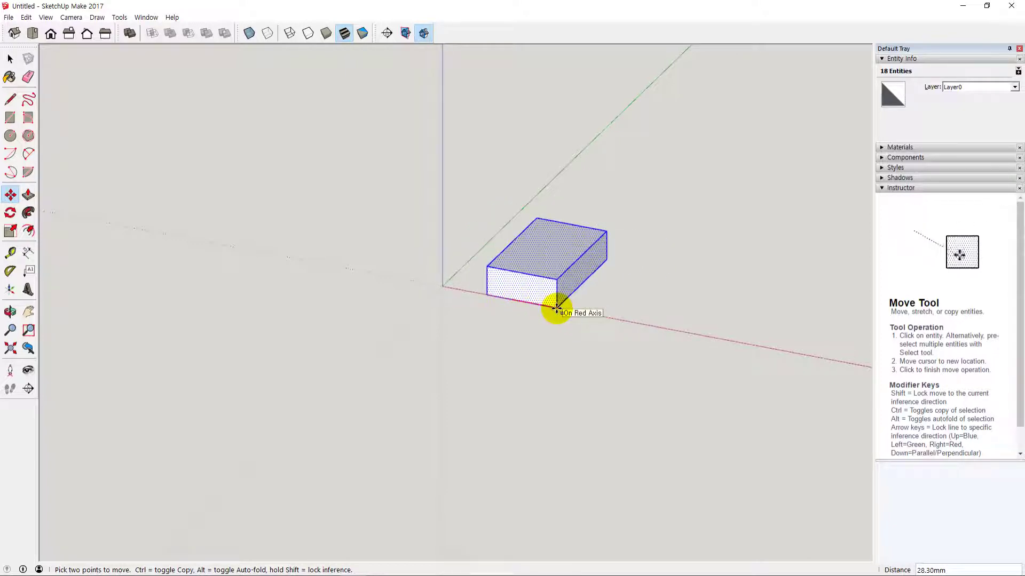
key("Up")
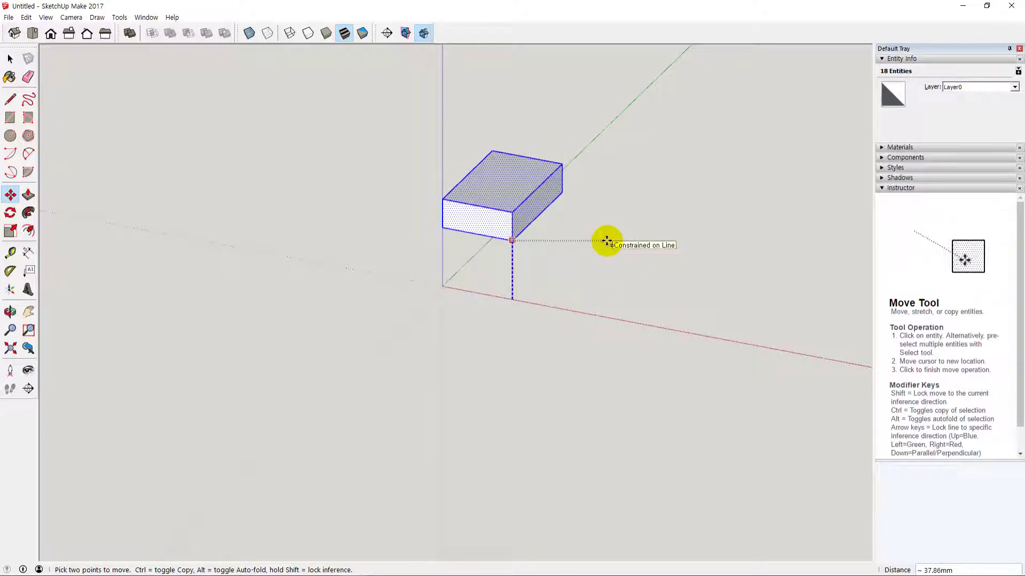
key("Left")
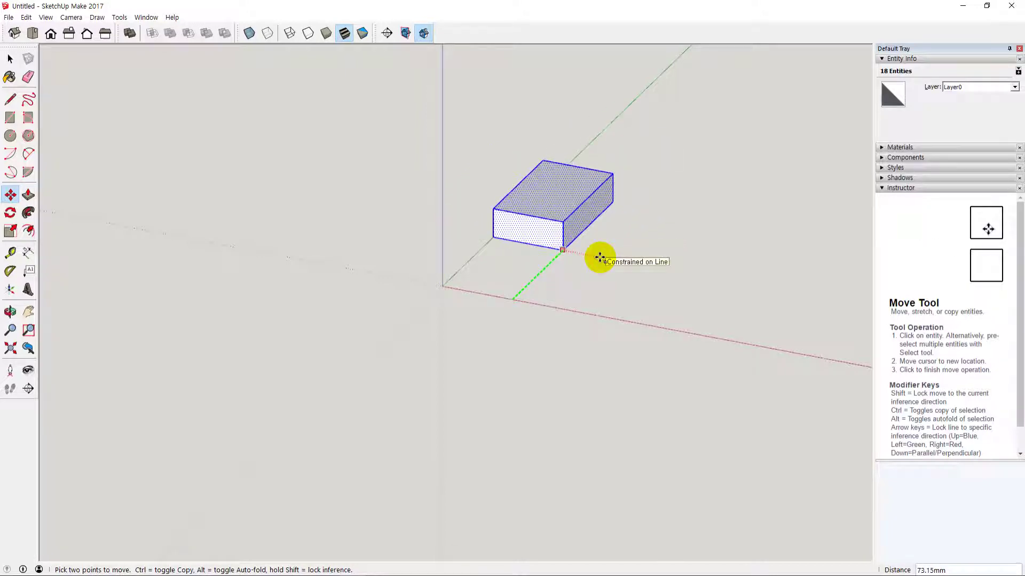
key("Right")
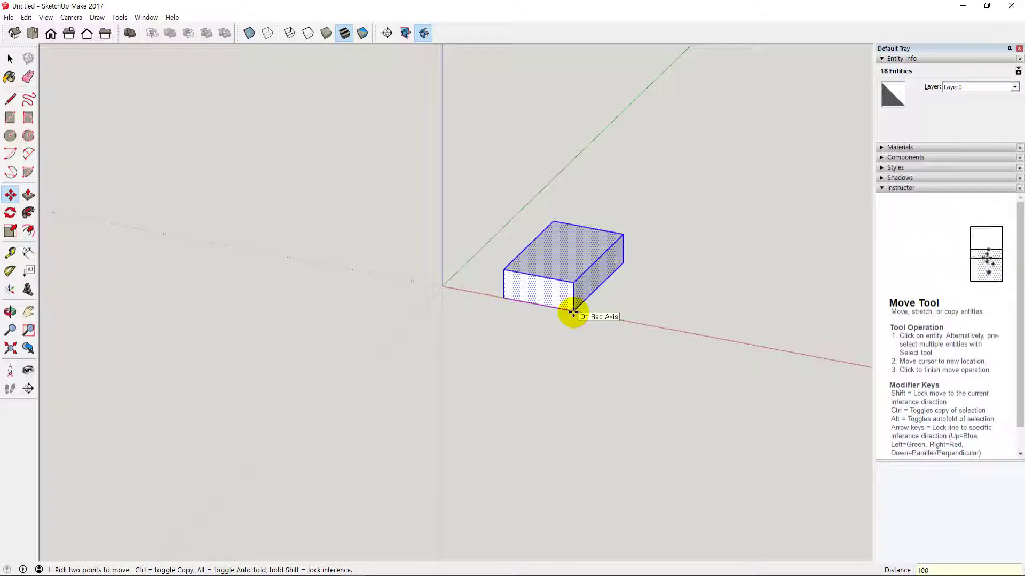
key("Return")
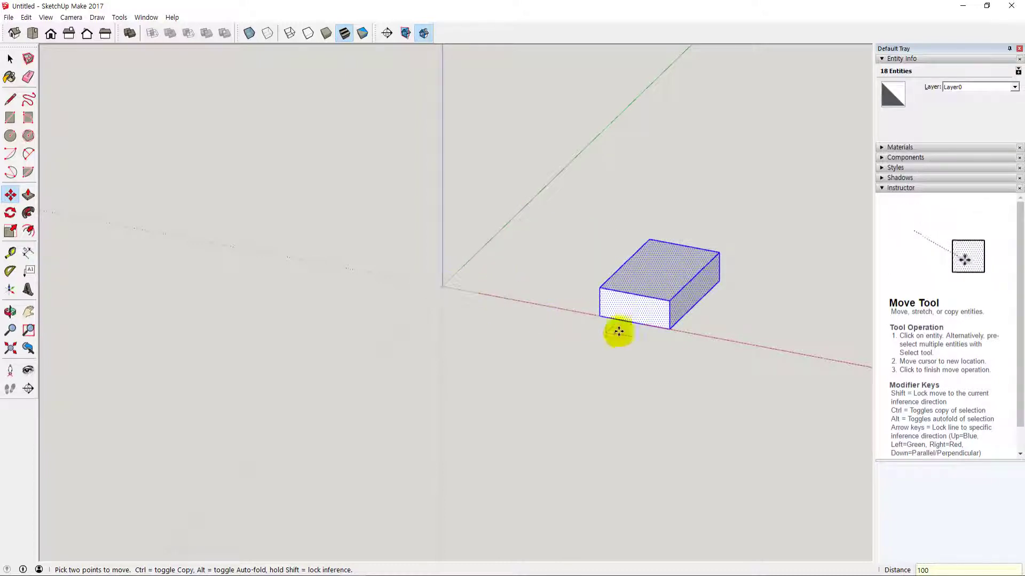
key("space")
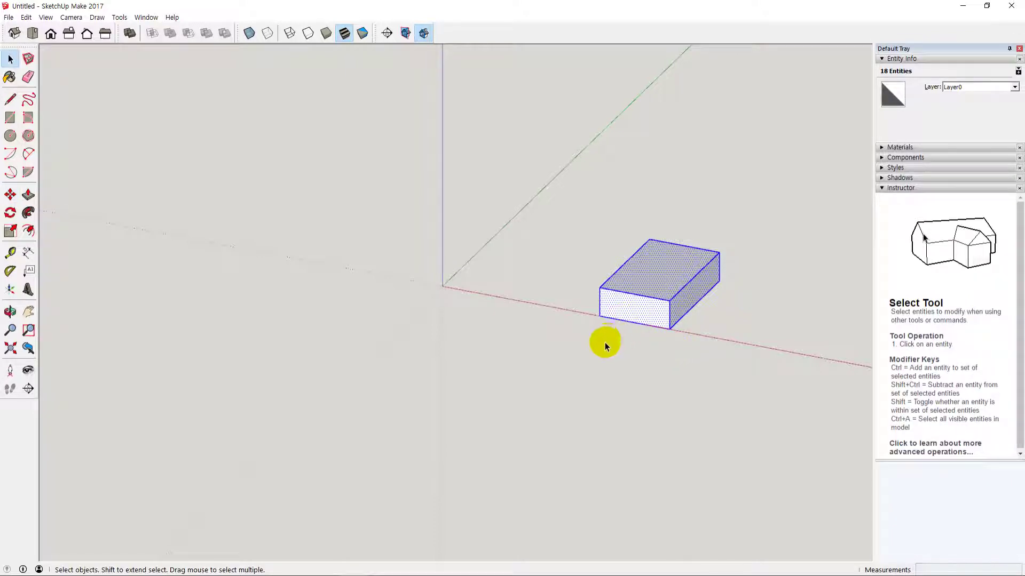
- Measure the distance along the red axis from the origin to the box's nearest bottom corner
middle_click_drag(671, 343, 634, 313)
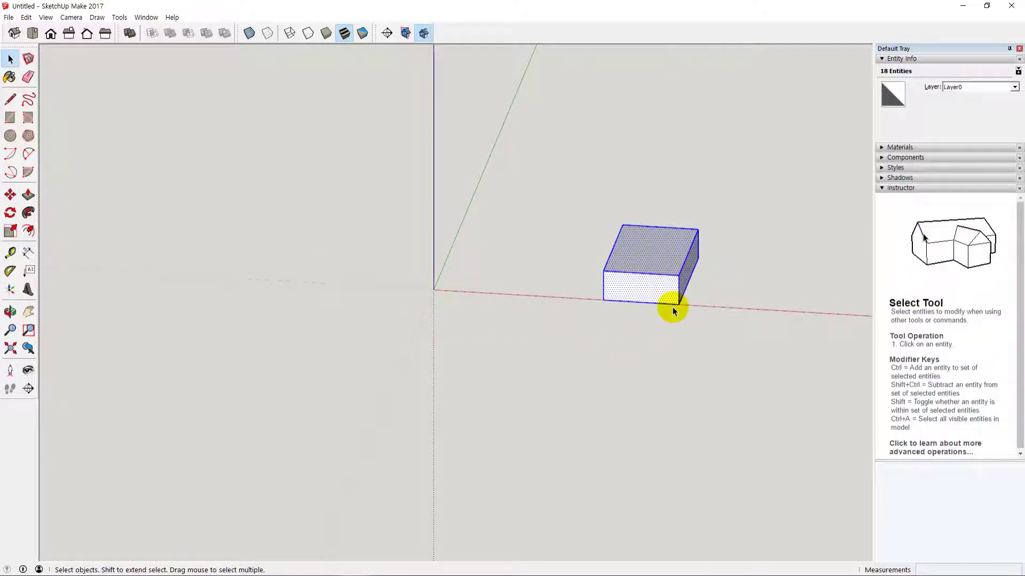
key("t")
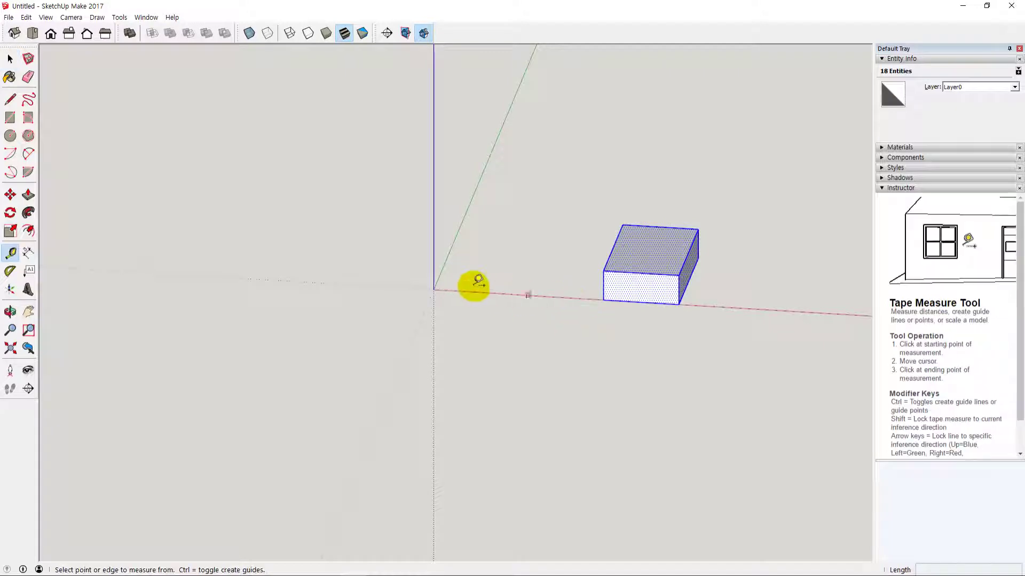
left_click(433, 289)
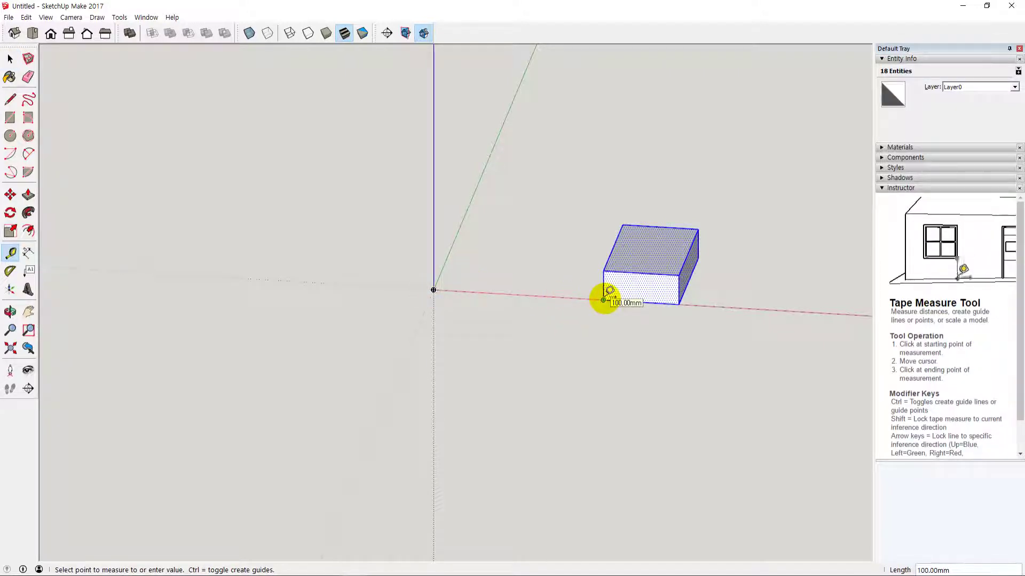
key("space")
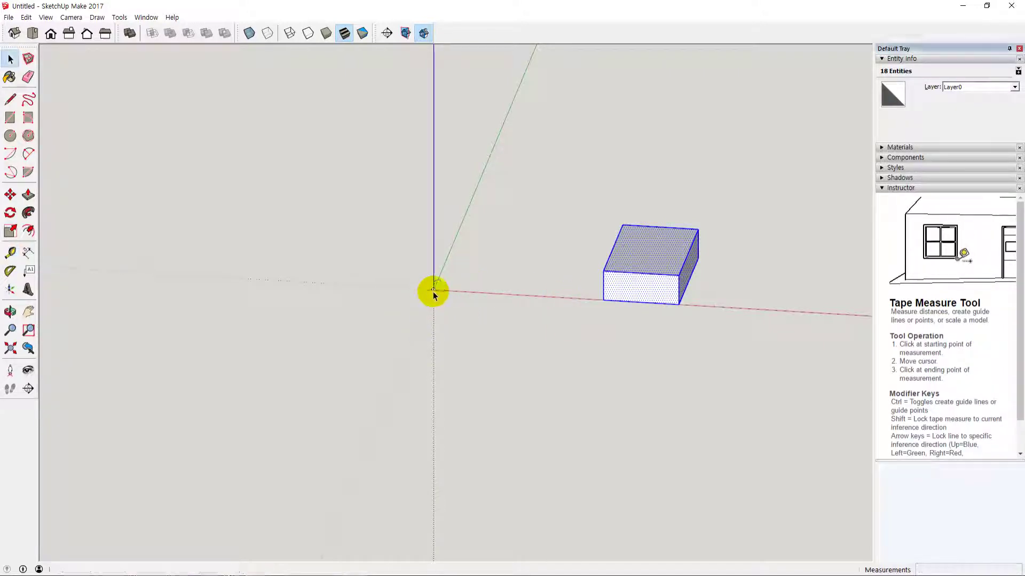
- Clear the selection, select the whole box with a selection window around it, and clear the selection again
middle_click_drag(628, 345, 610, 368)
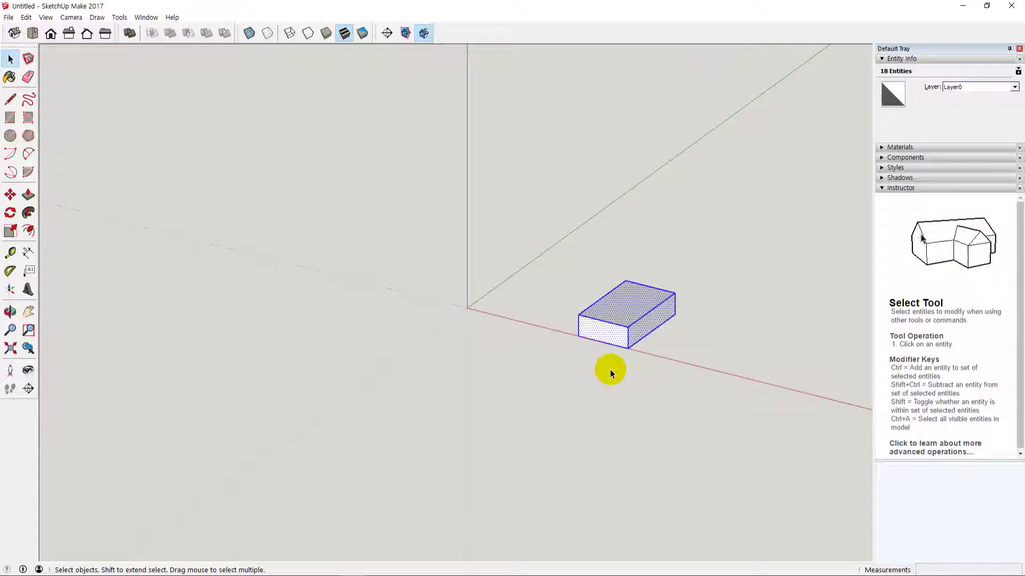
left_click(647, 399)
middle_click_drag(647, 400, 575, 376, "shift")
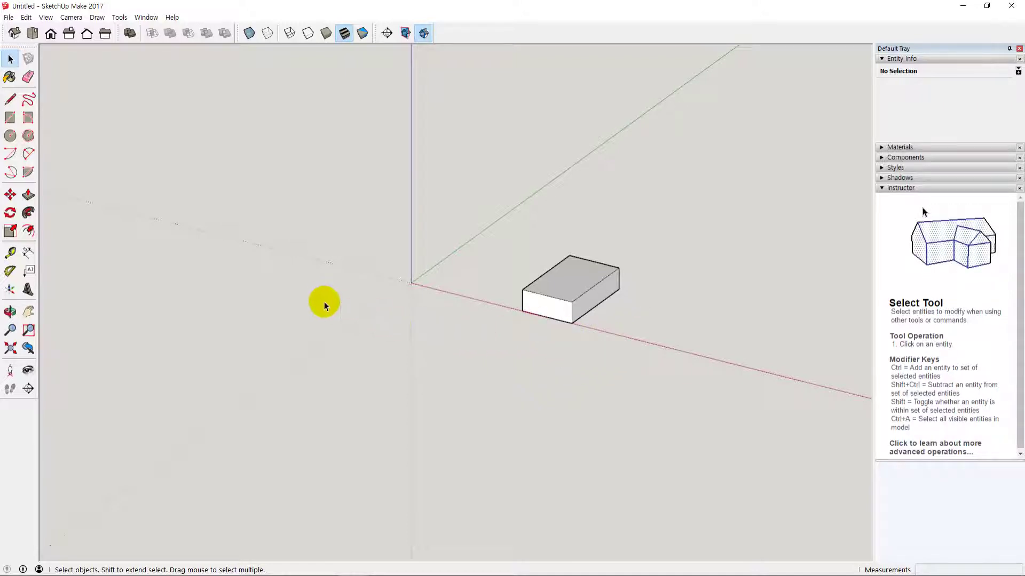
left_click_drag(455, 208, 657, 383)
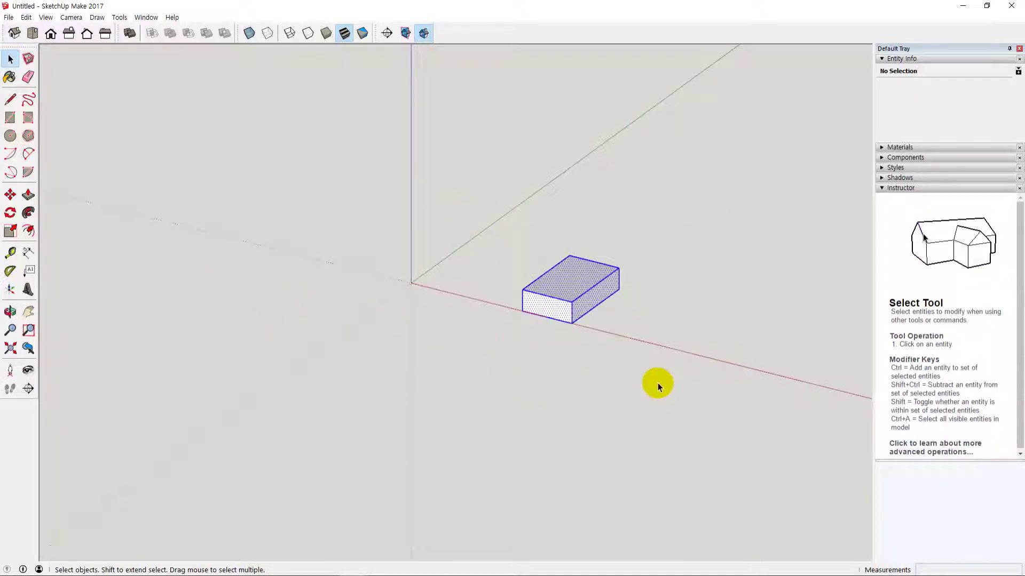
left_click(671, 343)
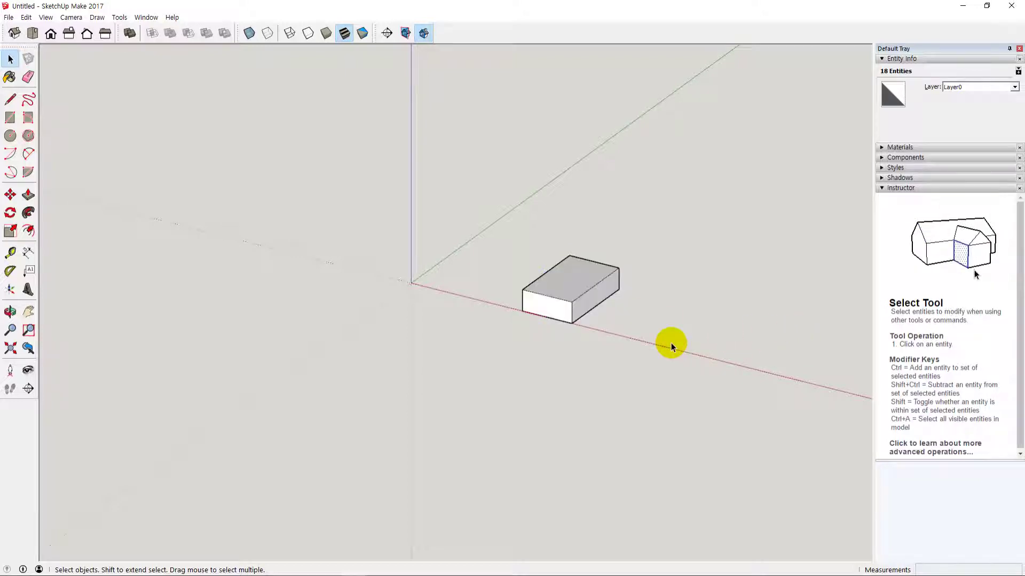
- Select the edge between the box's top and side faces, replace it with the front face, and clear the selection
left_click(591, 289)
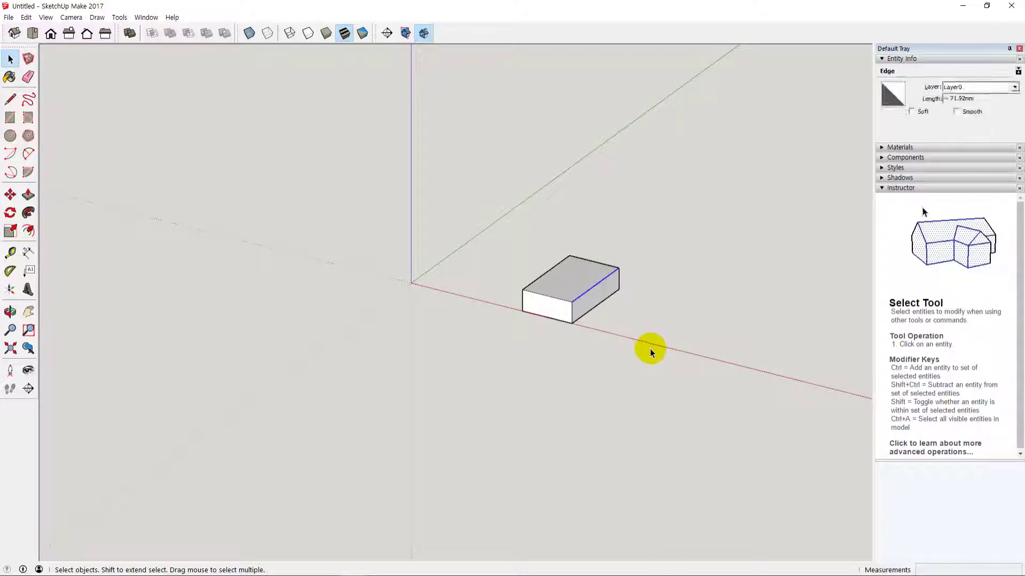
left_click(592, 291)
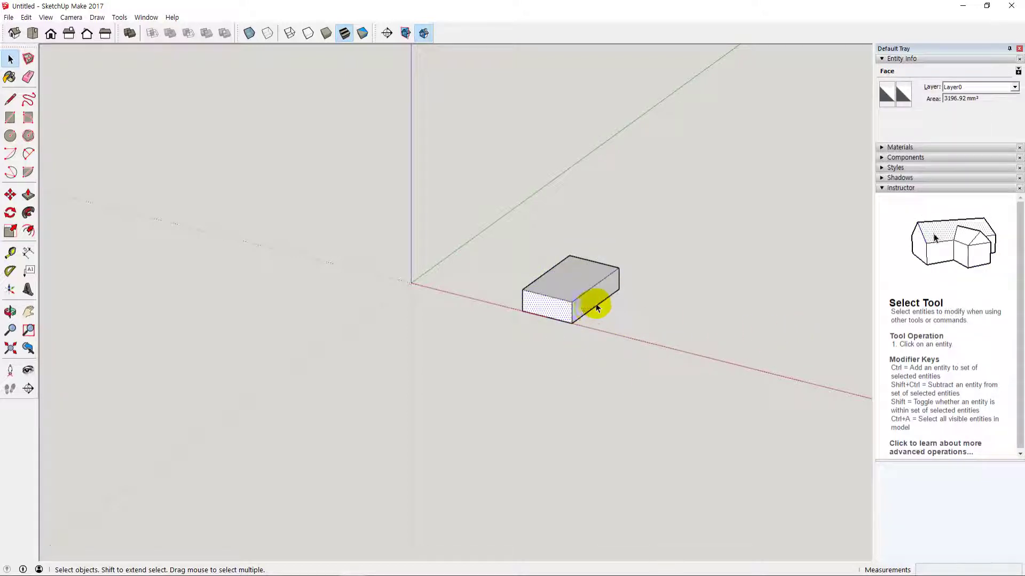
left_click(679, 345)
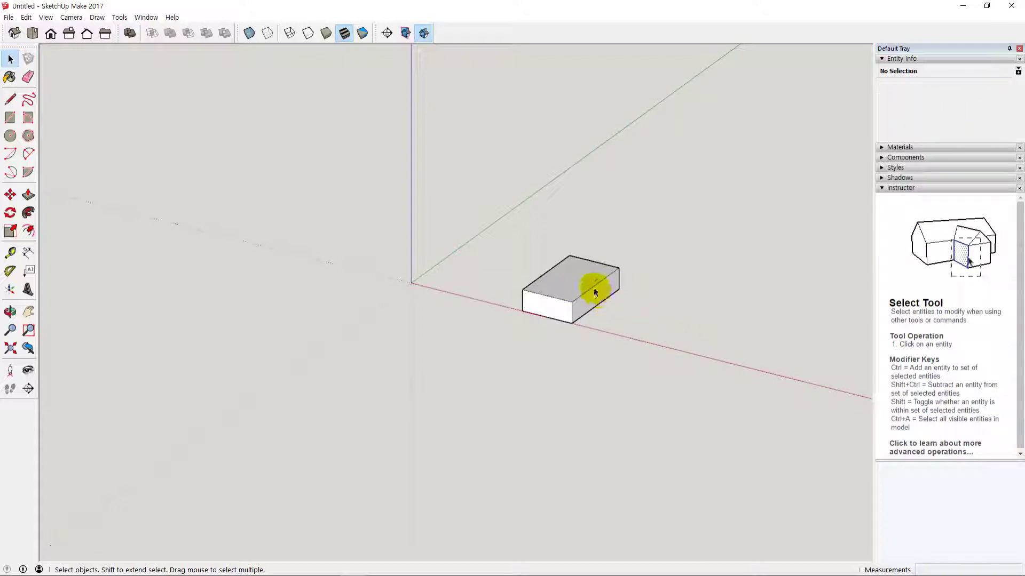
- Try to stretch the box by selecting and moving only the edge between its top and side faces, and cancel the move
left_click(590, 306)
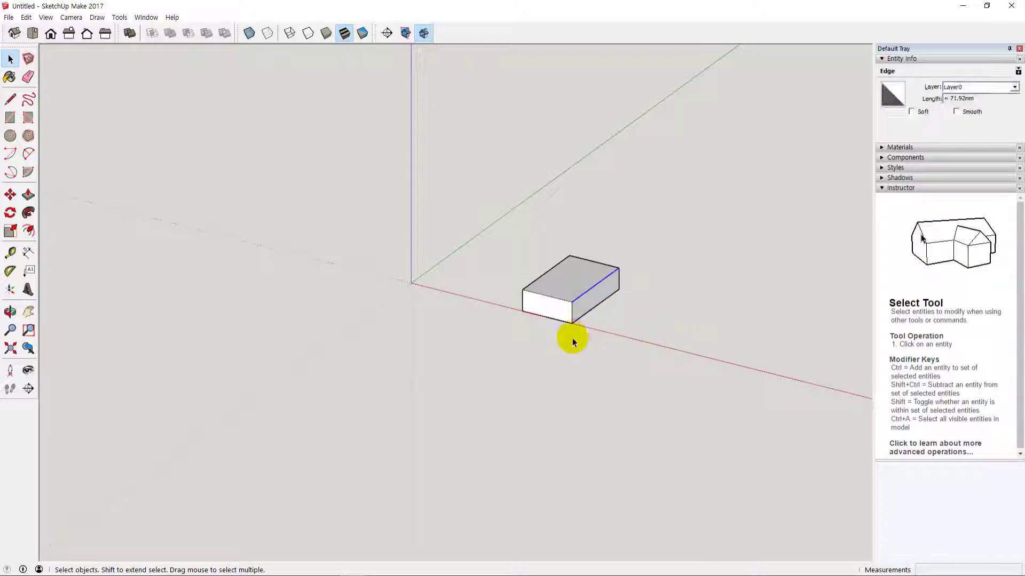
left_click(12, 197)
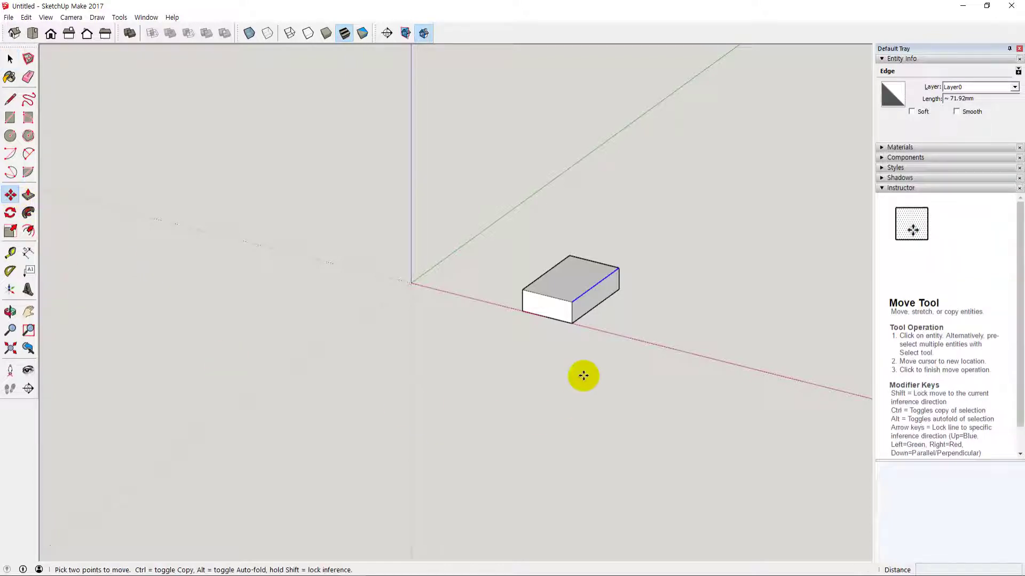
left_click(598, 284)
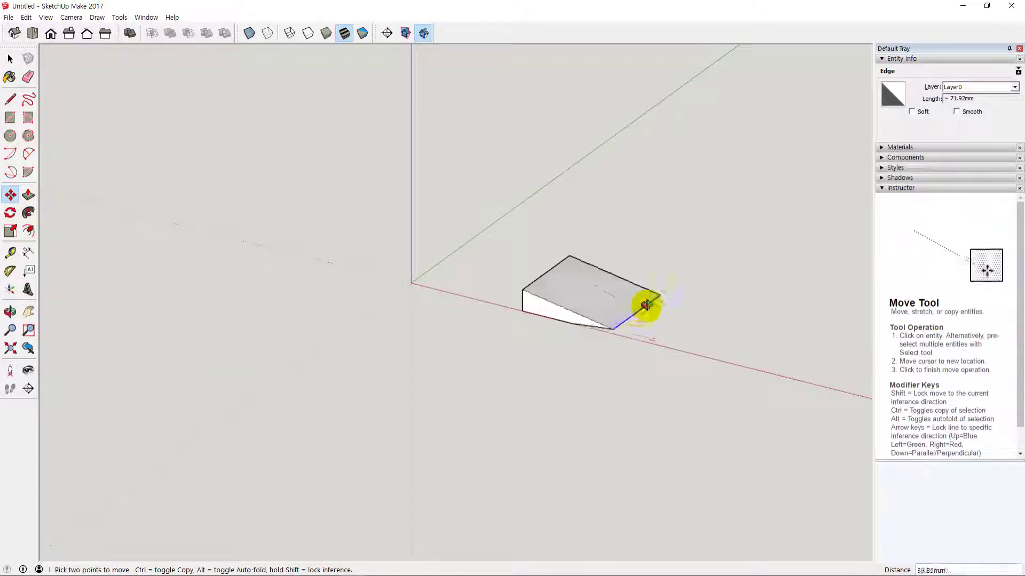
middle_click_drag(647, 304, 622, 265)
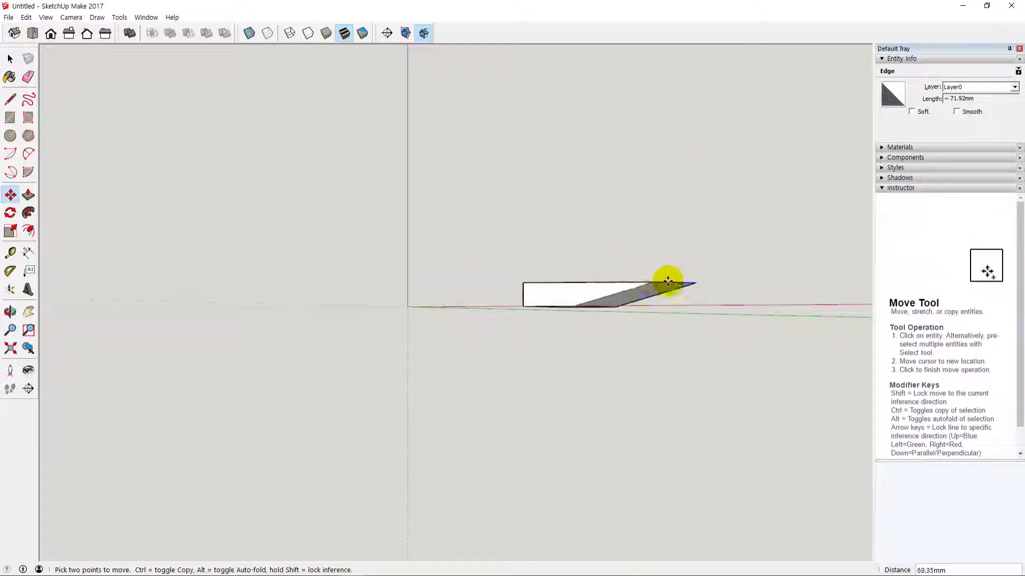
middle_click_drag(658, 282, 556, 403)
key("Escape")
key("space")
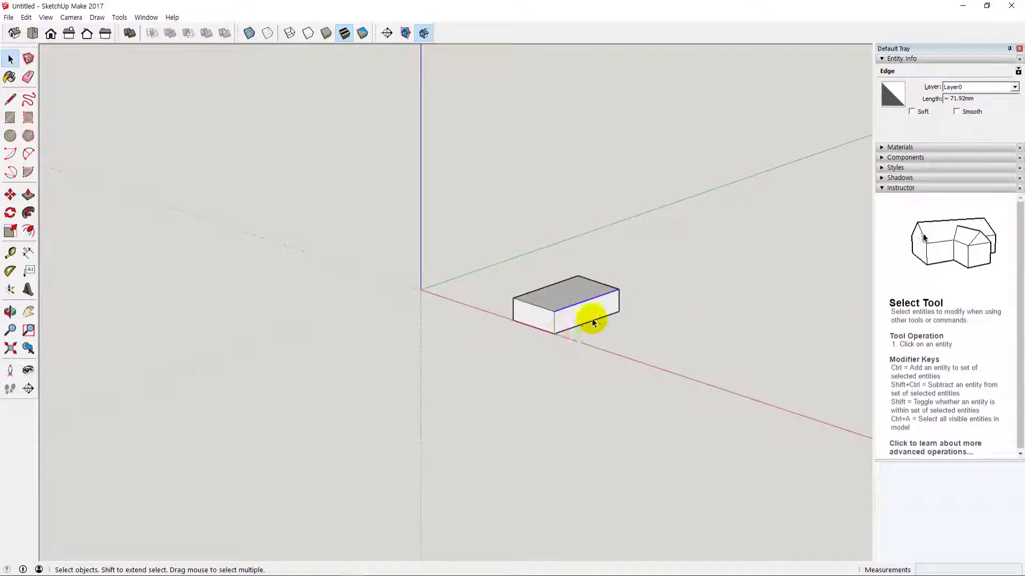
- Try to deform the box by moving its upper front corner about 42 mm, and restore the box's shape
left_click(389, 314)
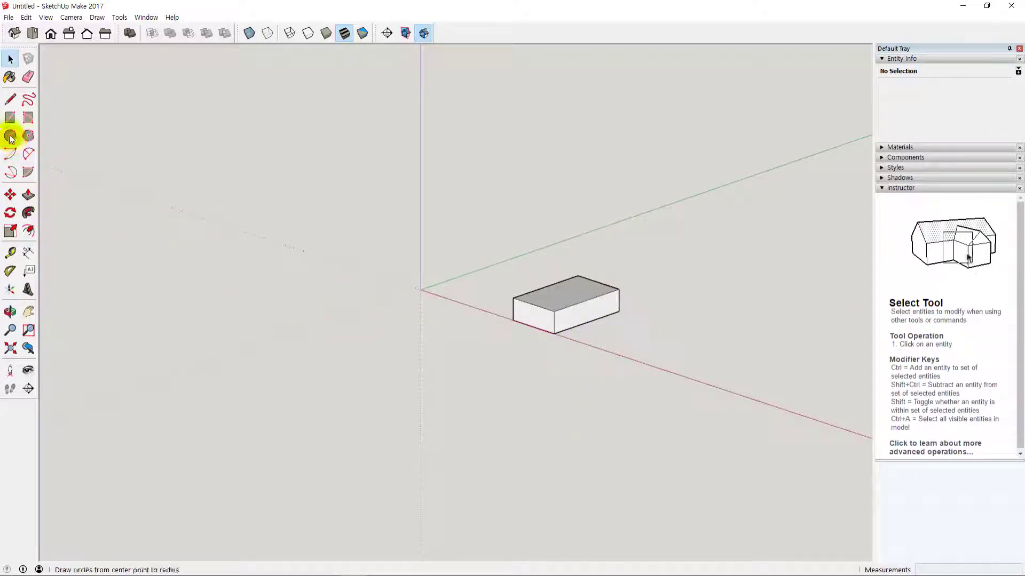
left_click(10, 196)
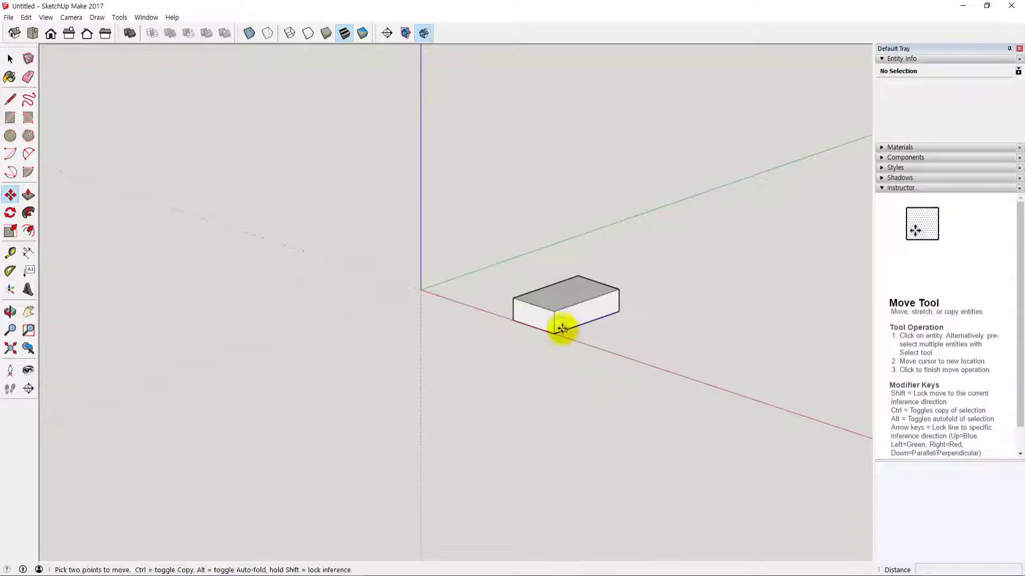
left_click(539, 317)
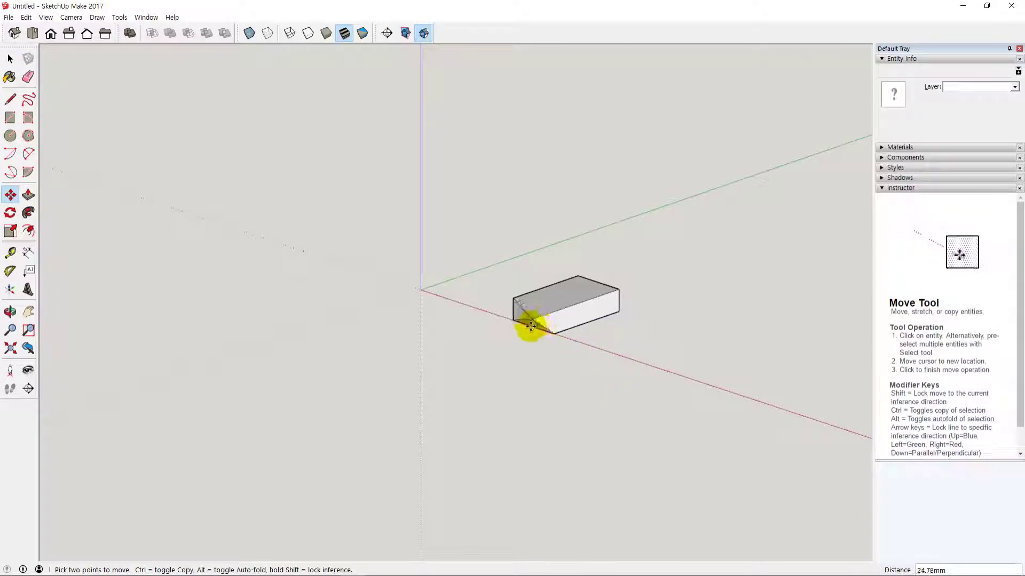
left_click(516, 326)
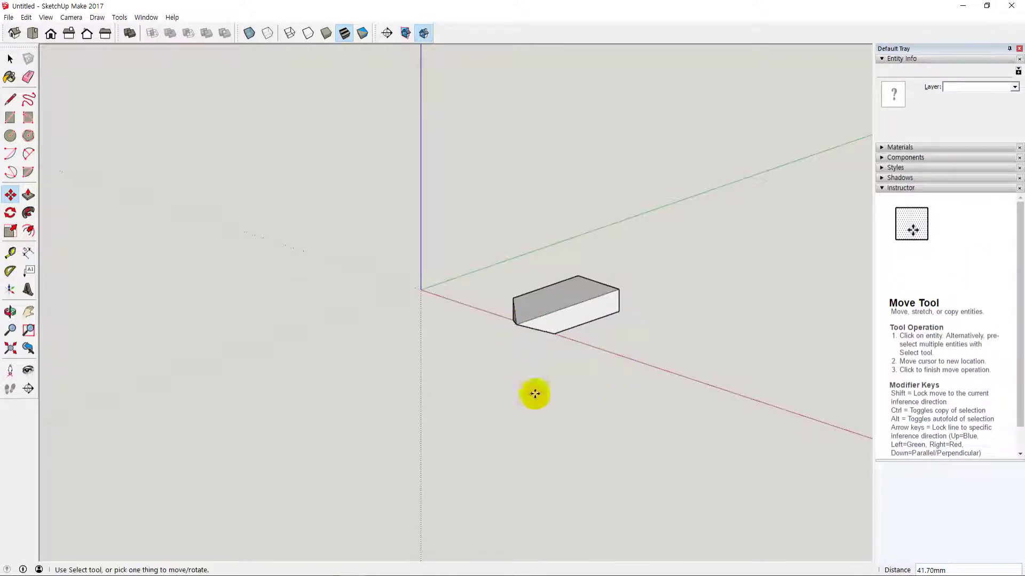
middle_click_drag(533, 393, 558, 400)
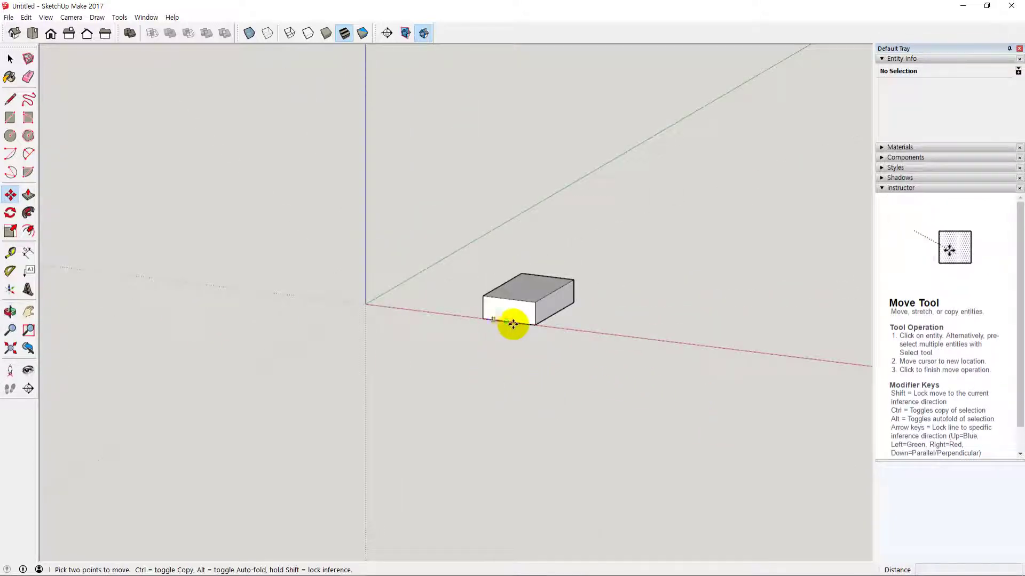
- Lengthen the box by moving its side face farthest from the origin outward along the red axis
left_click(556, 305)
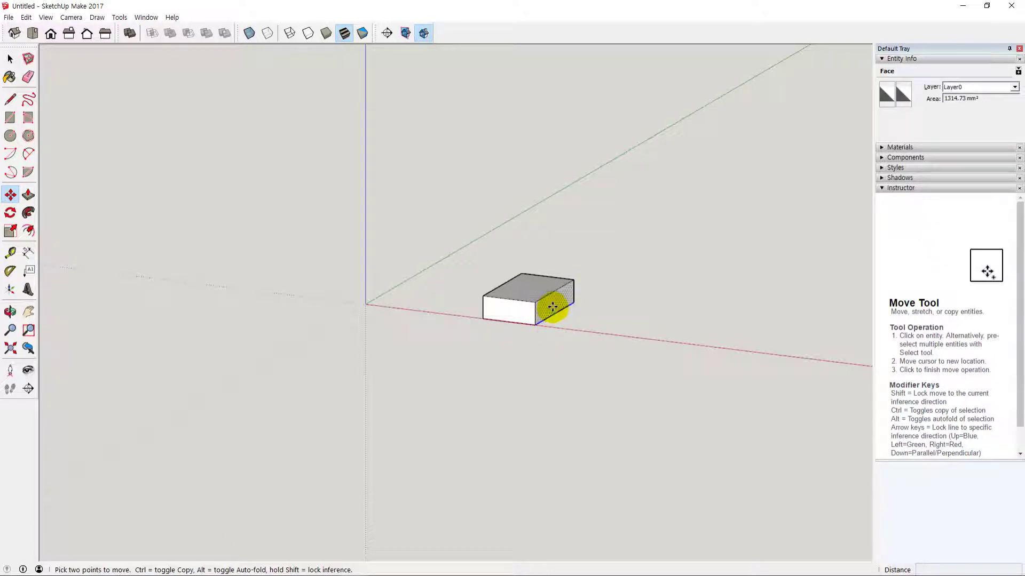
left_click(610, 315)
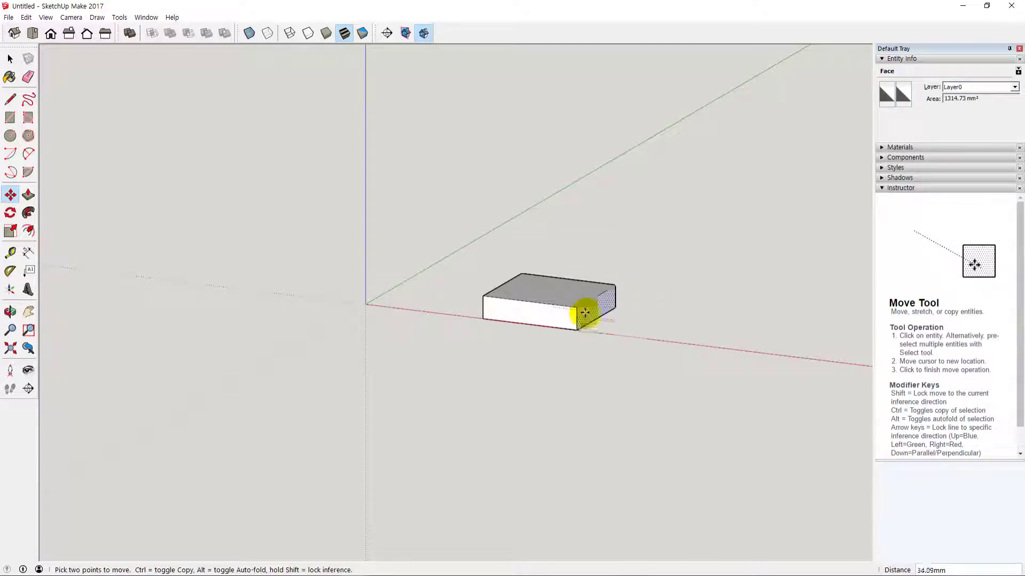
left_click(585, 311)
left_click(659, 323)
left_click(659, 323)
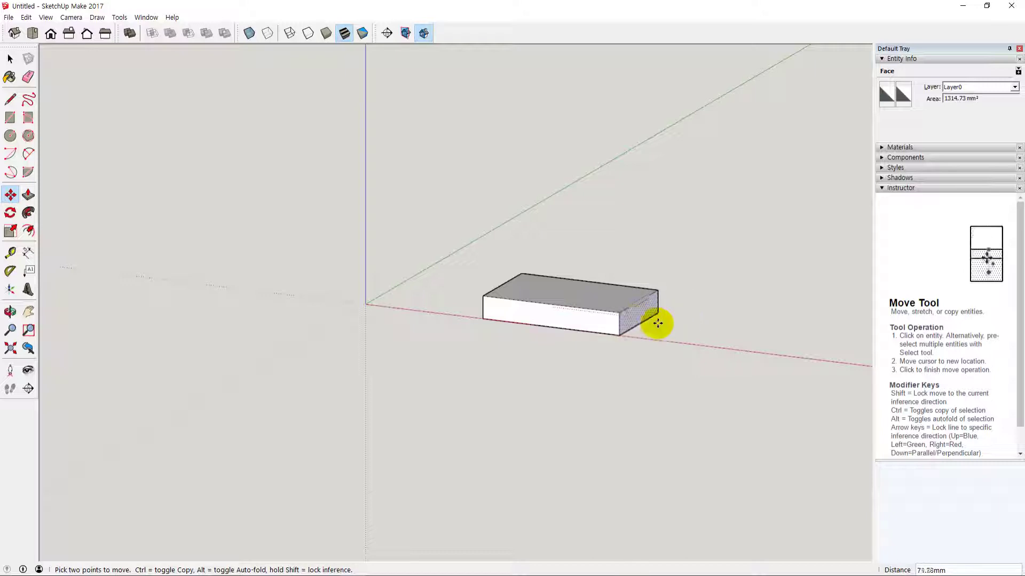
left_click(660, 323)
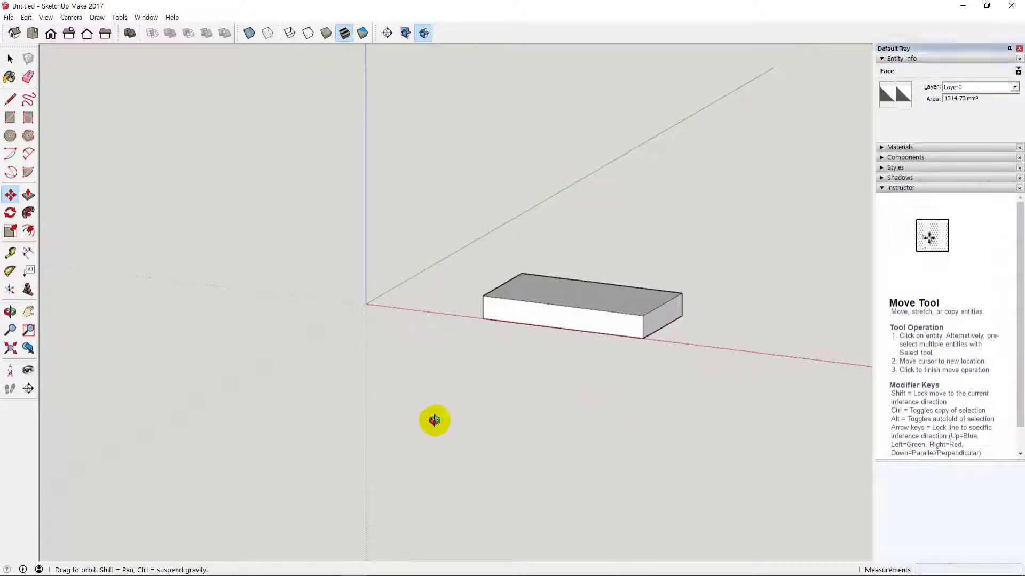
- Move the box's front face outward about 200 mm along the green axis to deepen the box
middle_click_drag(434, 419, 523, 335)
left_click(523, 335)
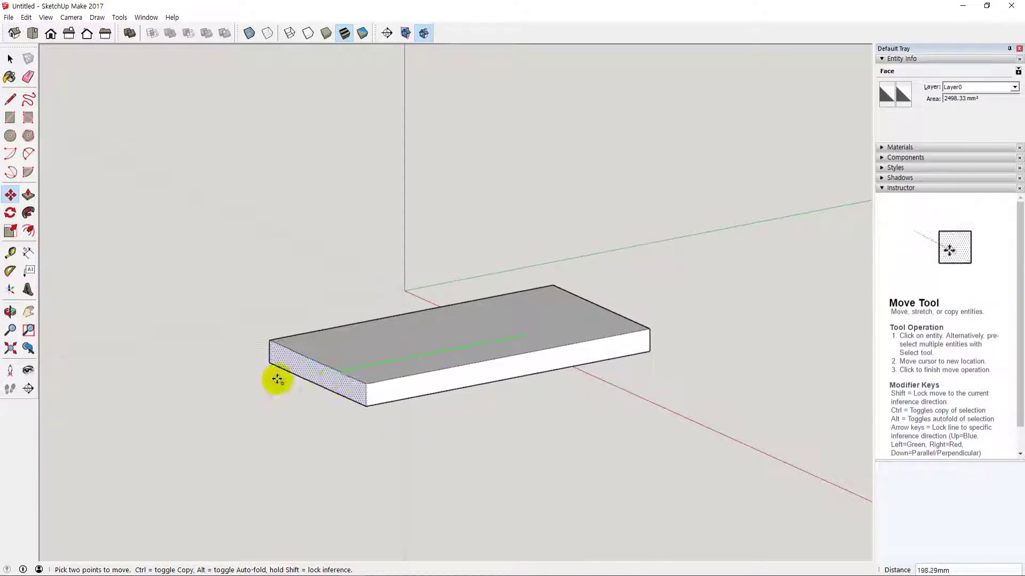
left_click(302, 370)
- Move the box's top face up about 90 mm along the blue axis to make the box taller
middle_click_drag(454, 475, 522, 394)
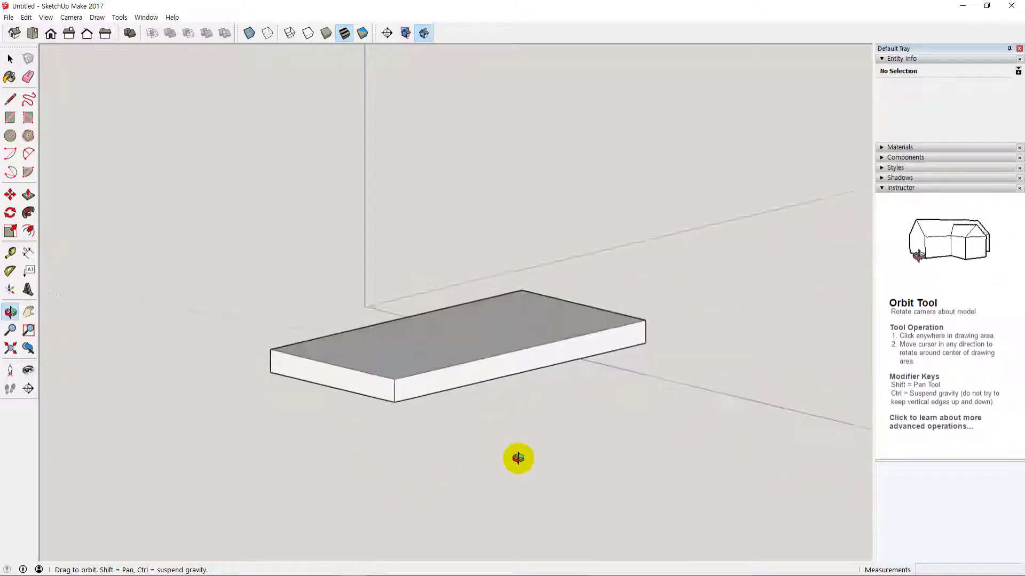
left_click(464, 344)
left_click(465, 231)
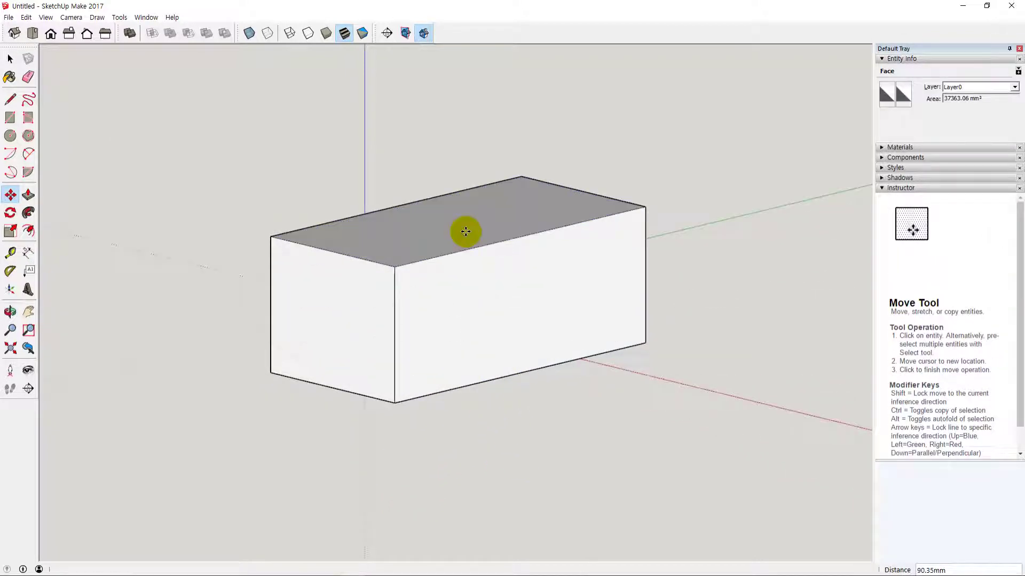
- Select the whole box, select only its top face, and clear the selection
middle_click_drag(549, 400, 479, 480)
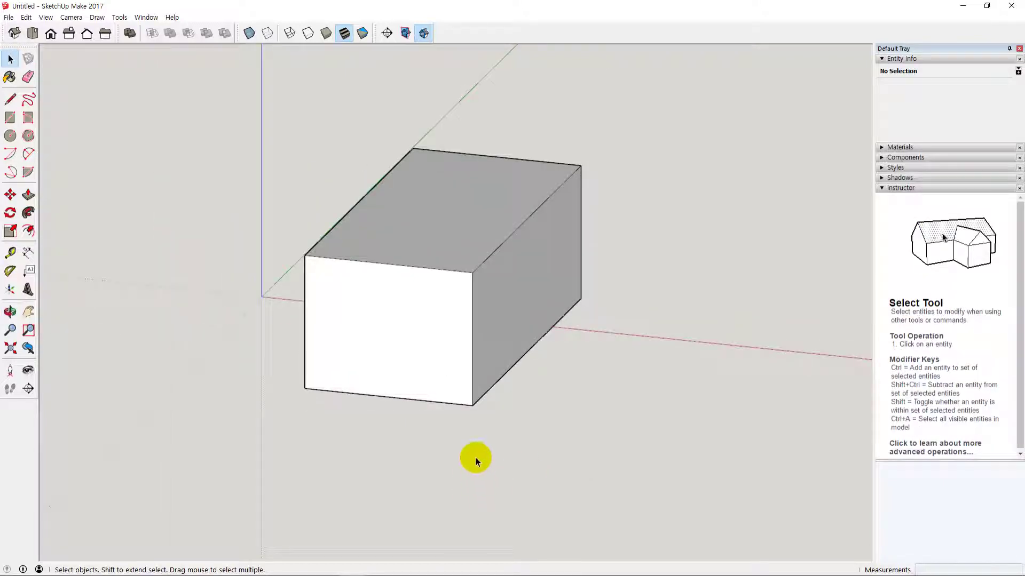
scroll(524, 421, "down", 3)
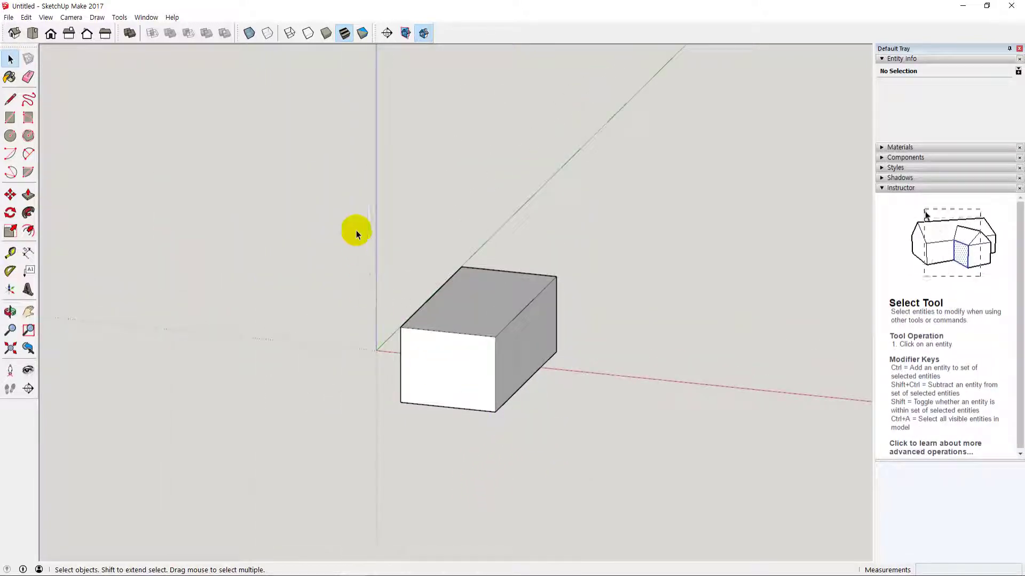
left_click_drag(346, 203, 714, 477)
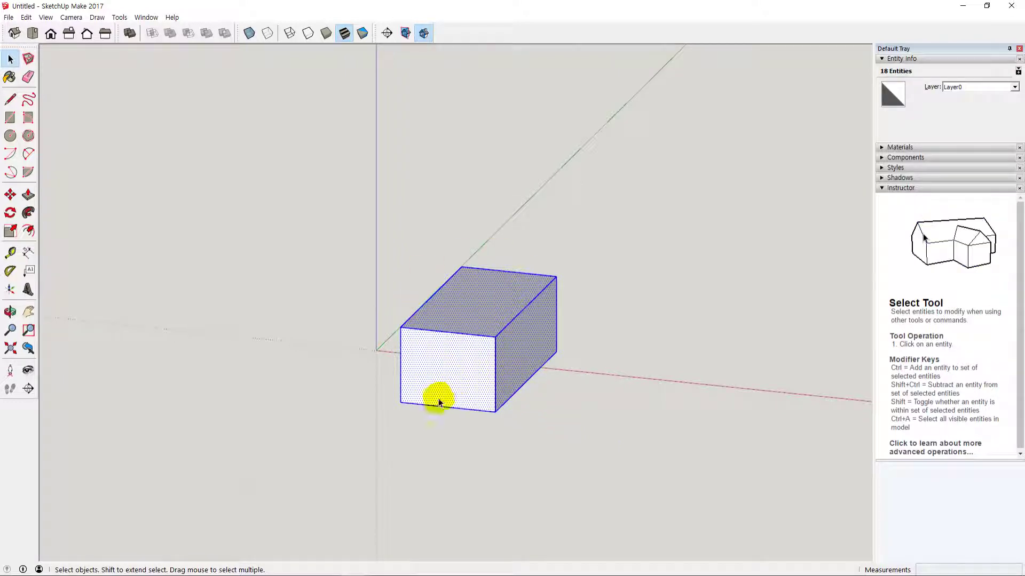
left_click(646, 435)
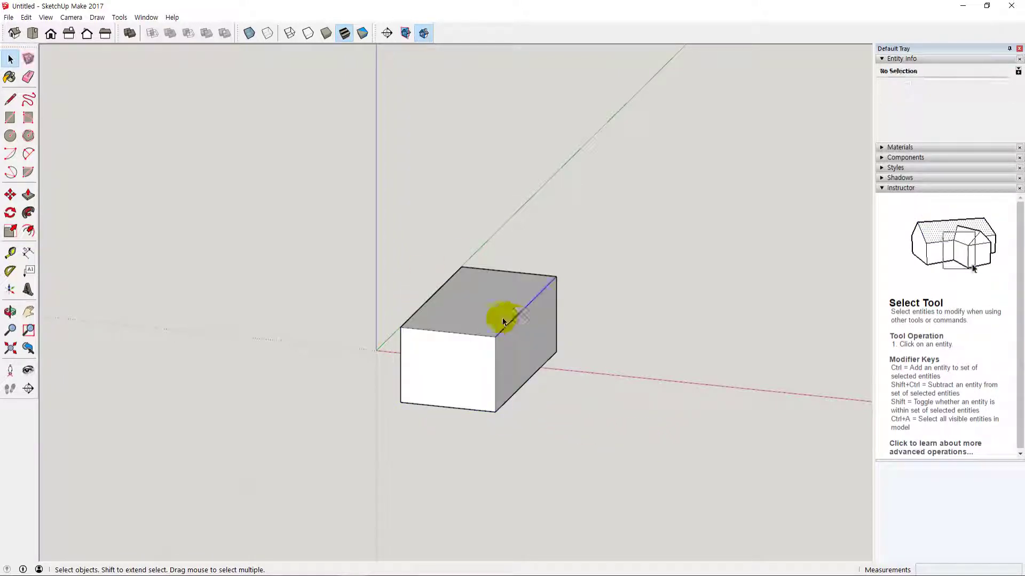
left_click(498, 315)
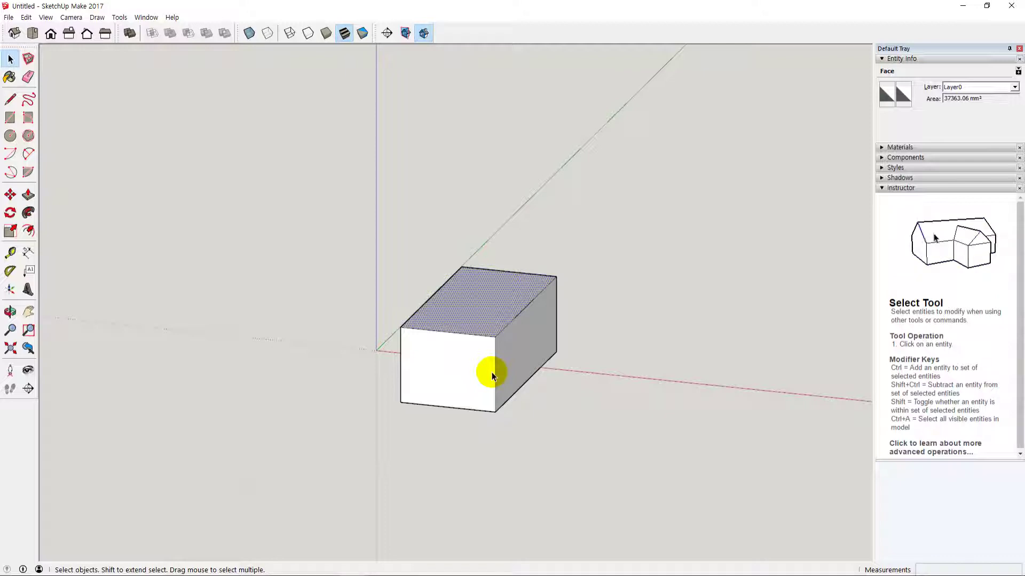
left_click(600, 425)
- Undo the recent moves of the box's faces to bring back its earlier, smaller shape
key("ctrl+z")
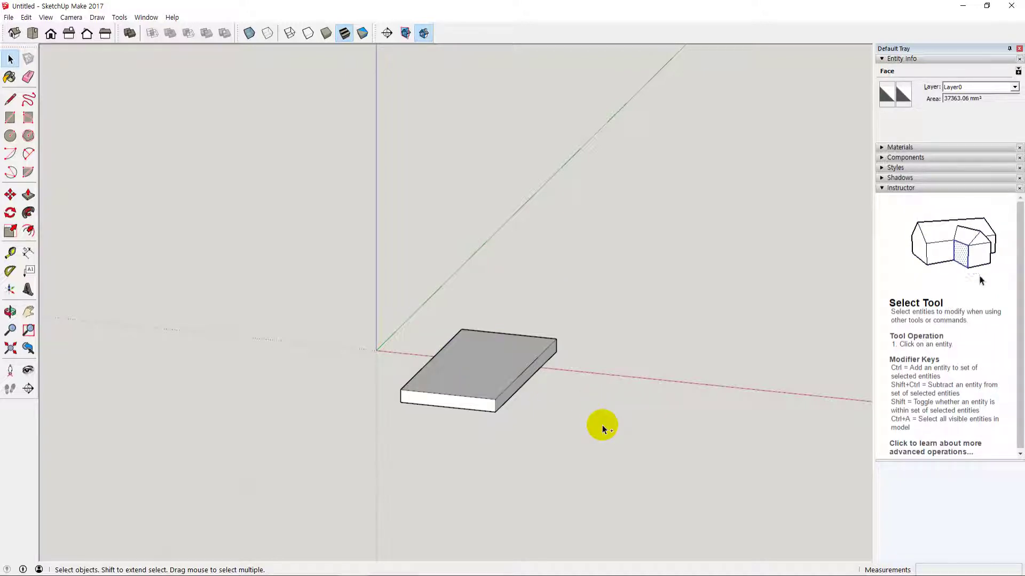
key("ctrl+y")
scroll(485, 397, "up", 3)
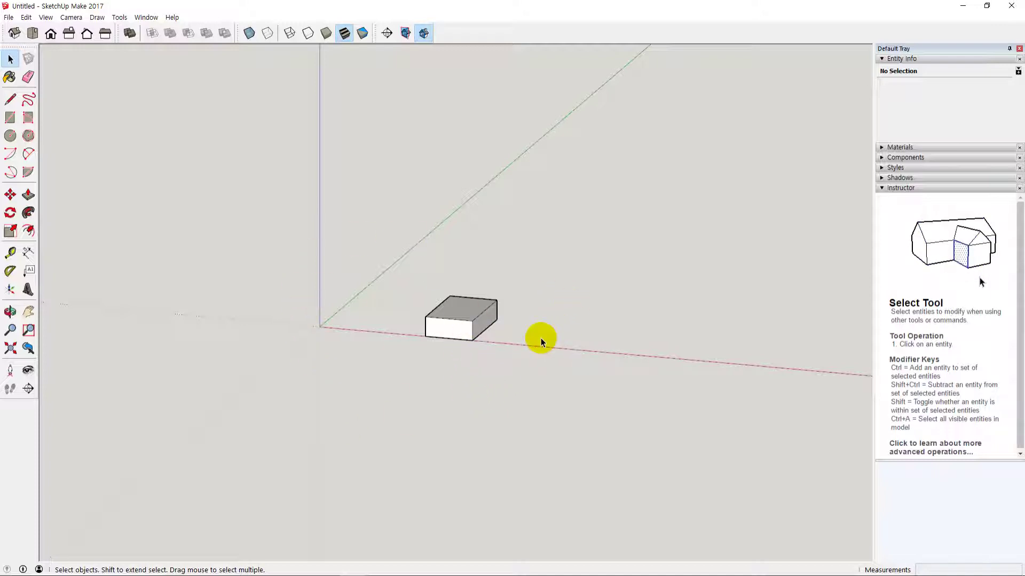
- Move the whole box by its lower front corner nearest the origin onto the axes' origin
left_click_drag(393, 267, 511, 372)
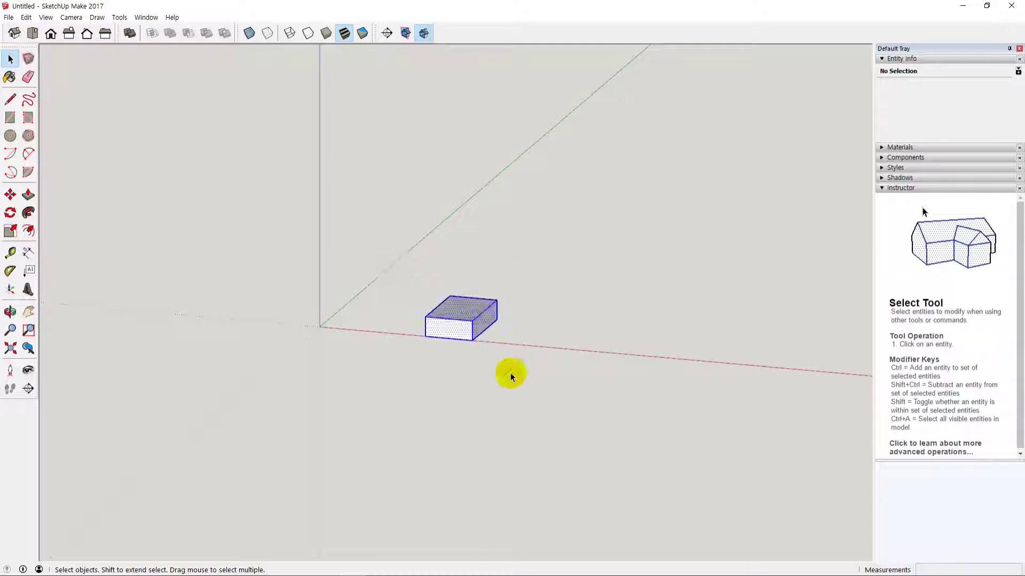
key("m")
left_click(425, 337)
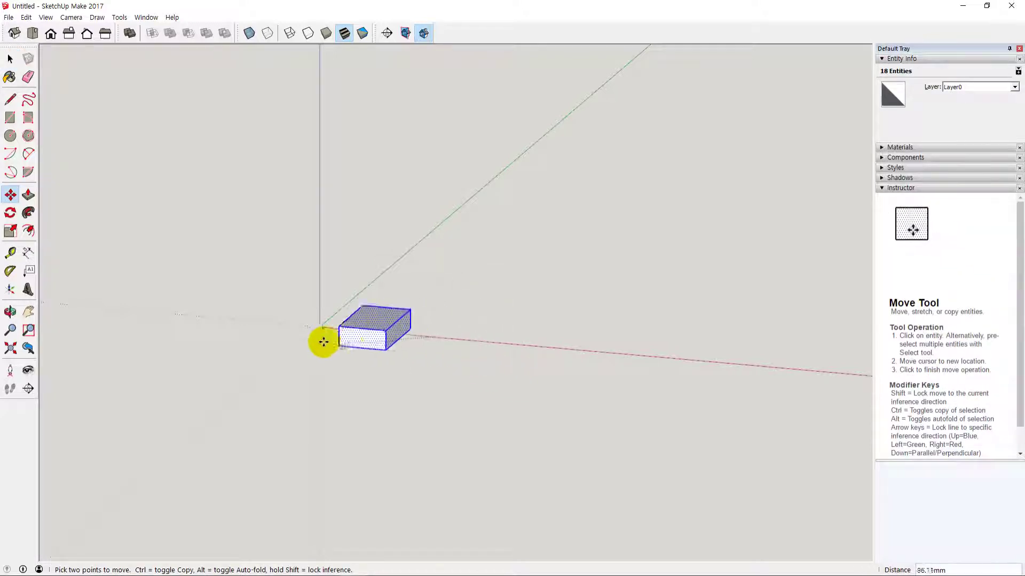
left_click(317, 326)
key("space")
- Copy the selected box about 117 mm along the red axis from its lower front corner, and delete the copy
middle_click_drag(341, 363, 462, 373, "shift")
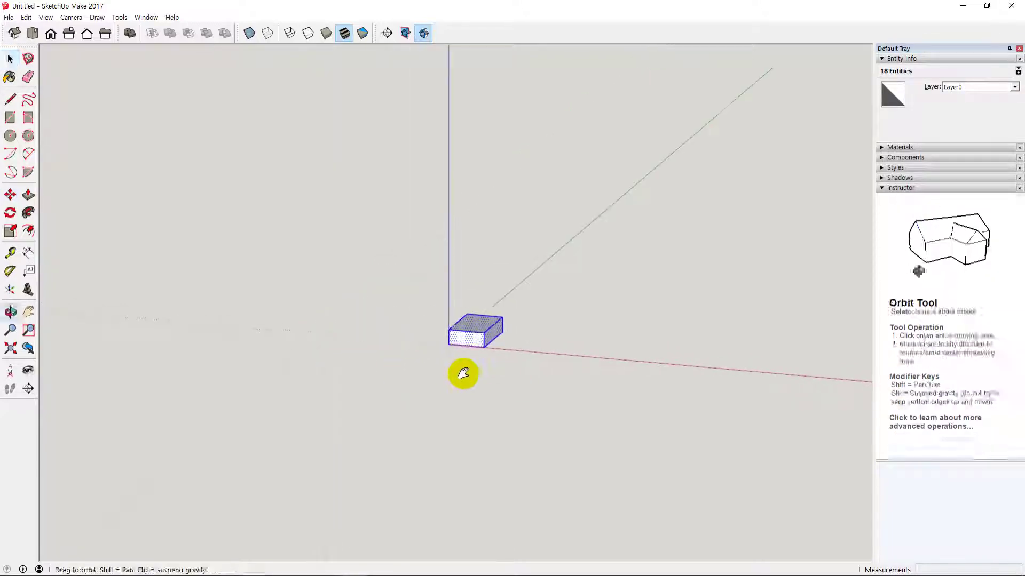
scroll(441, 334, "up", 2)
middle_click_drag(498, 339, 453, 347, "shift")
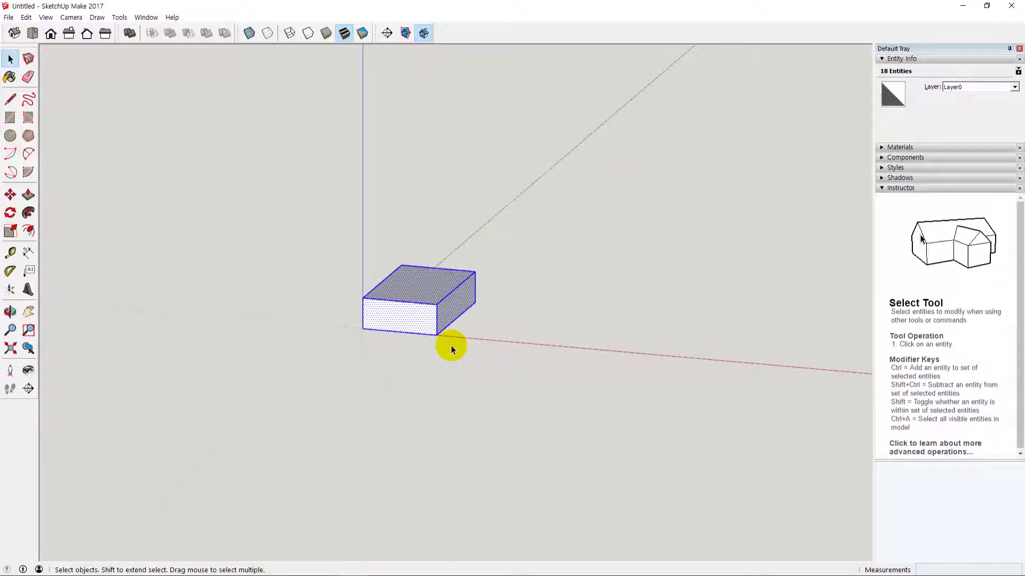
key("m")
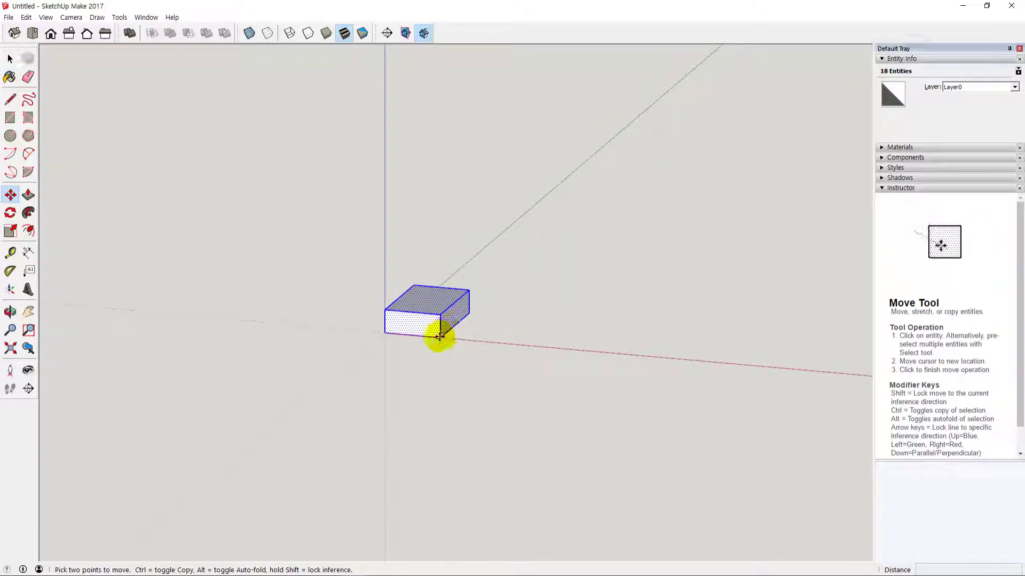
left_click(434, 338)
key("Escape")
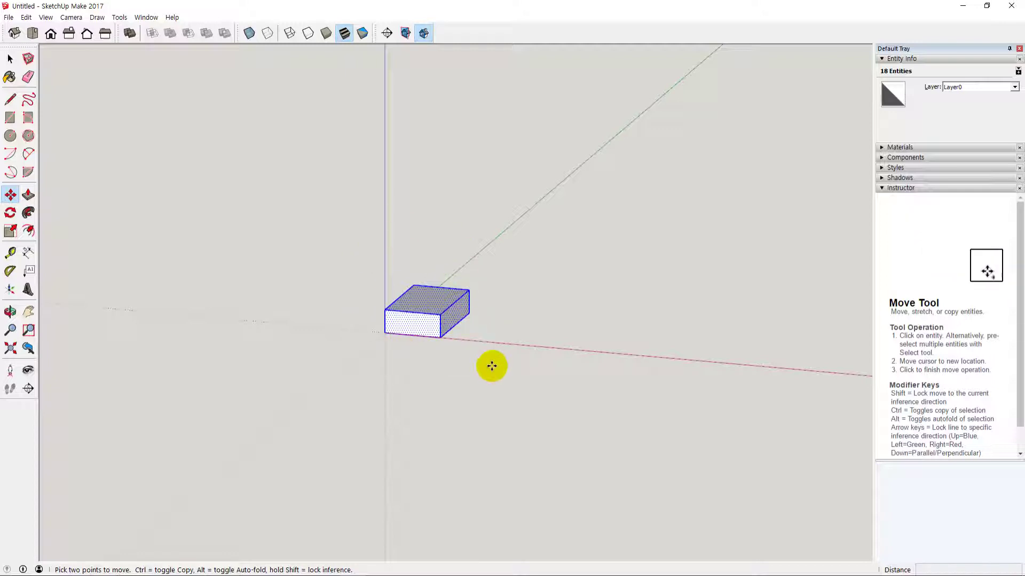
middle_click_drag(502, 379, 459, 370, "shift")
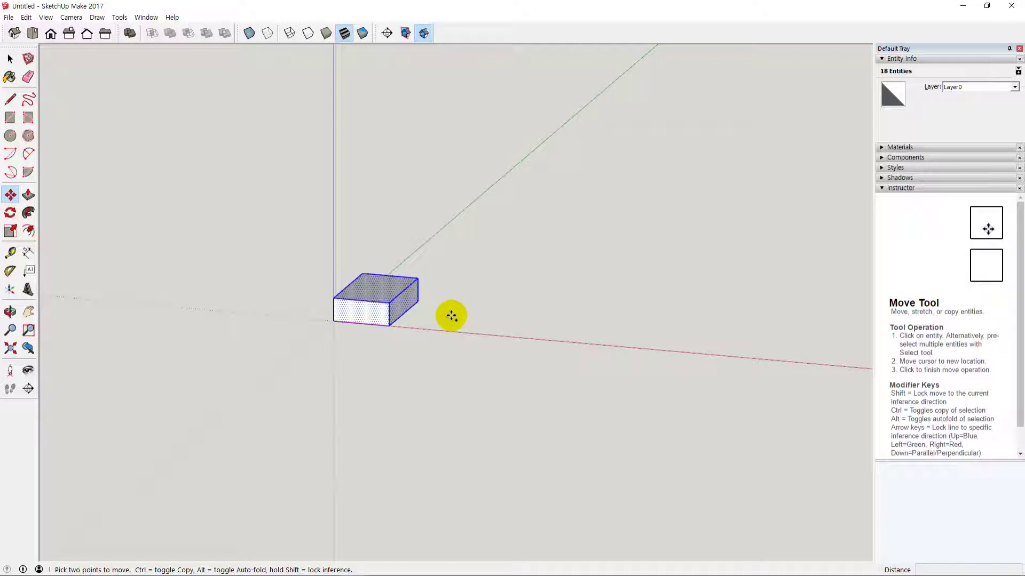
left_click(390, 326)
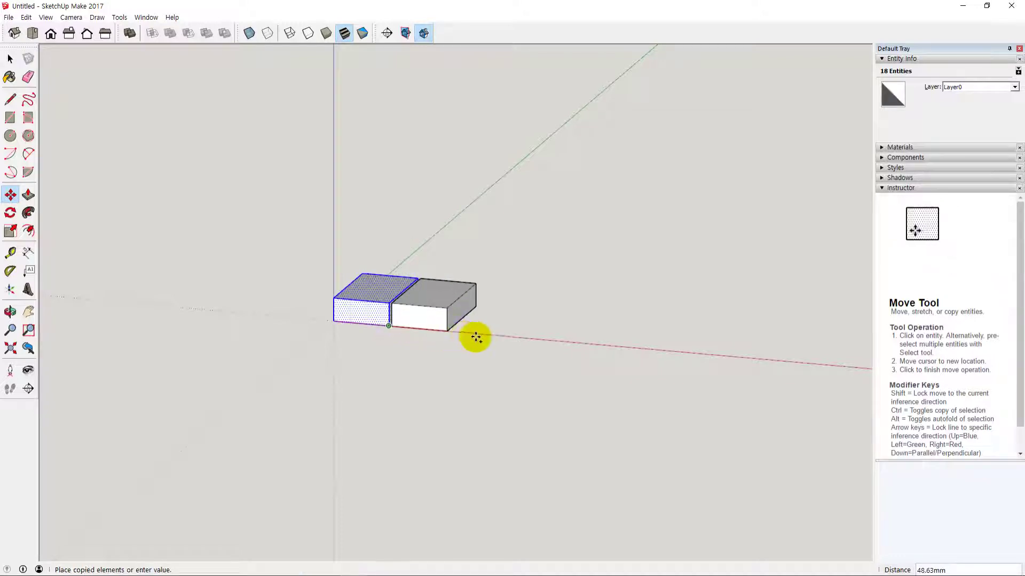
left_click(535, 339)
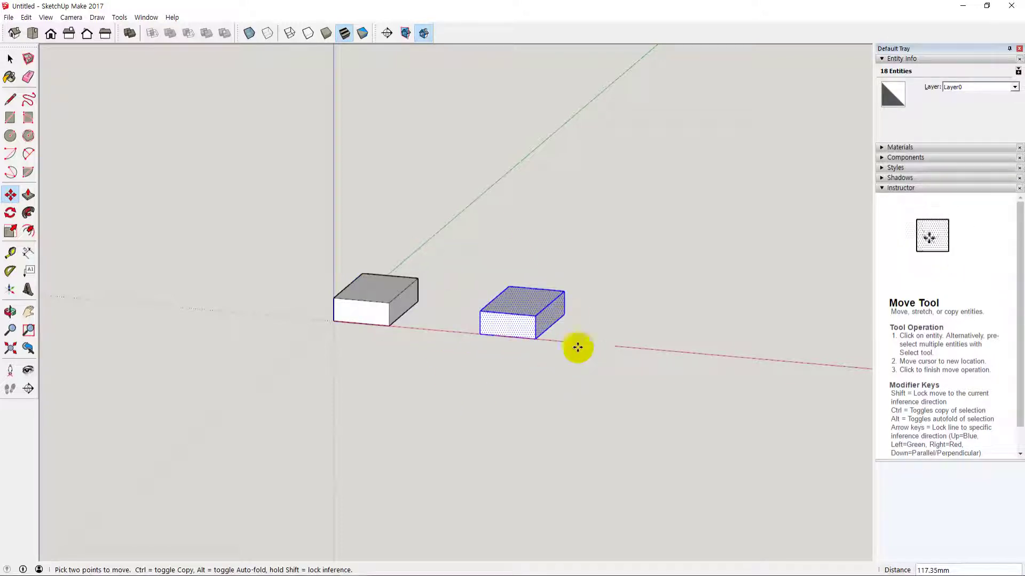
middle_click_drag(545, 389, 571, 420)
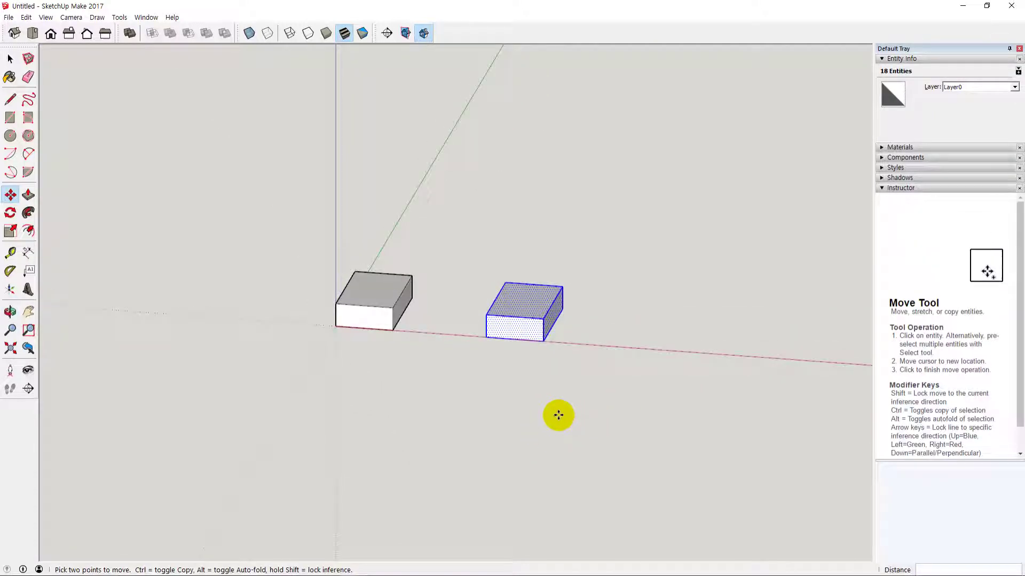
key("Delete")
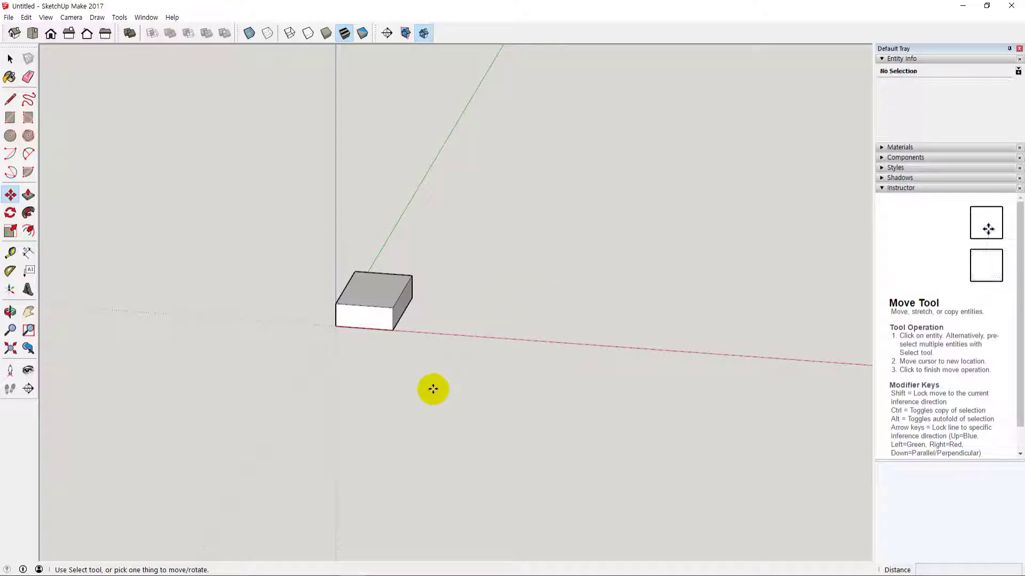
- Select the whole remaining box and copy it exactly 100 mm along the red axis with the Move tool
key("space")
left_click_drag(289, 216, 465, 381)
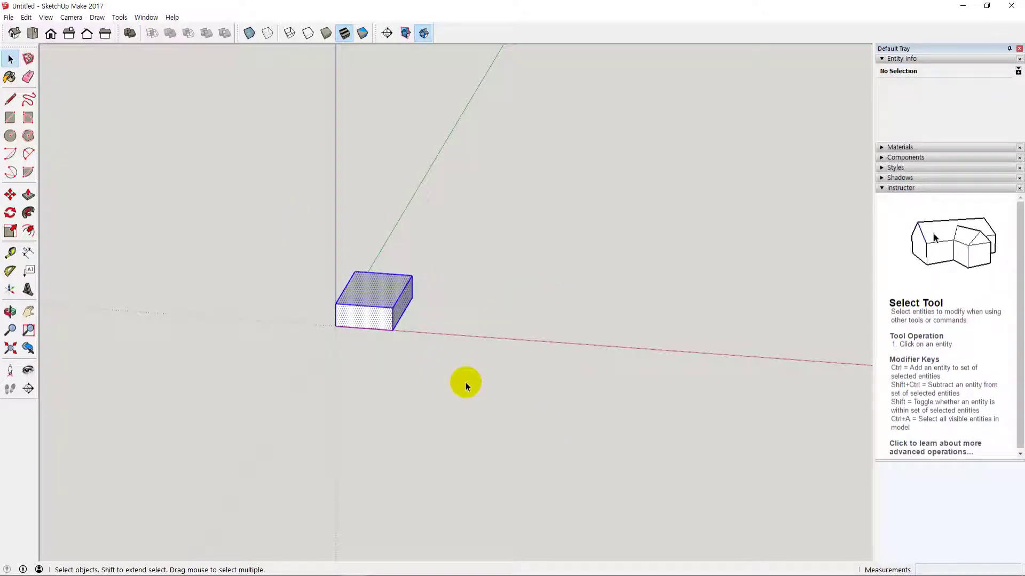
key("m")
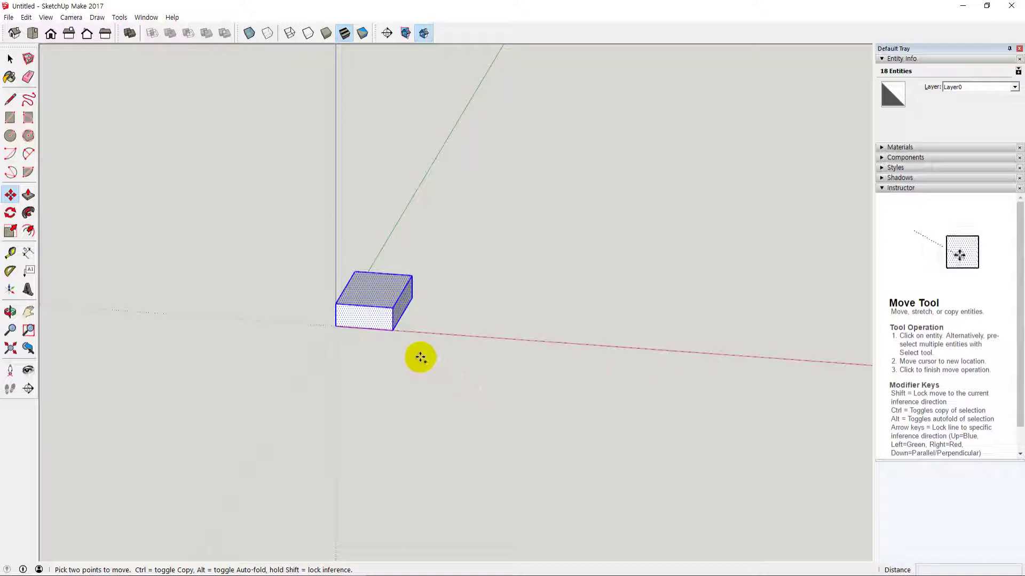
left_click(394, 331)
key("ctrl")
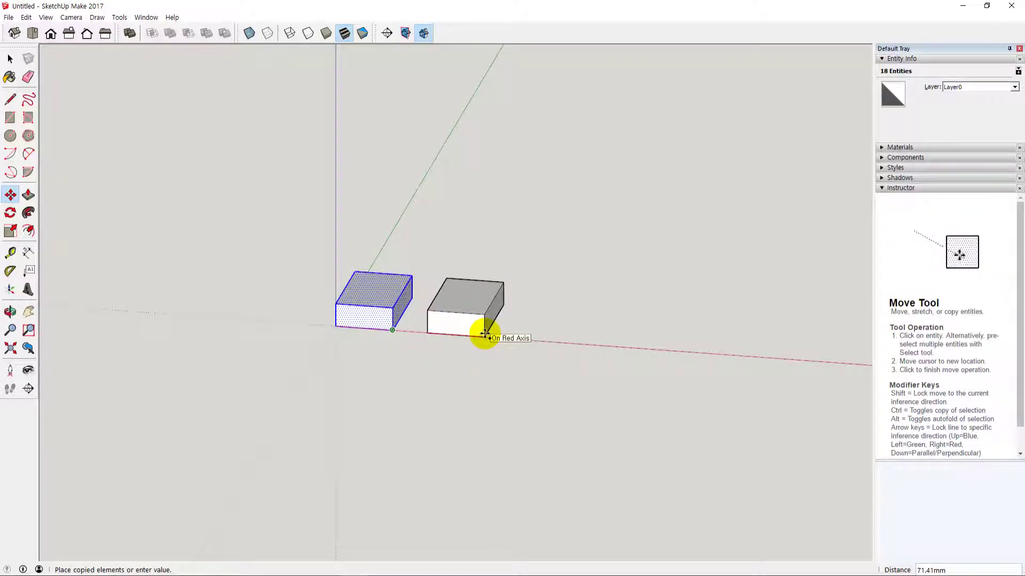
type("10")
key("Return")
key("space")
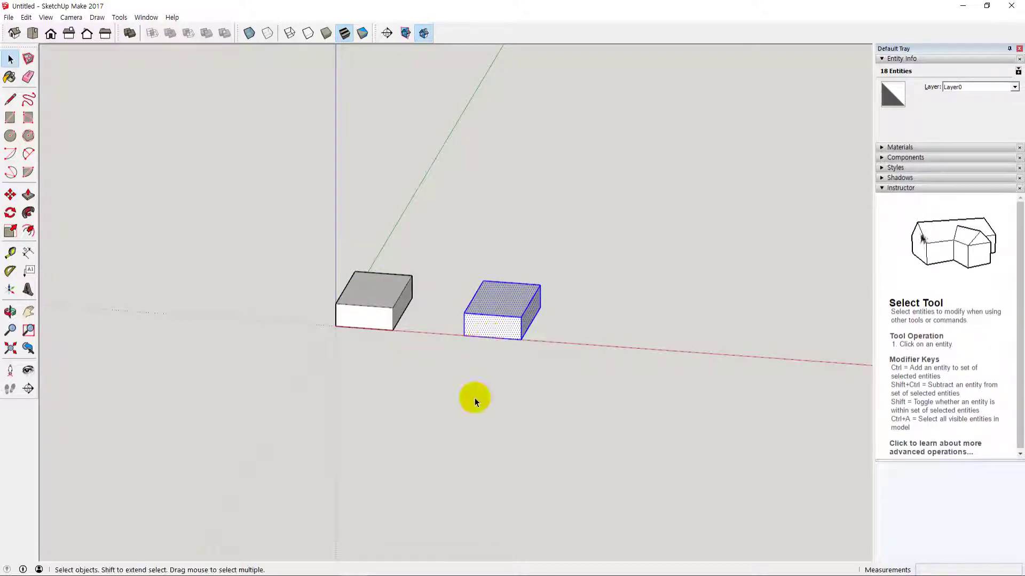
- Measure the distance between the matching lower front corners of the original box and its copy
left_click(396, 334)
left_click(394, 327)
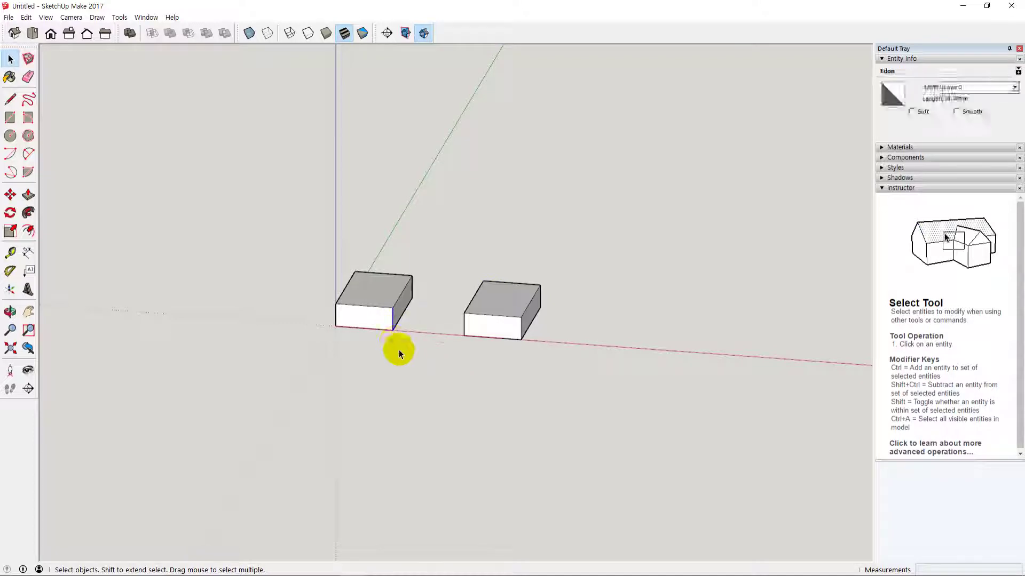
key("t")
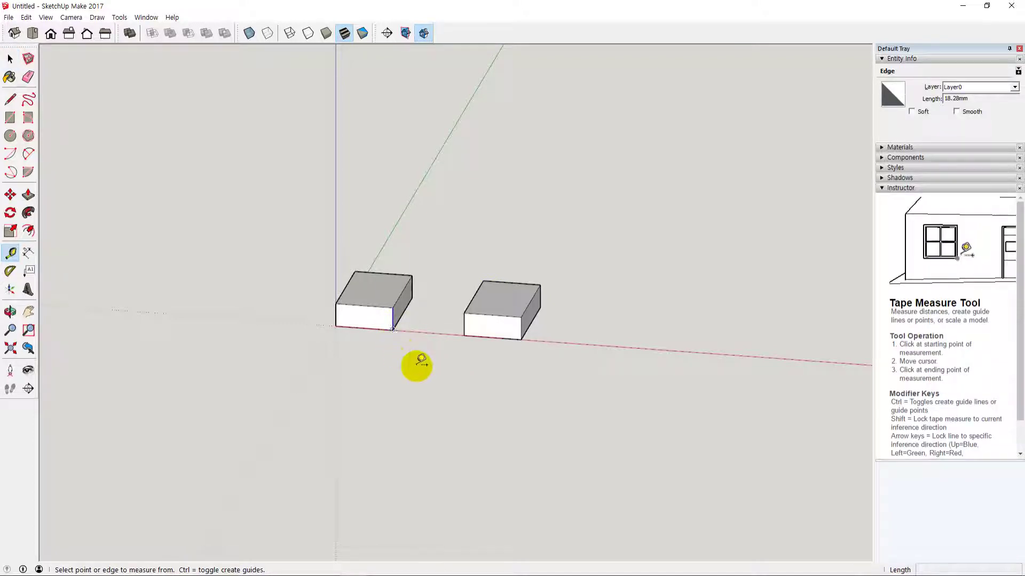
left_click(392, 330)
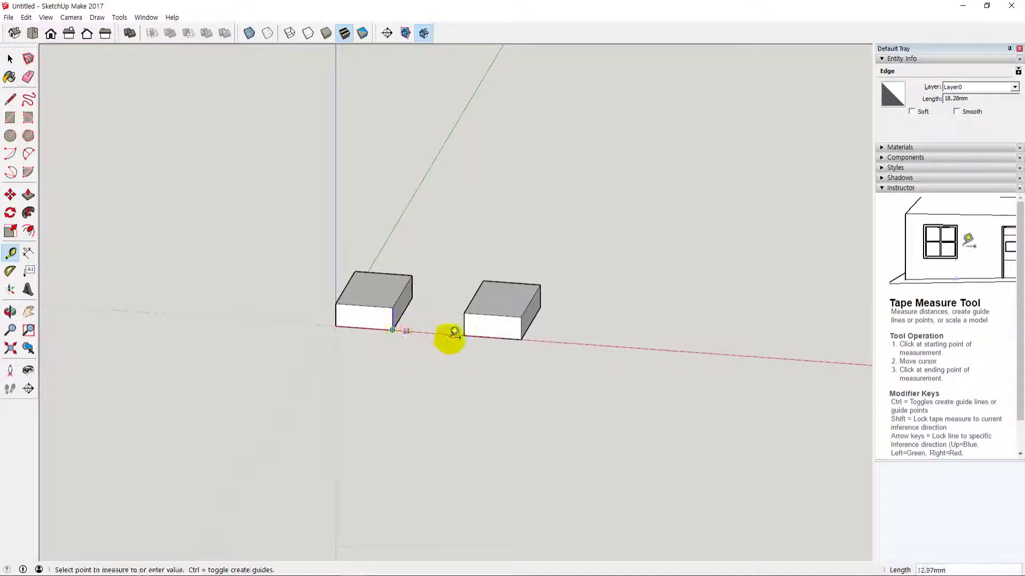
left_click(522, 337)
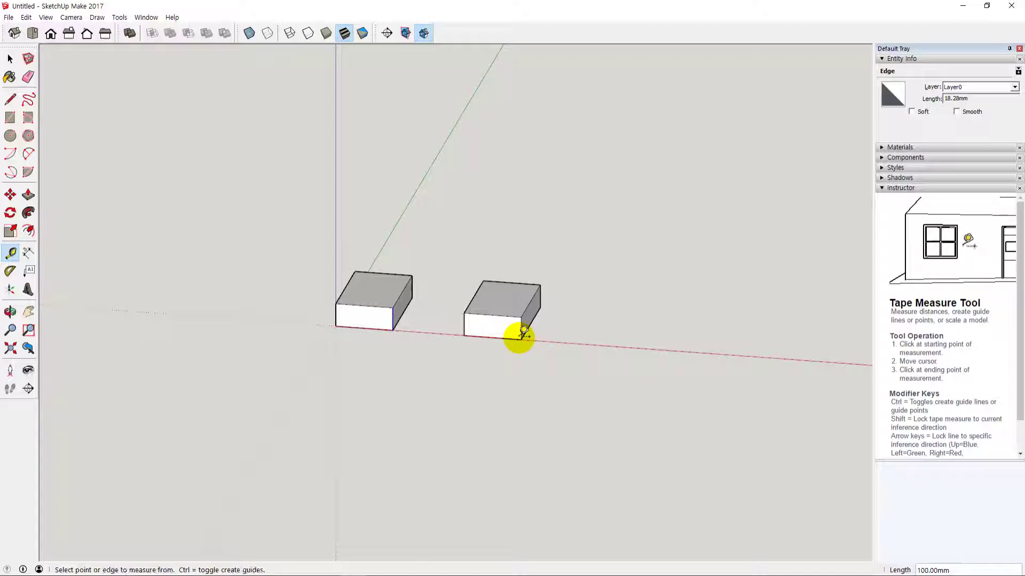
key("space")
middle_click_drag(469, 379, 502, 365)
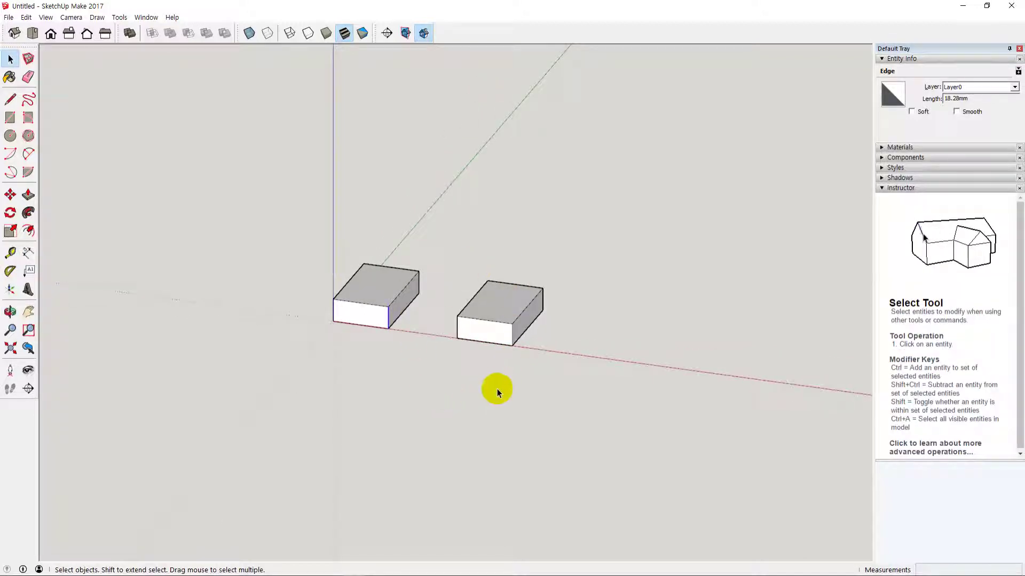
- Clear the selection and undo the last copy of the box
left_click(503, 385)
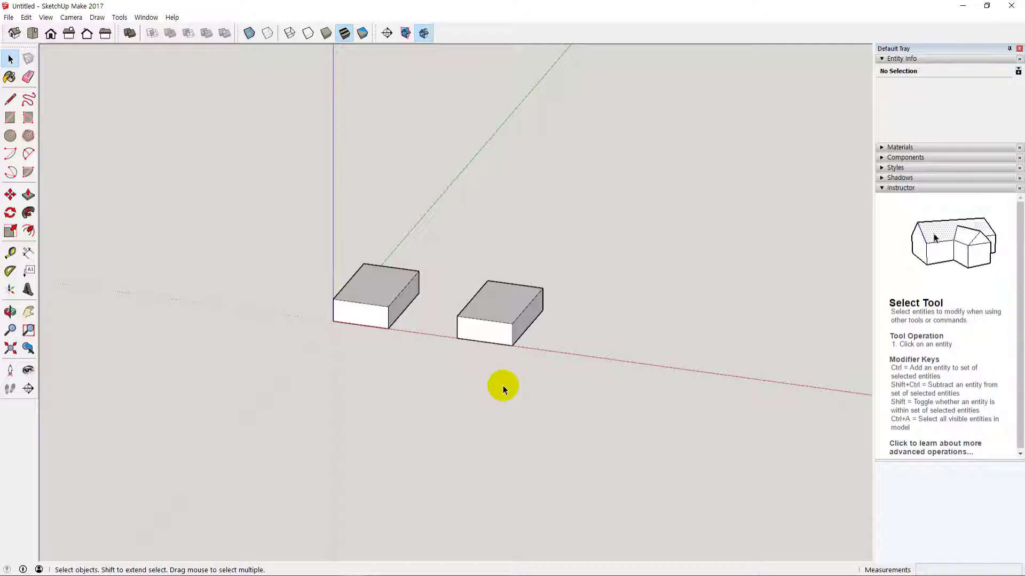
key("ctrl+z")
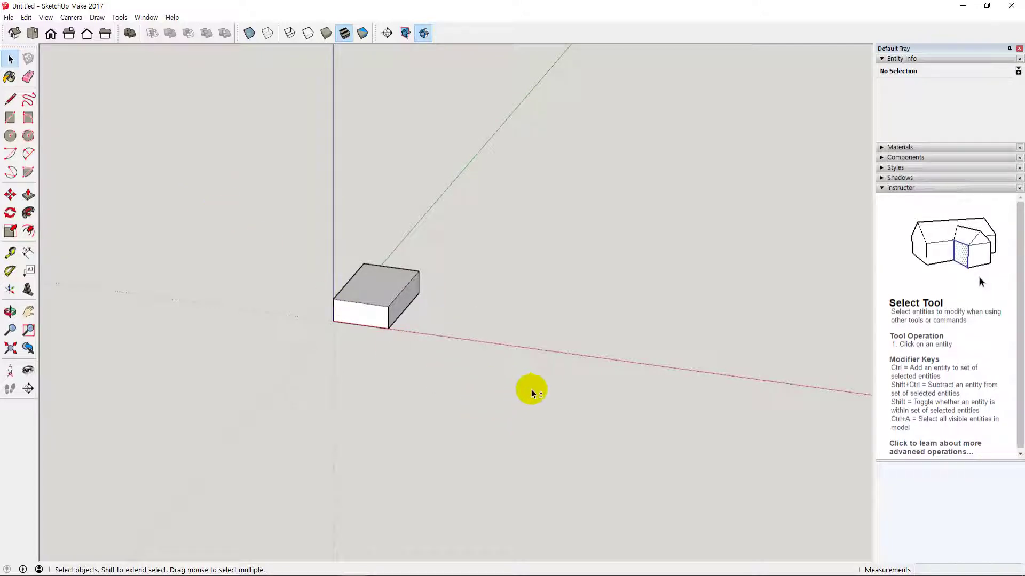
- Select all faces and edges of the box at the origin
middle_click_drag(533, 388, 347, 349, "shift")
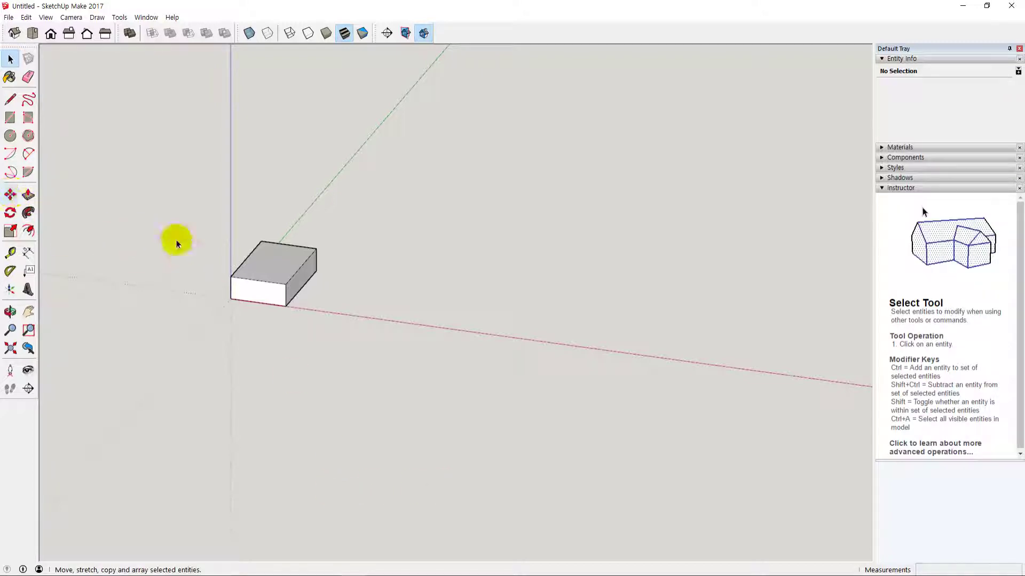
left_click_drag(205, 211, 401, 415)
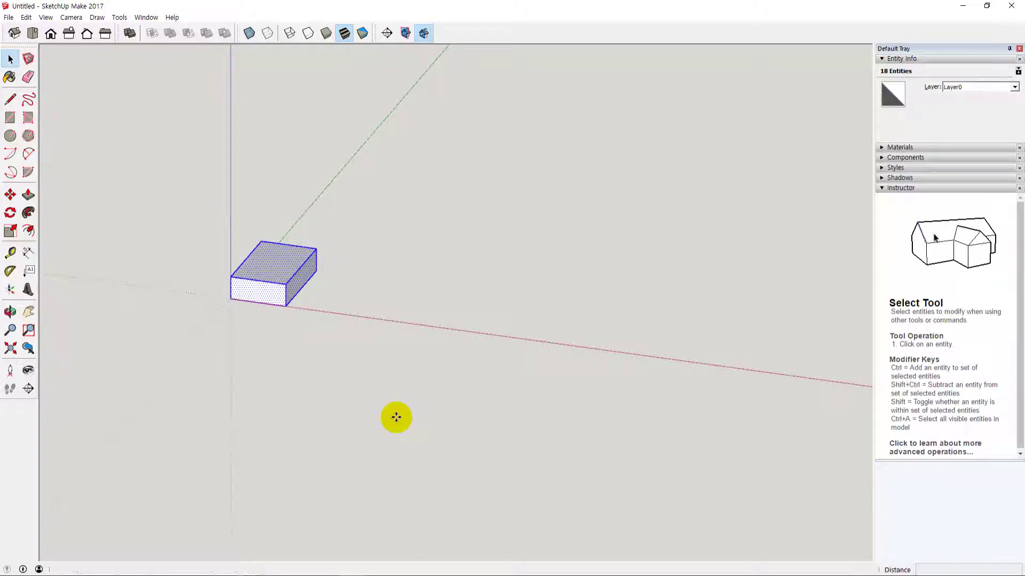
key("m")
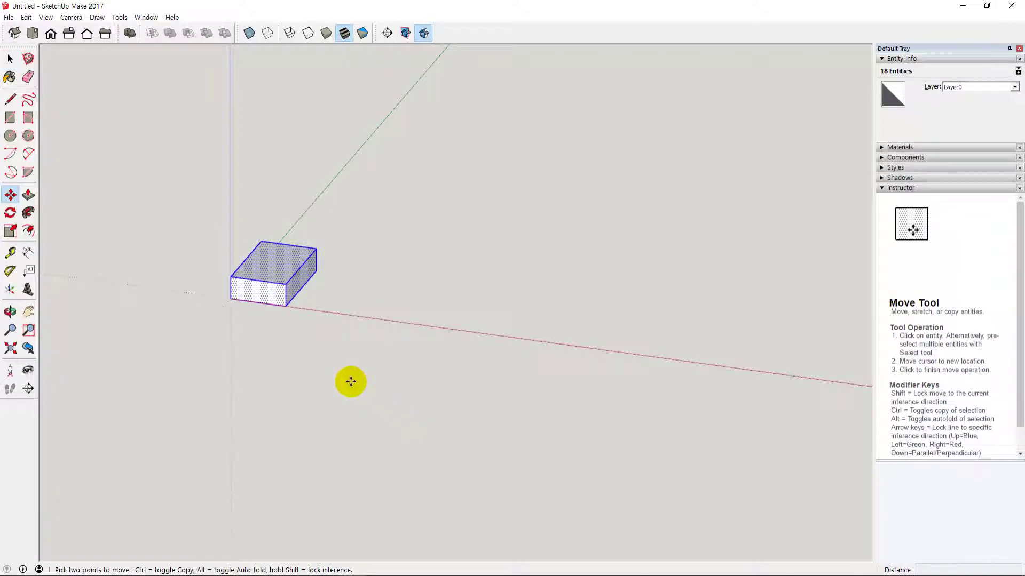
left_click(286, 305)
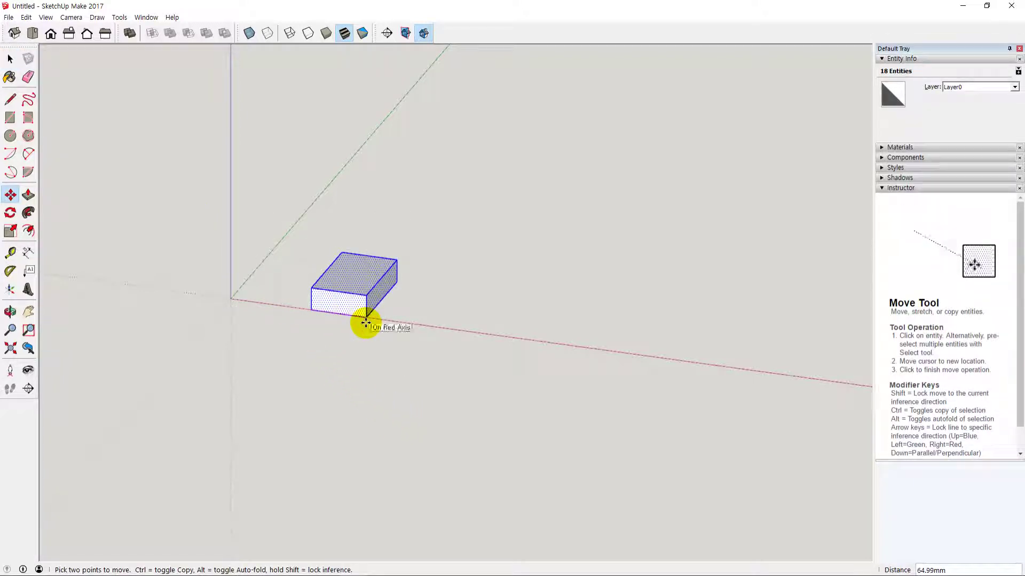
key("ctrl")
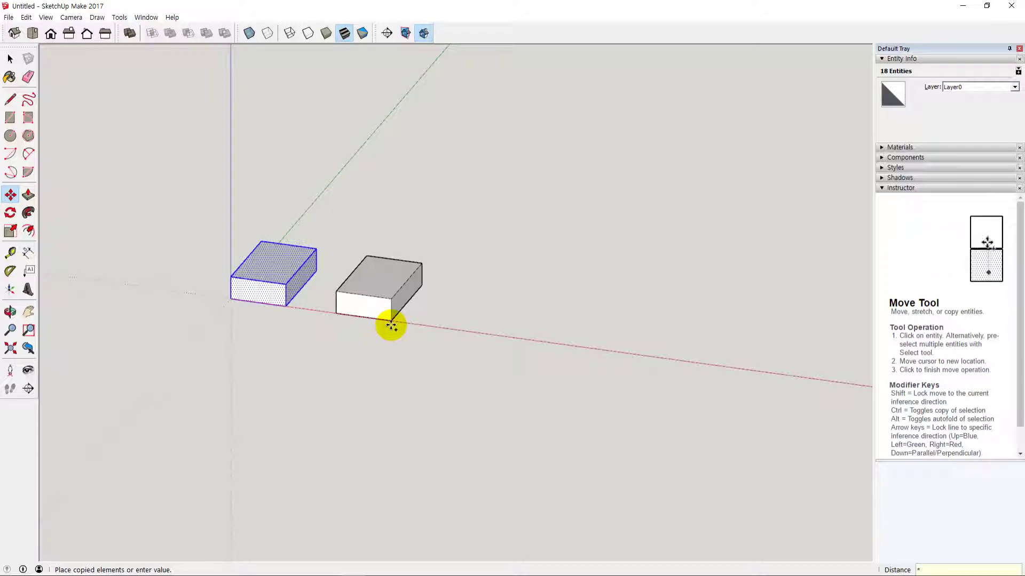
type("5")
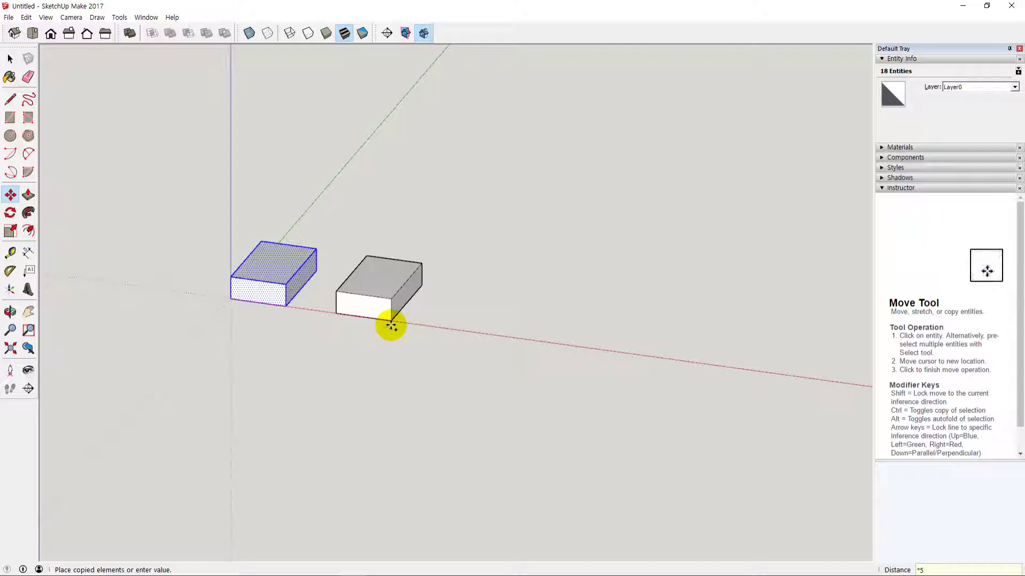
key("Return")
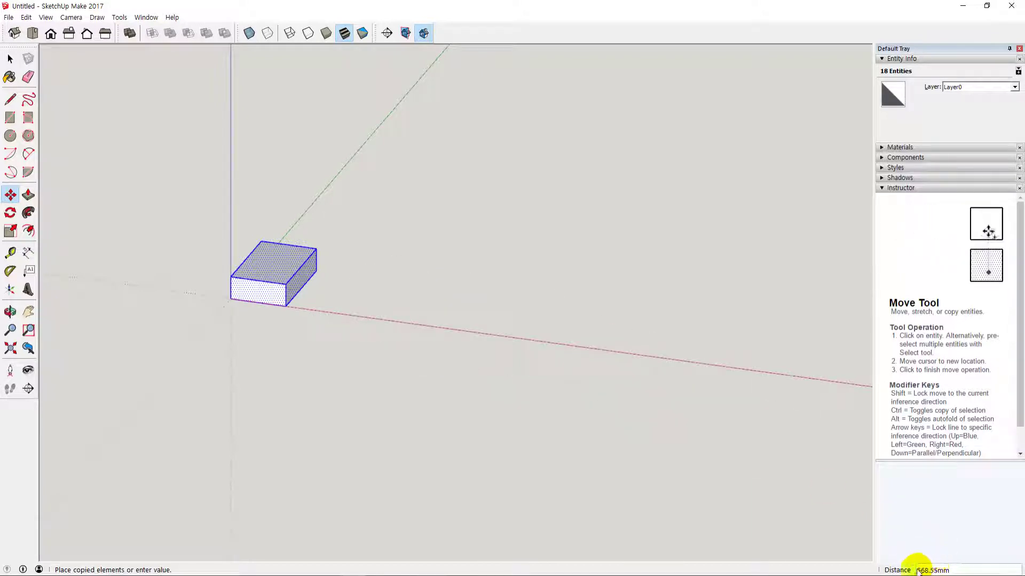
key("Escape")
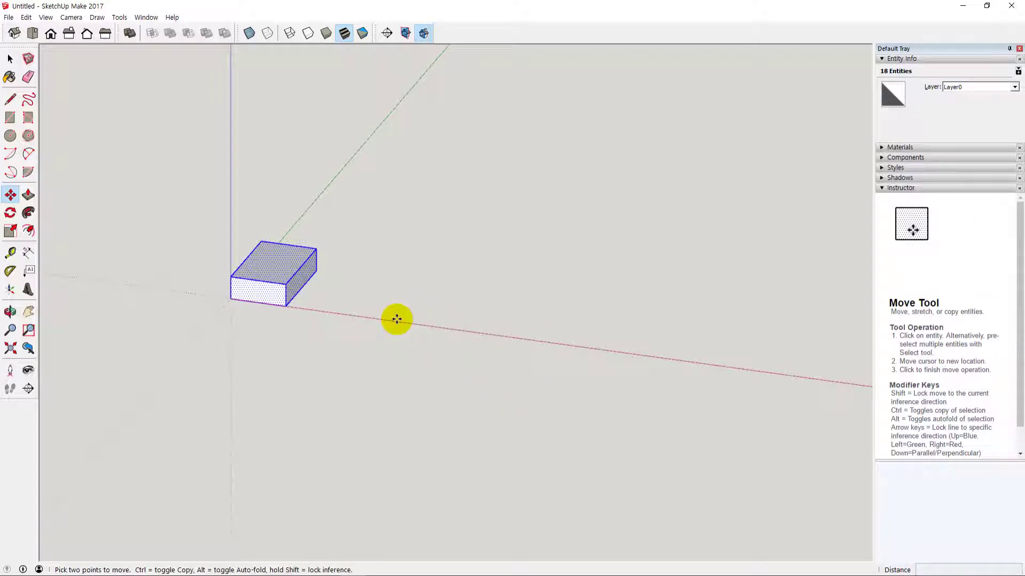
key("space")
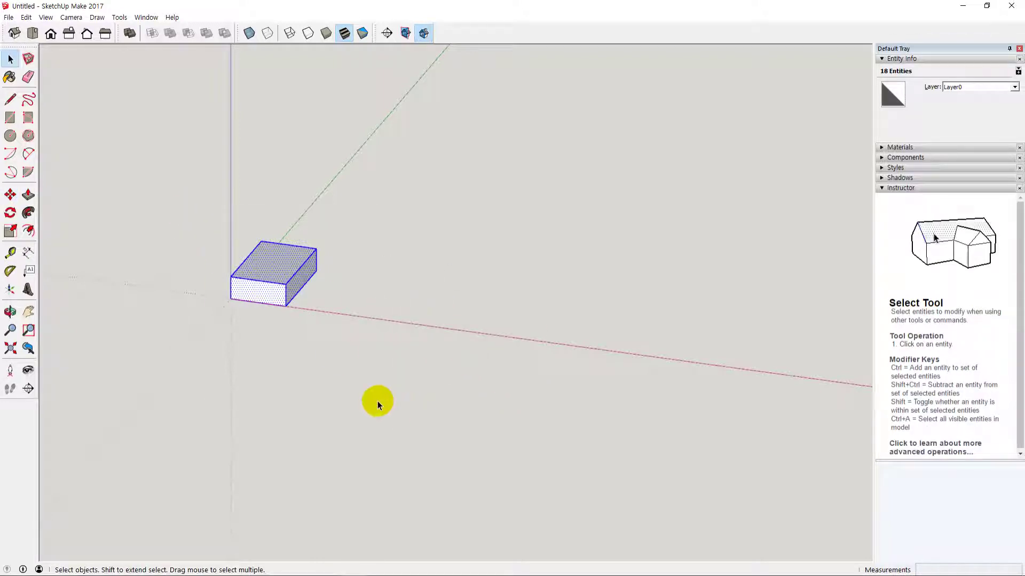
- Copy the selected box 100 mm along the red axis from its lower front corner and multiply it into a *5 array
key("m")
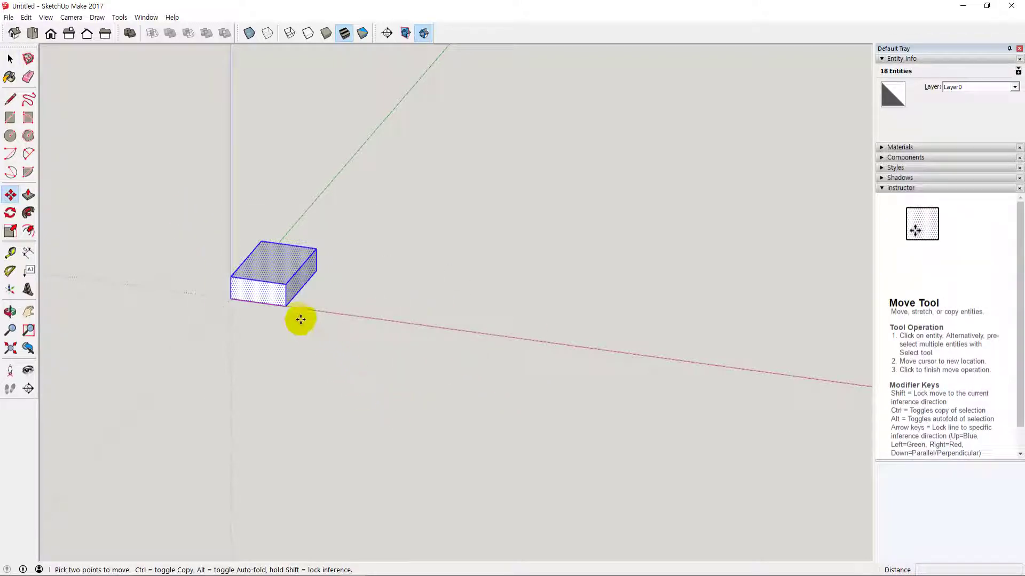
left_click(284, 304)
key("ctrl")
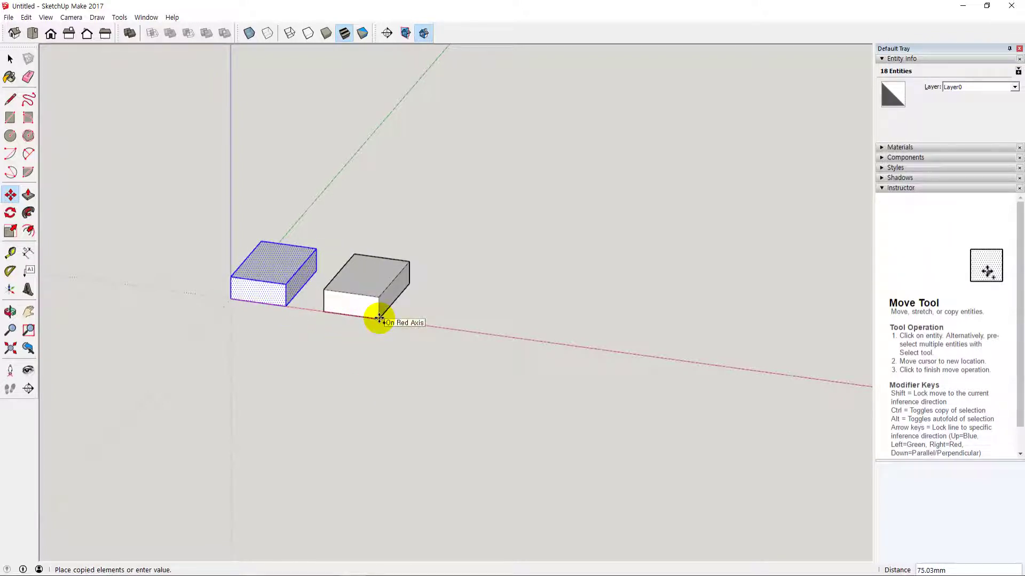
type("100")
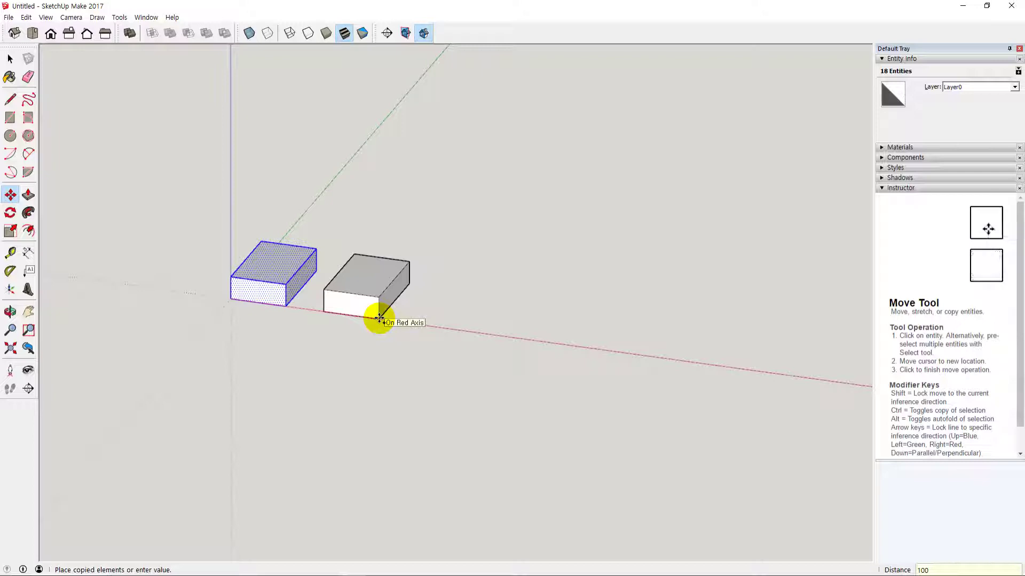
key("Return")
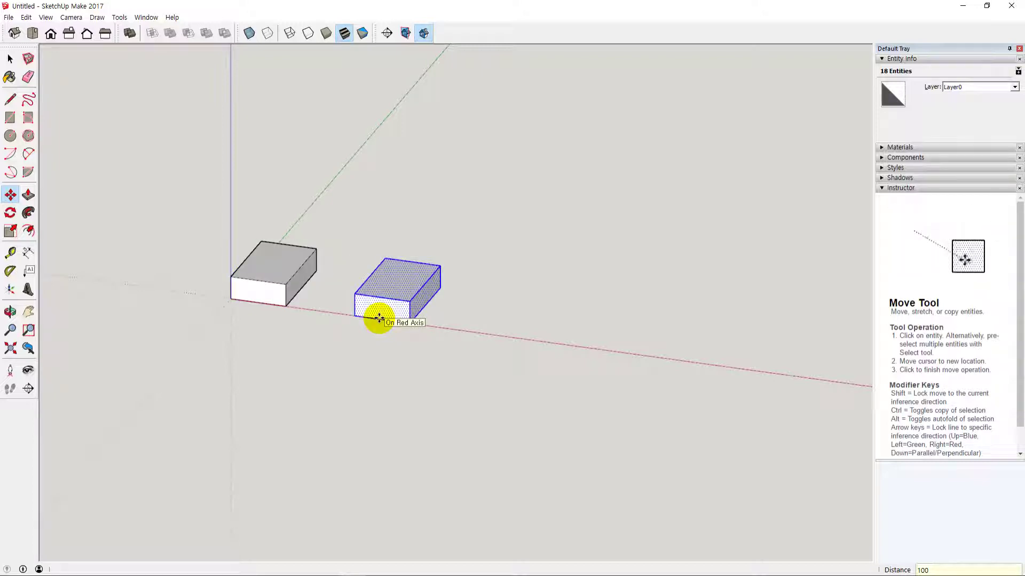
type("*")
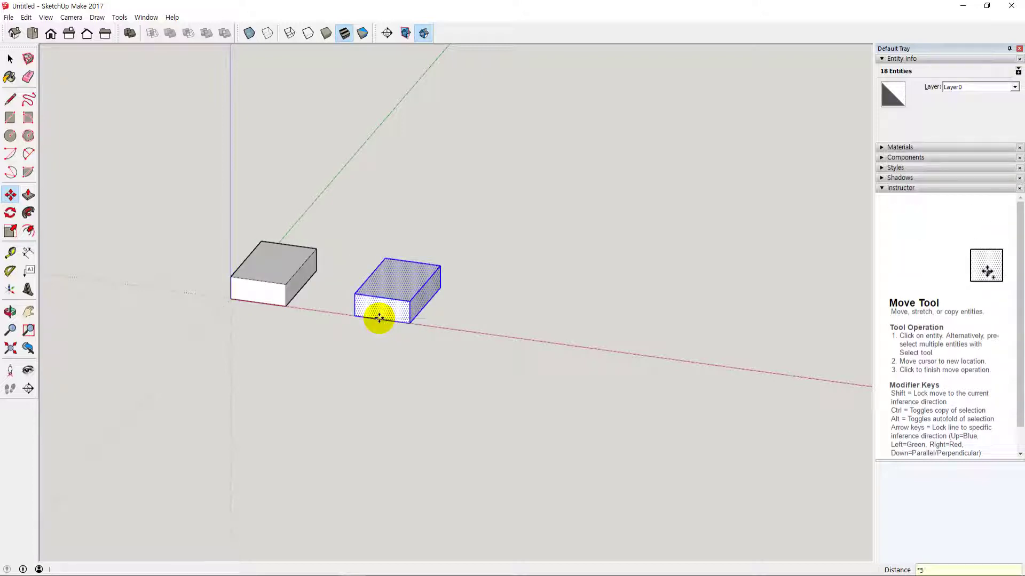
type("5")
key("Return")
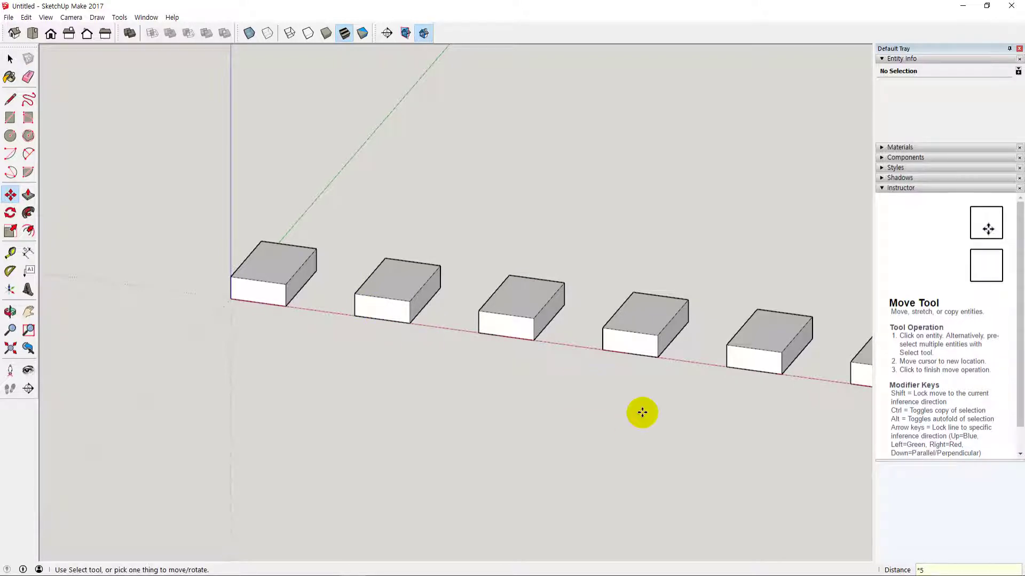
scroll(667, 426, "down", 5)
middle_click_drag(700, 451, 629, 391)
key("space")
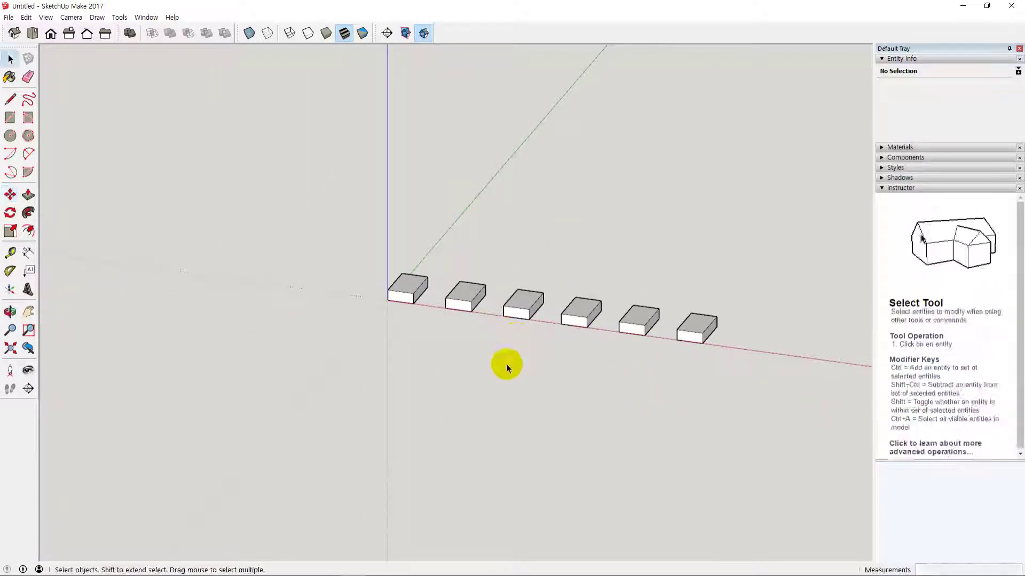
left_click(403, 292)
left_click_drag(415, 327, 366, 251)
left_click(431, 340)
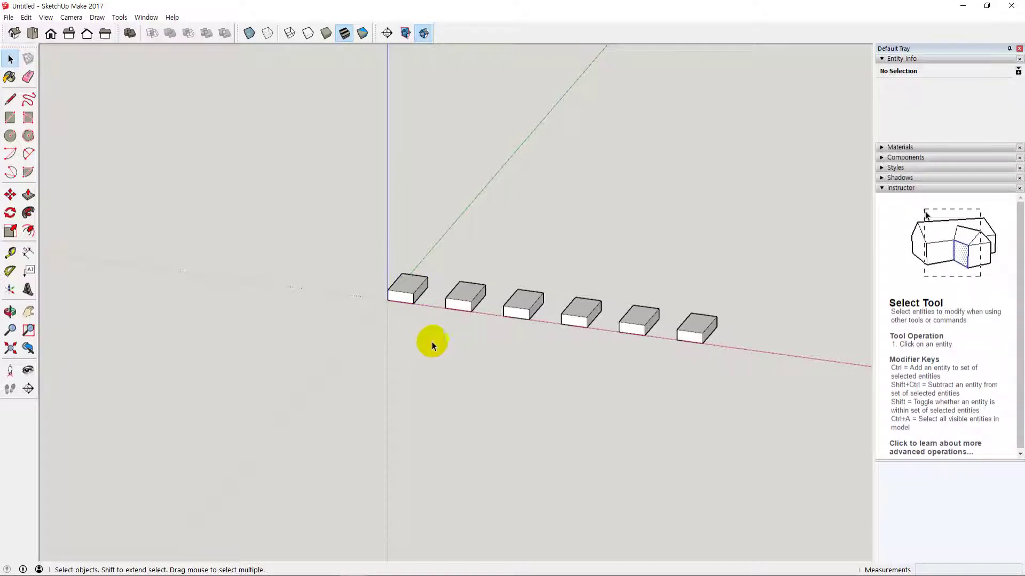
- Measure the spacing between matching lower front corners of the first and second boxes, and of the second and third
key("t")
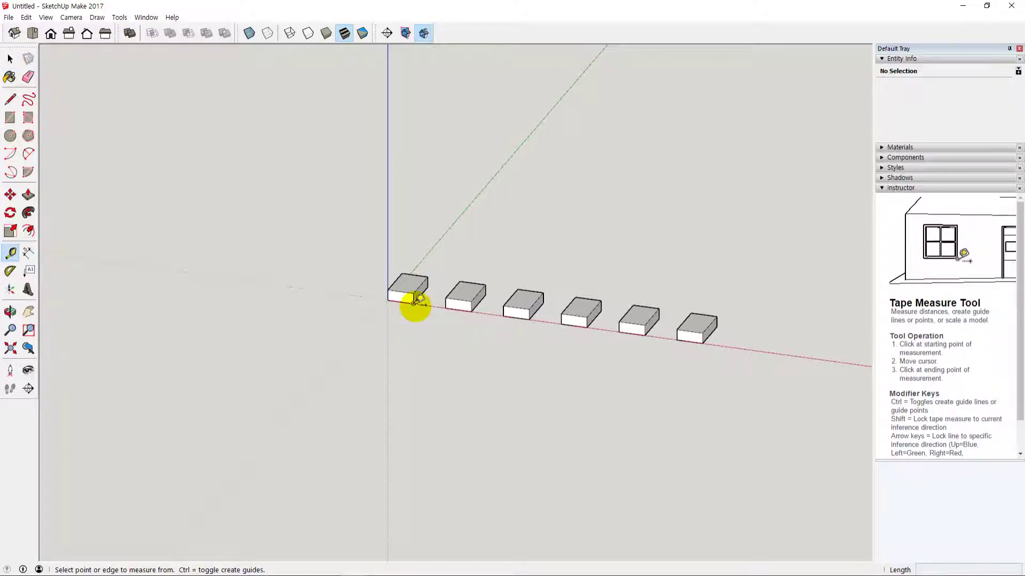
left_click(413, 304)
left_click(471, 311)
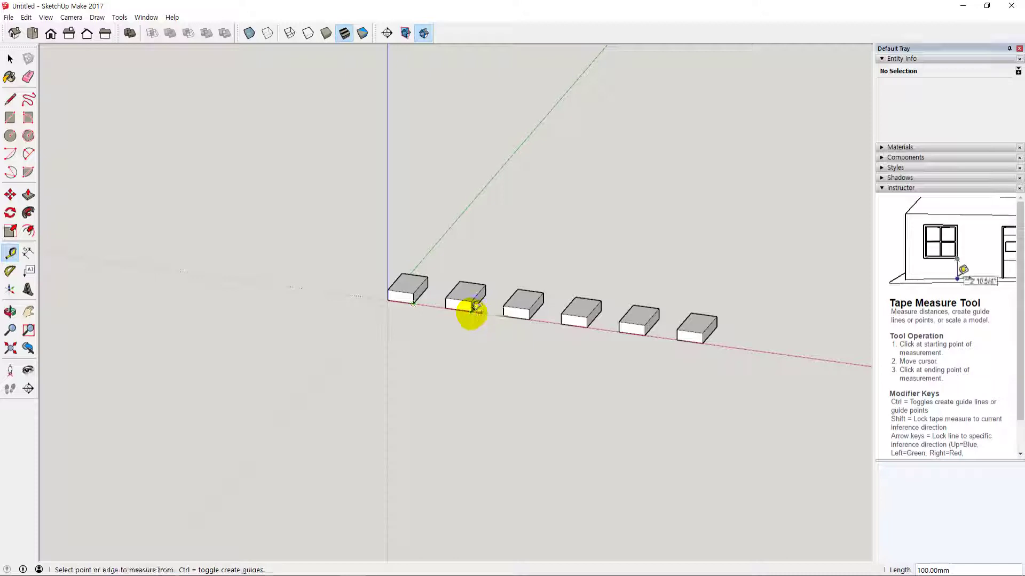
left_click(471, 311)
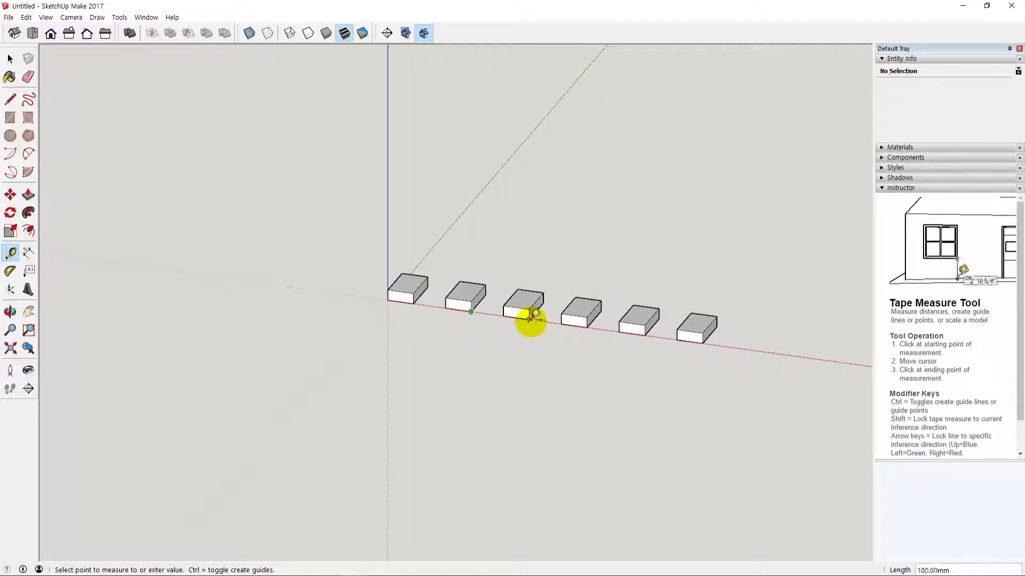
left_click(529, 319)
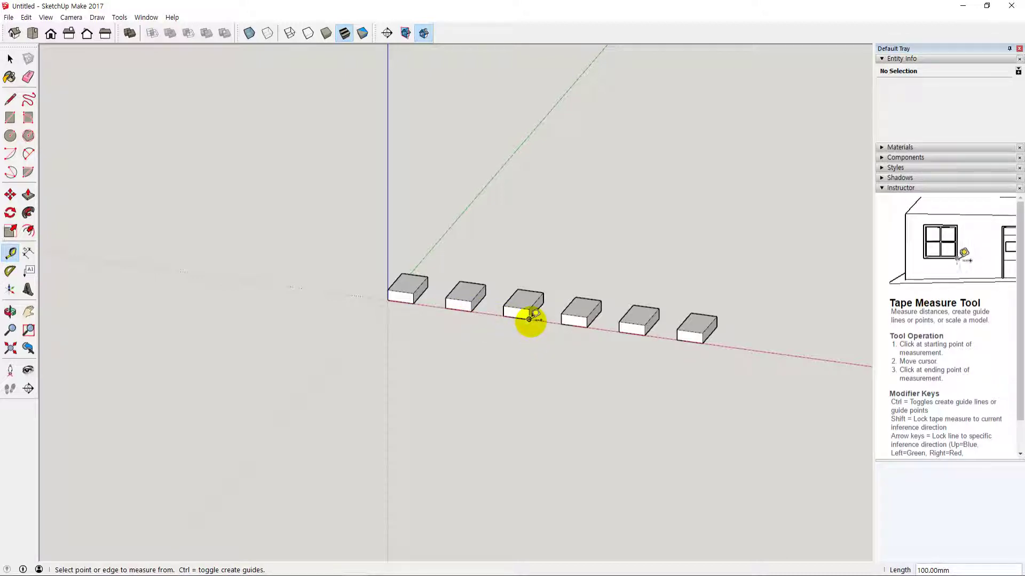
left_click(529, 319)
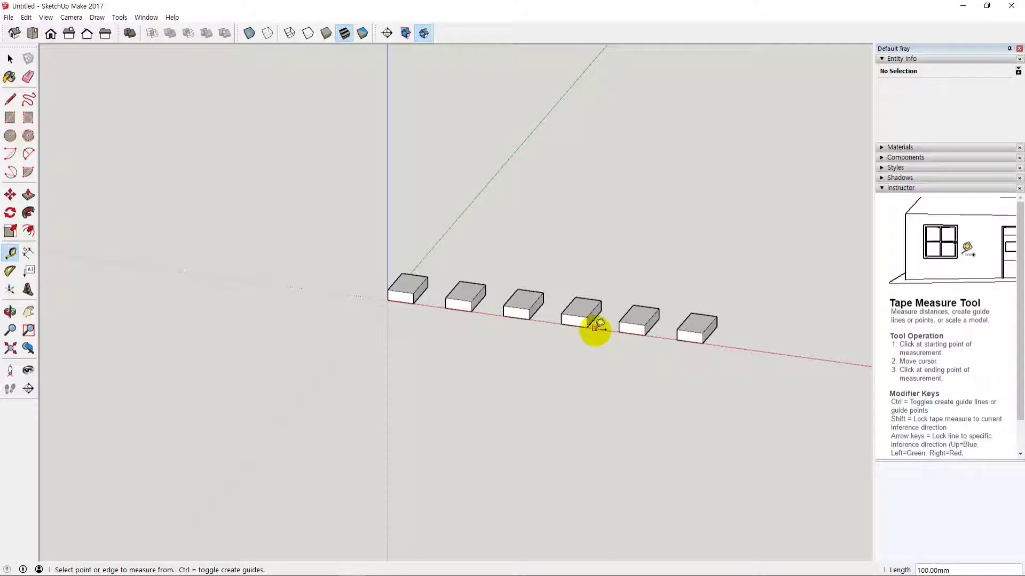
key("space")
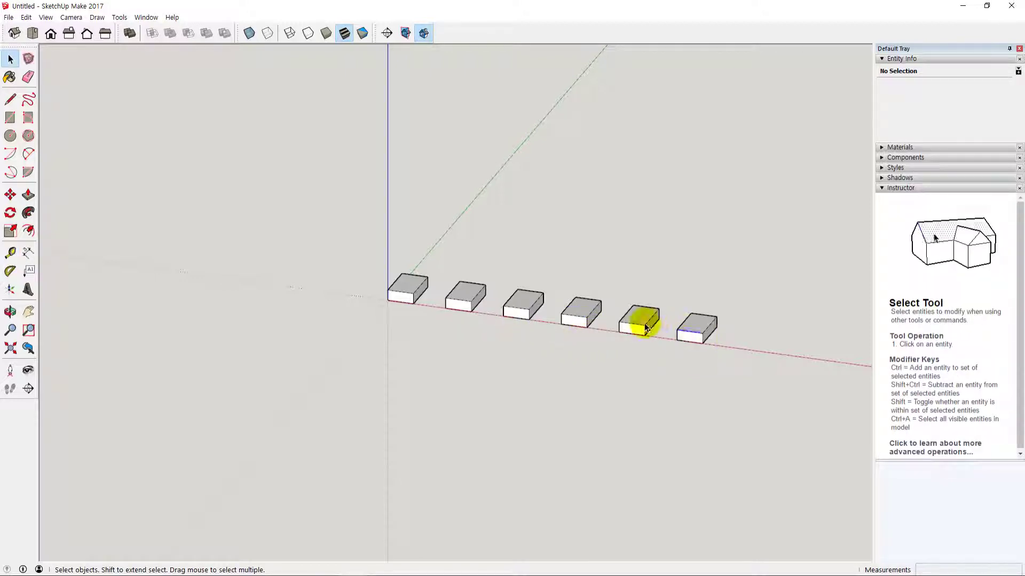
left_click(601, 316)
left_click(571, 310)
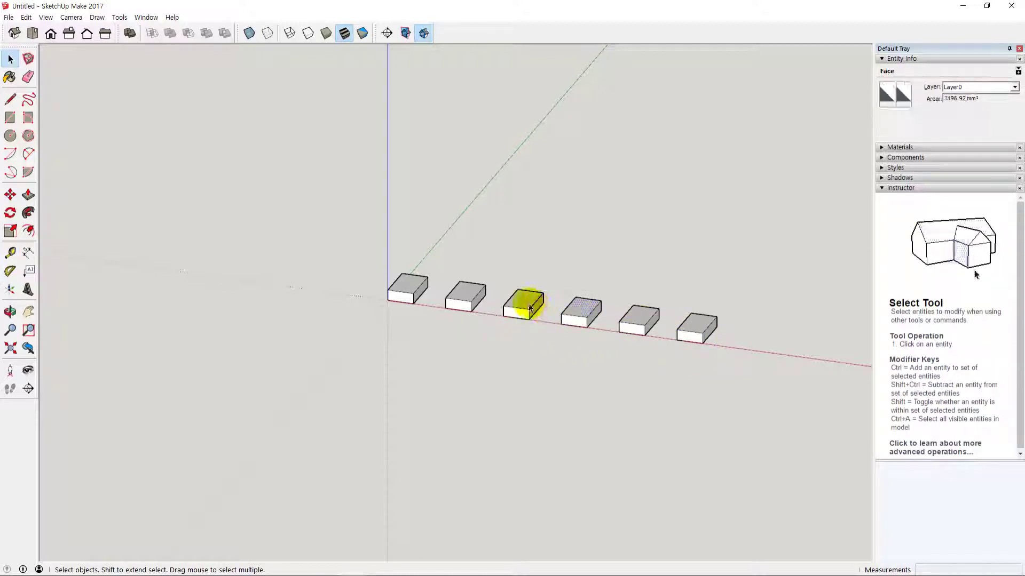
left_click(472, 299)
left_click(532, 360)
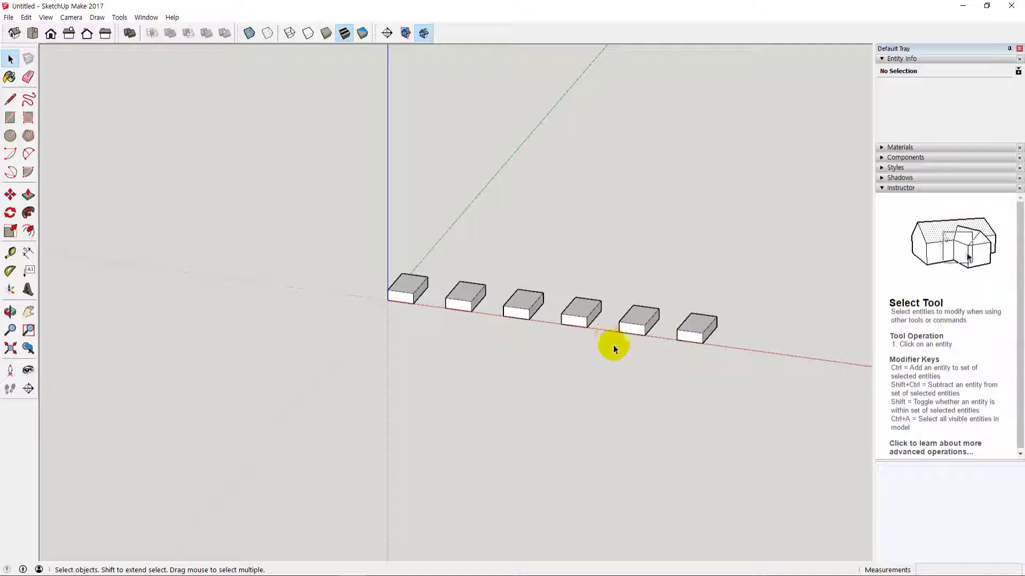
- Delete the four middle boxes and the farthest box on the red axis, keeping the original at the origin
left_click_drag(437, 264, 671, 373)
key("Delete")
left_click(550, 358)
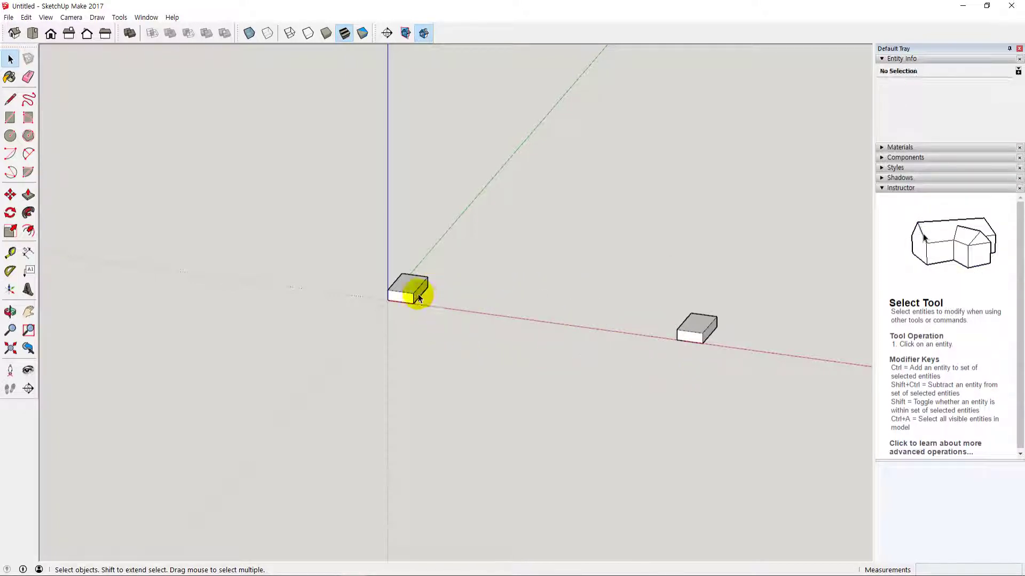
left_click(710, 328)
left_click(694, 343)
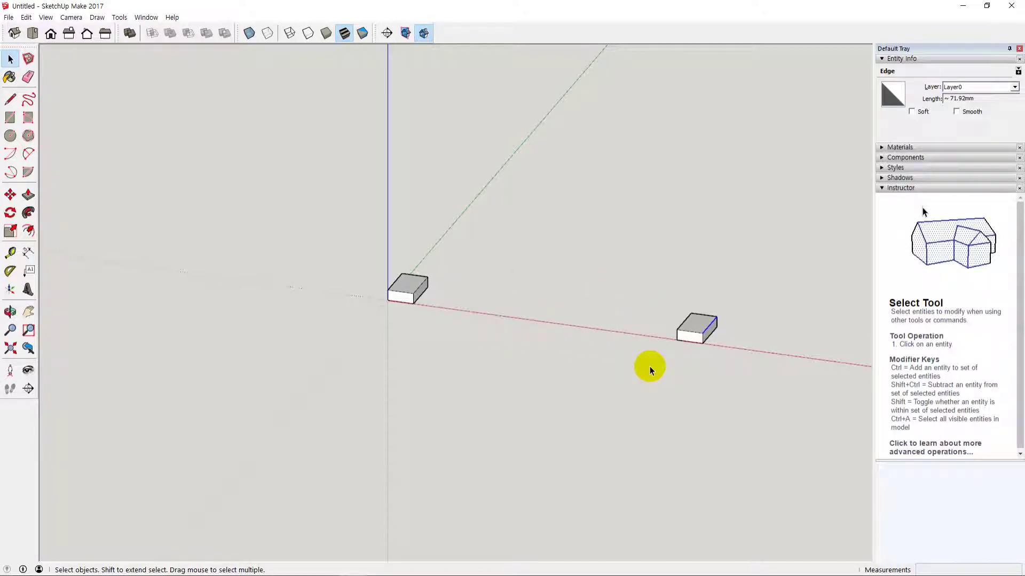
left_click_drag(648, 289, 807, 410)
key("Delete")
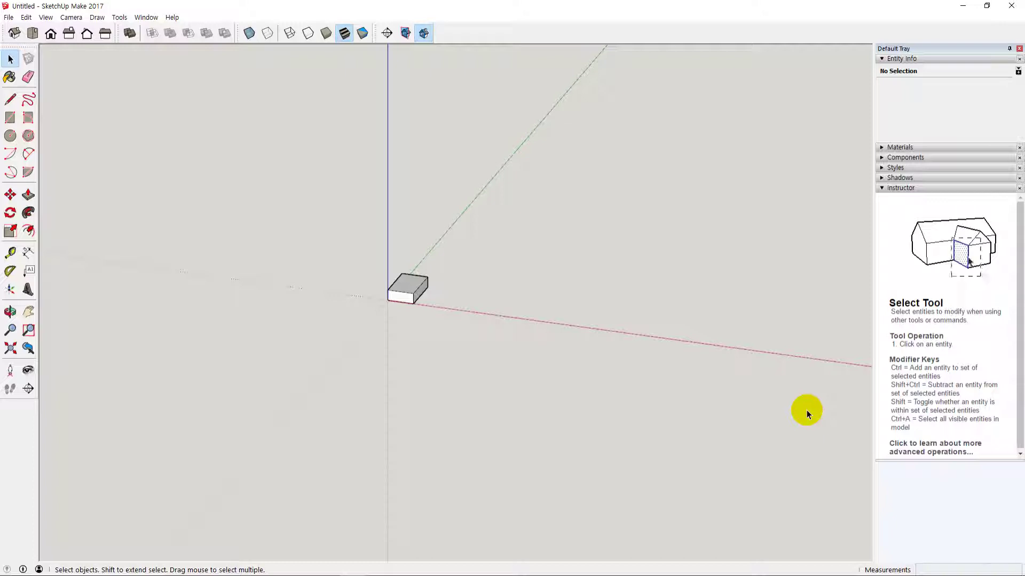
- Select the whole remaining box, copy it 500 mm along the red axis, and divide that distance with a /5 array
left_click_drag(354, 244, 468, 342)
key("m")
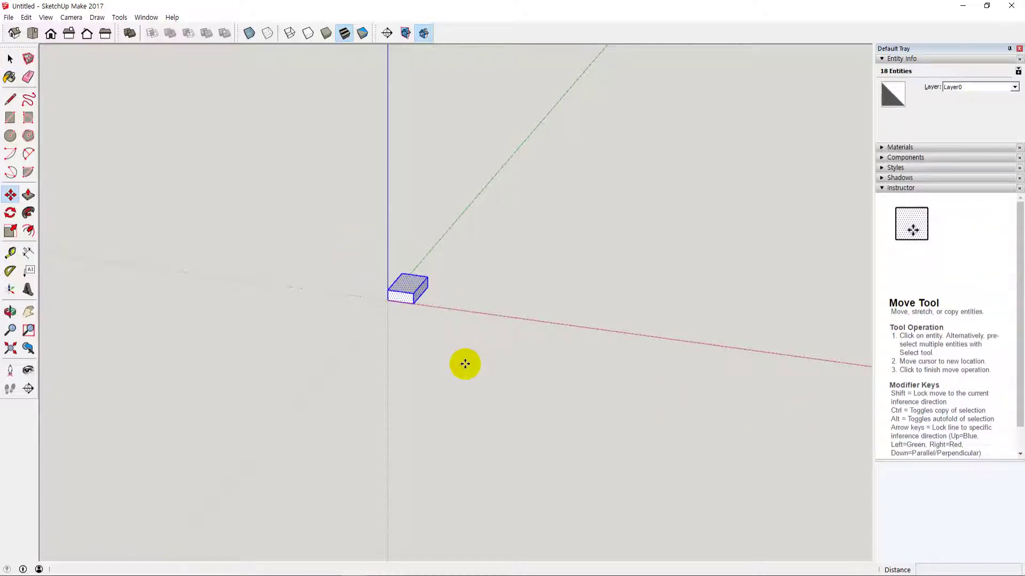
left_click(413, 303)
key("ctrl")
type("500")
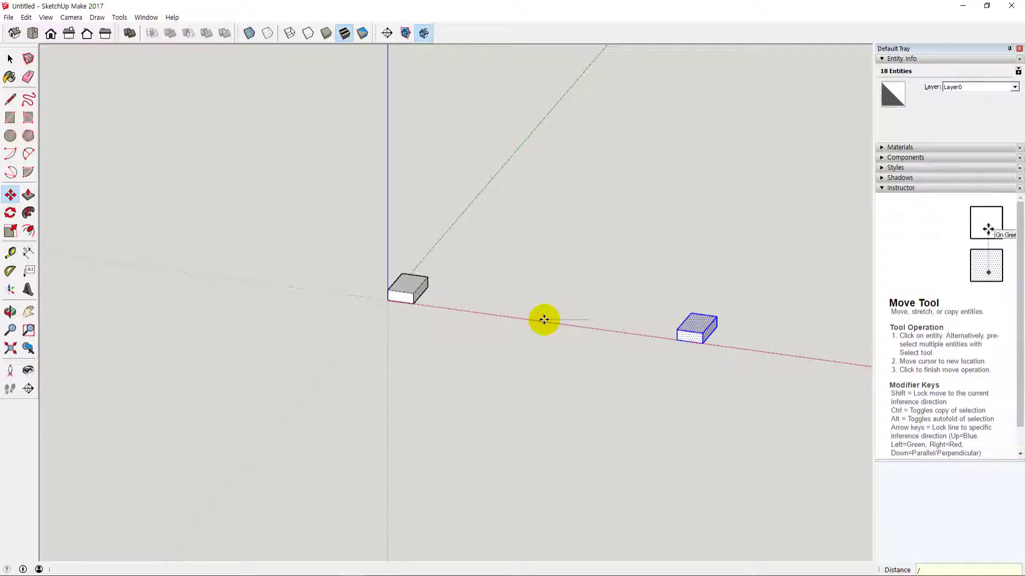
key("Return")
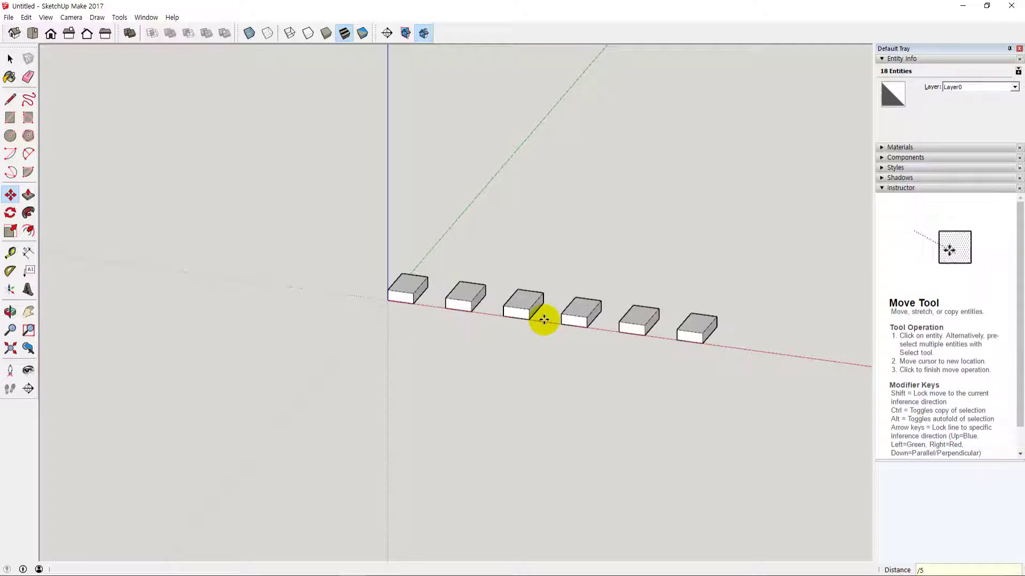
key("space")
- Measure the distance between the matching lower front corners of the first and last boxes in the row
middle_click_drag(569, 368, 631, 366)
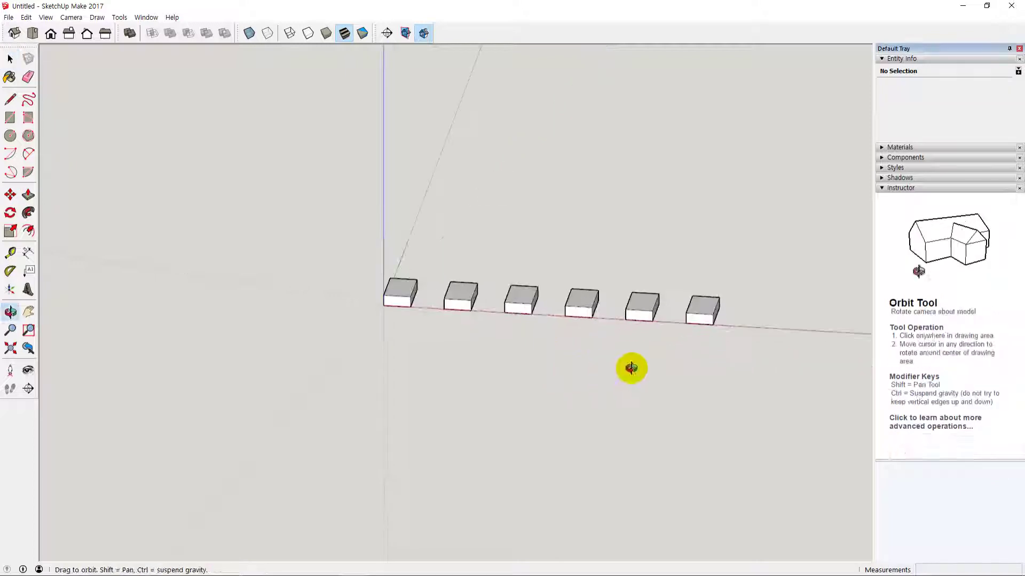
key("t")
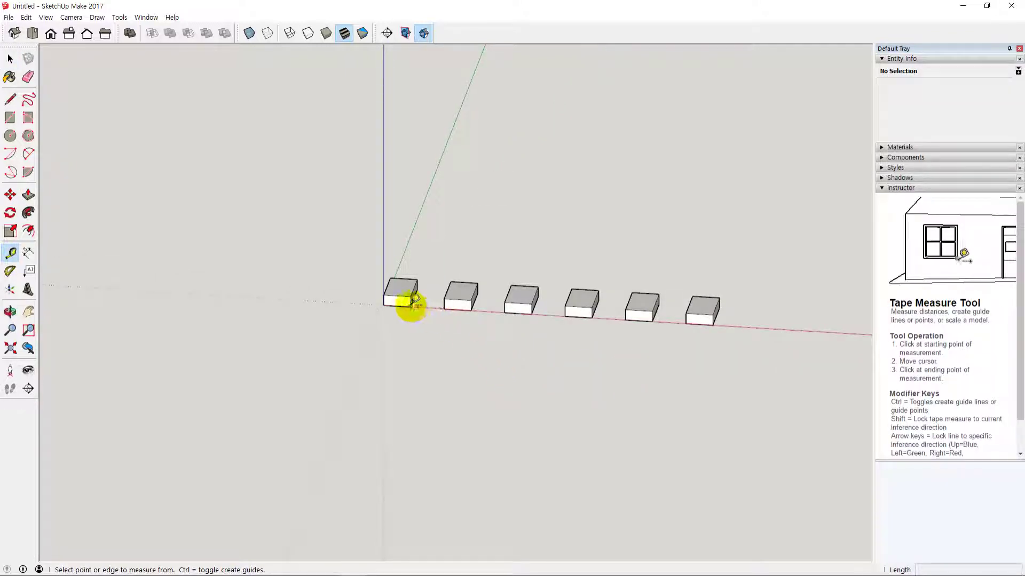
left_click(410, 307)
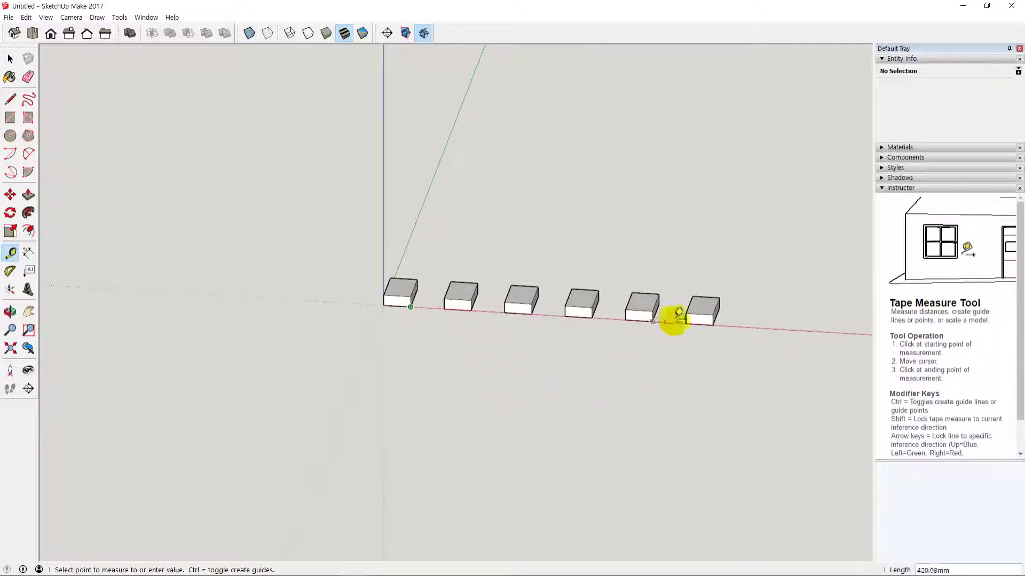
left_click(713, 325)
key("space")
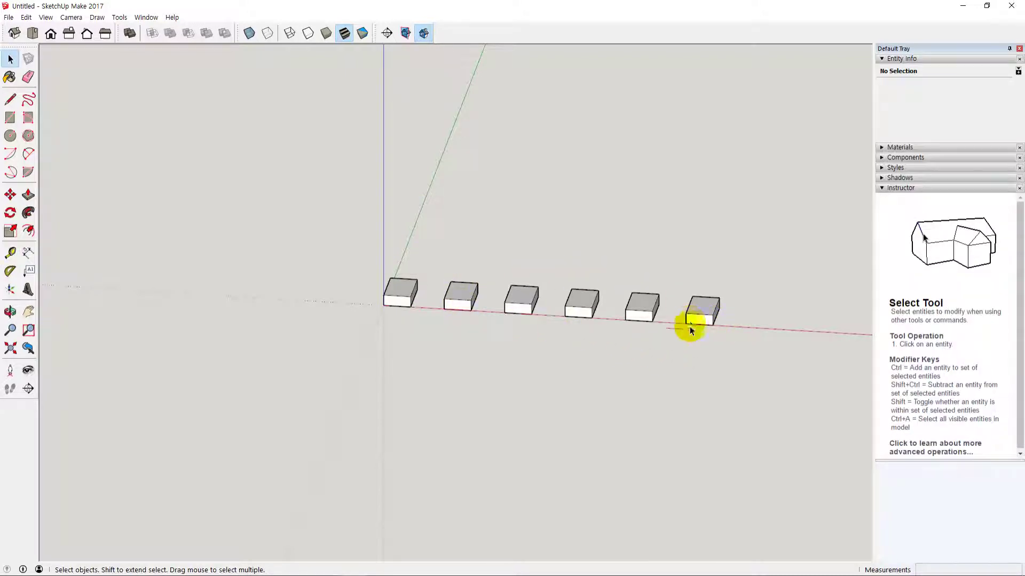
middle_click_drag(686, 331, 521, 313)
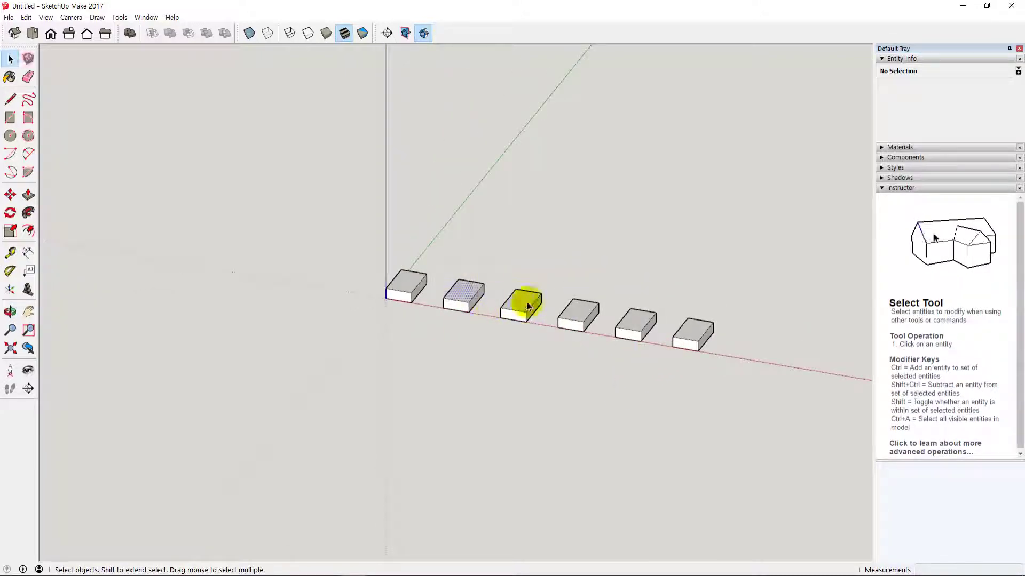
left_click(524, 299)
left_click(682, 406)
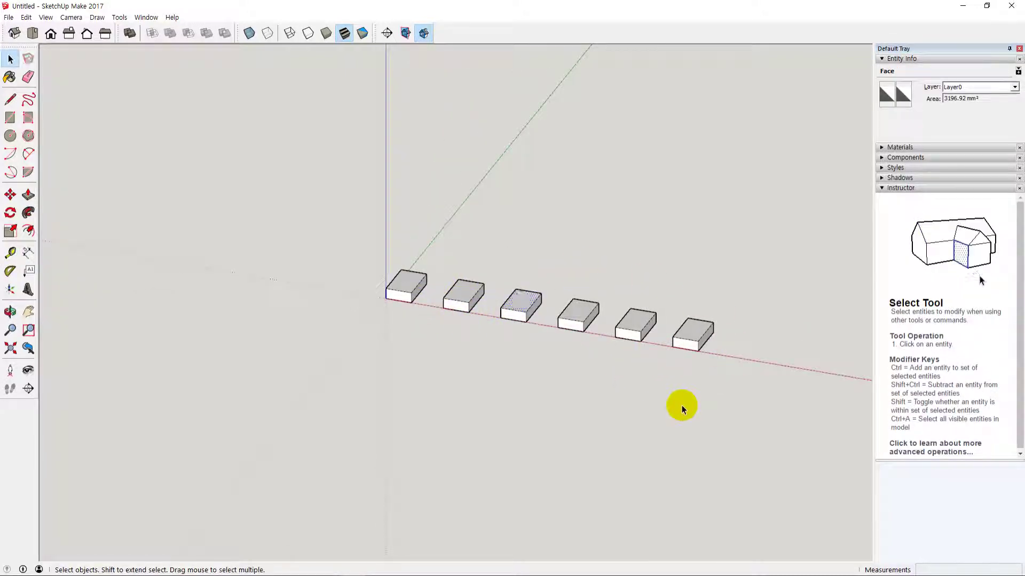
- Measure the spacing between matching lower front corners of neighbouring boxes, from the first box through the fourth
key("t")
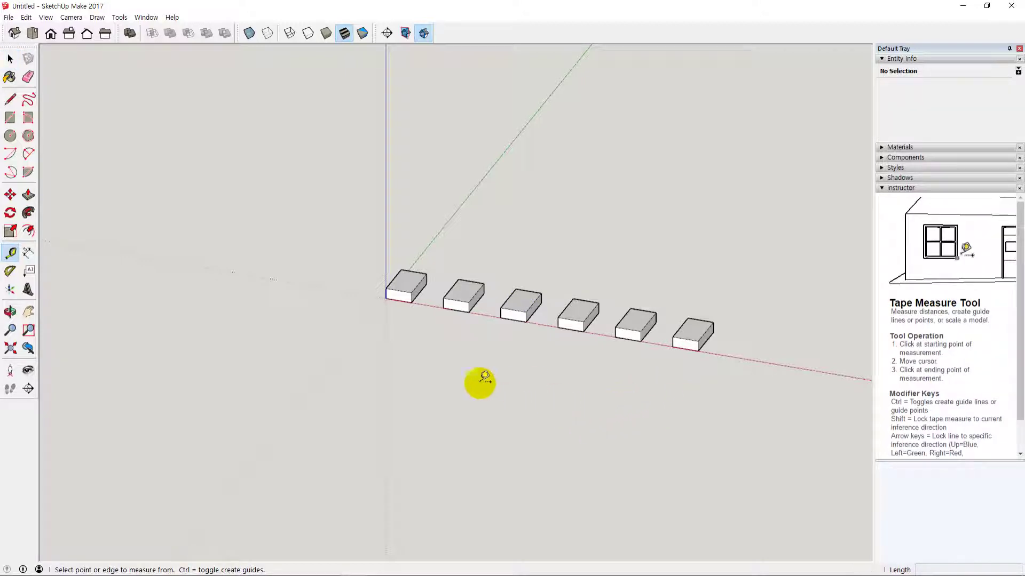
middle_click_drag(480, 382, 432, 319)
left_click(413, 312)
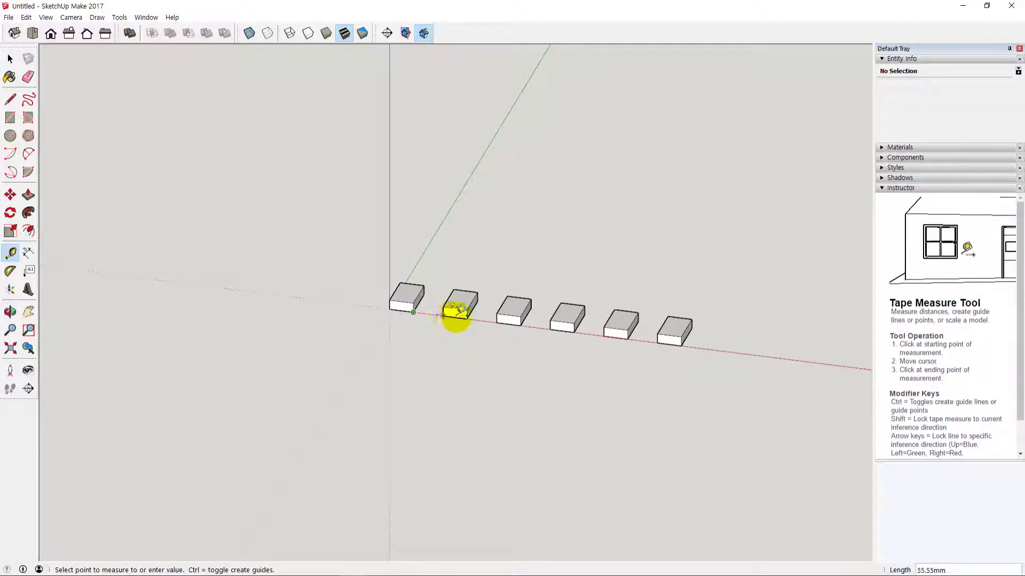
left_click(467, 318)
left_click(467, 318)
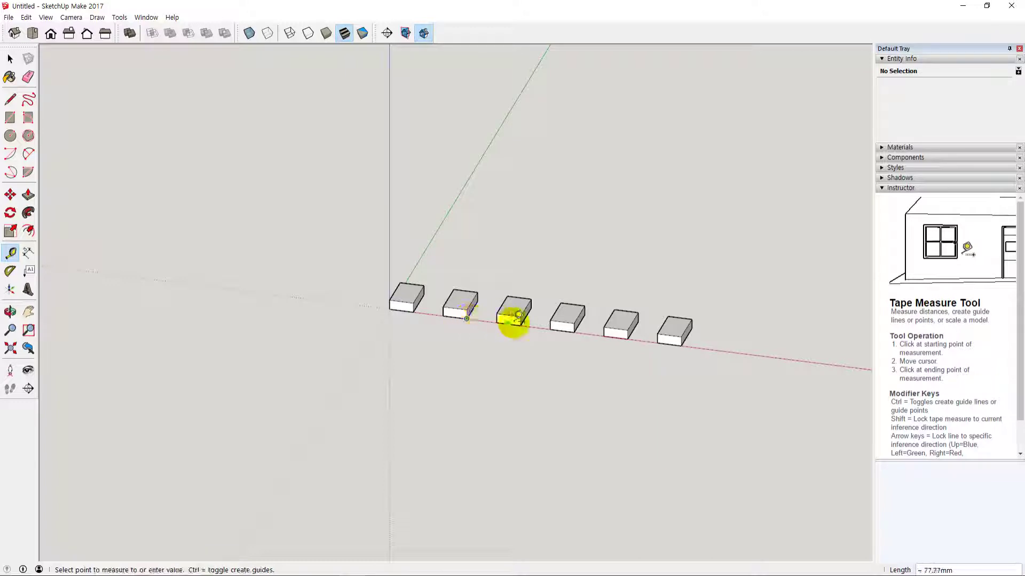
left_click(520, 325)
left_click(520, 326)
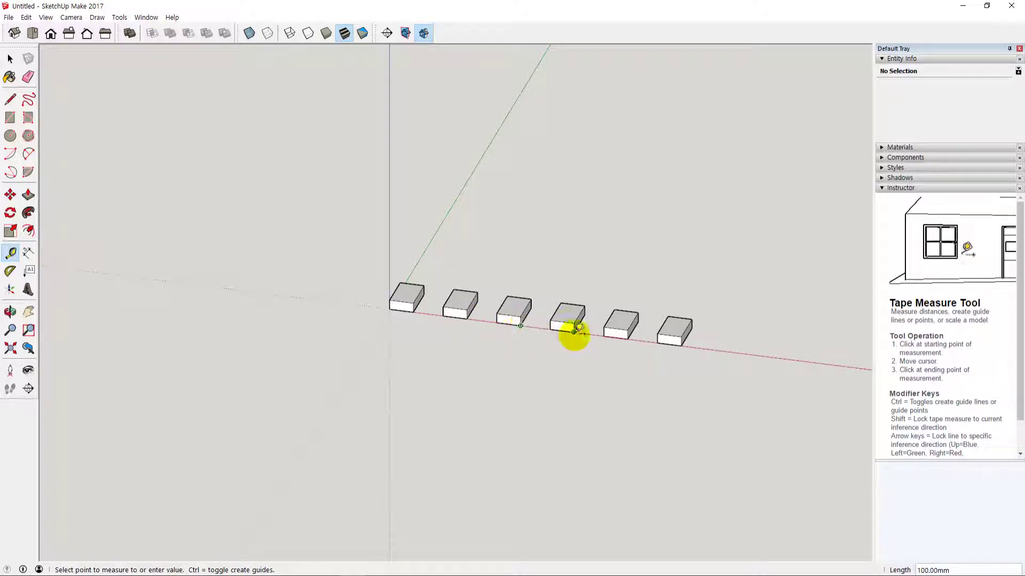
left_click(574, 332)
left_click(522, 326)
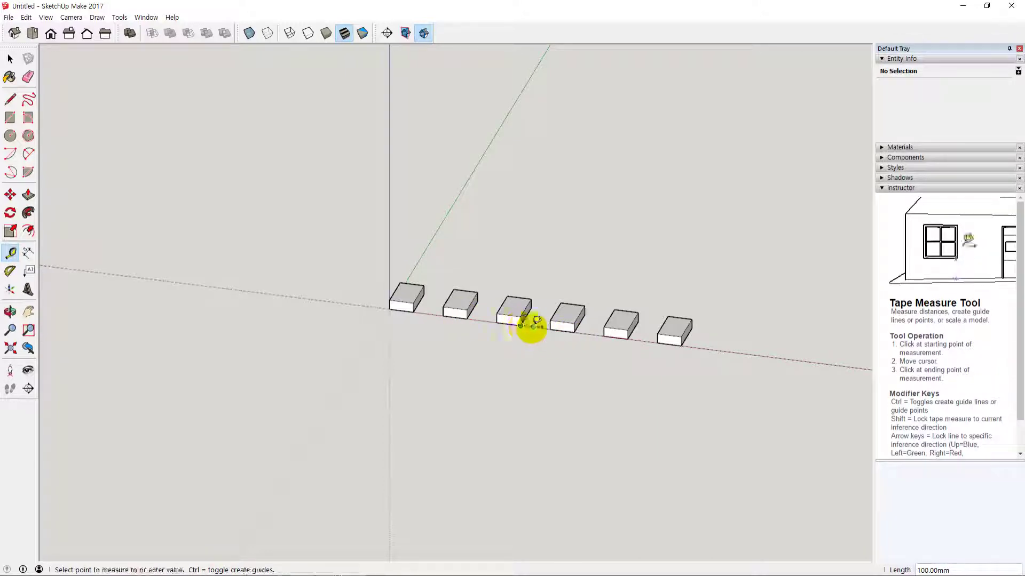
left_click(574, 331)
key("space")
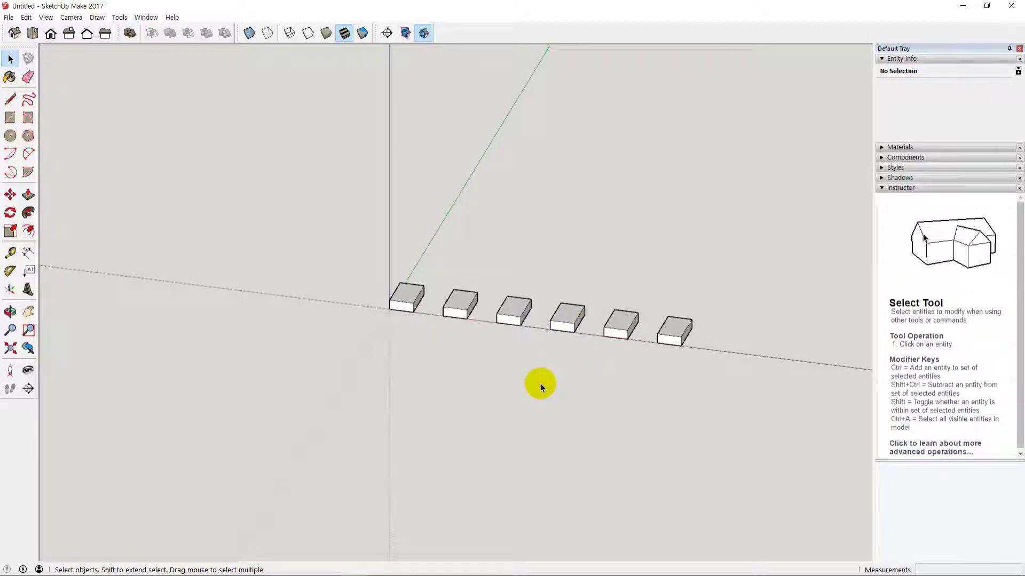
- Delete the five copied boxes and the guide line along the red axis, keeping the original box at the origin
middle_click_drag(540, 383, 515, 375)
scroll(514, 374, "down", 1)
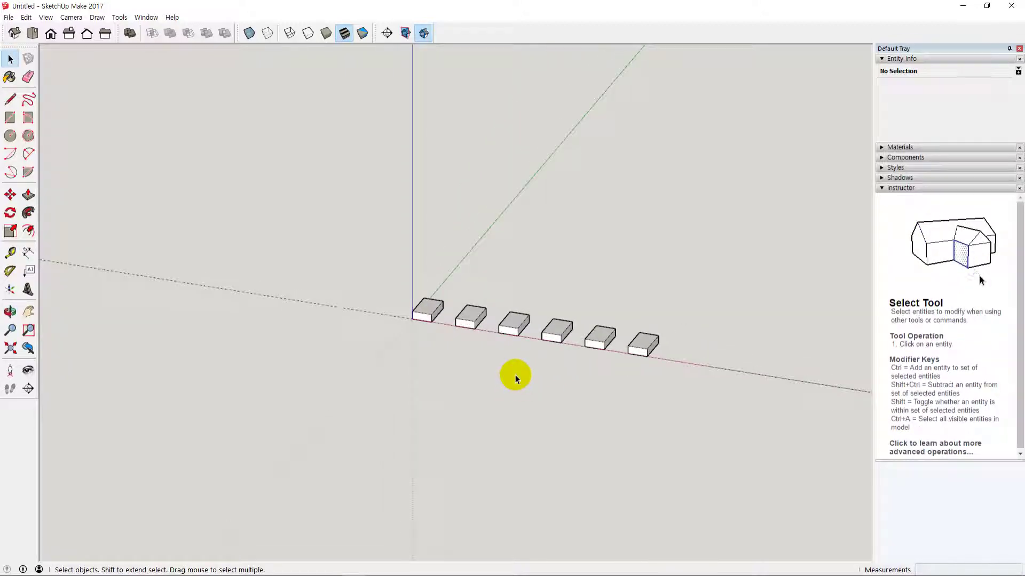
middle_click_drag(491, 389, 568, 353)
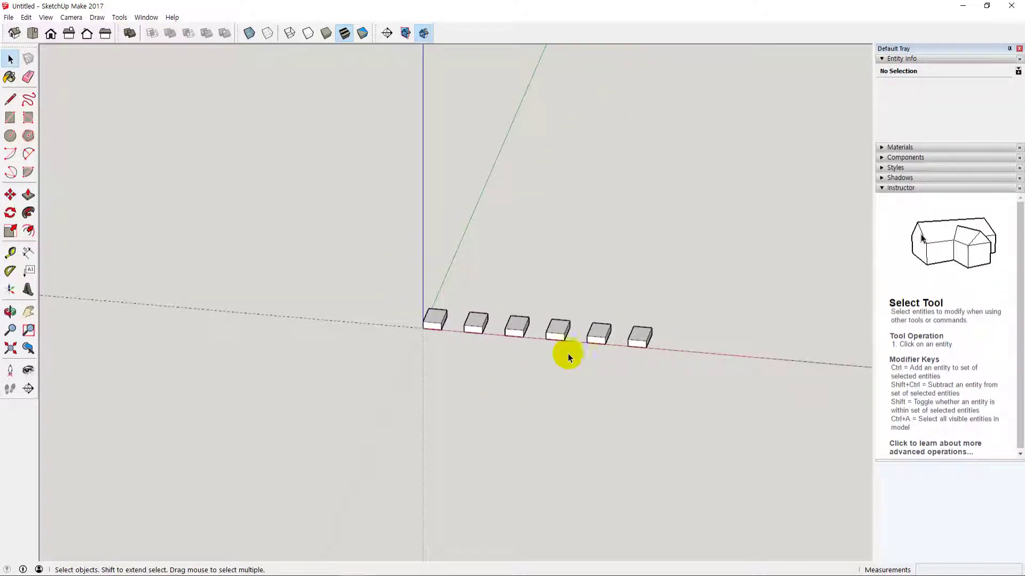
left_click_drag(689, 382, 457, 274)
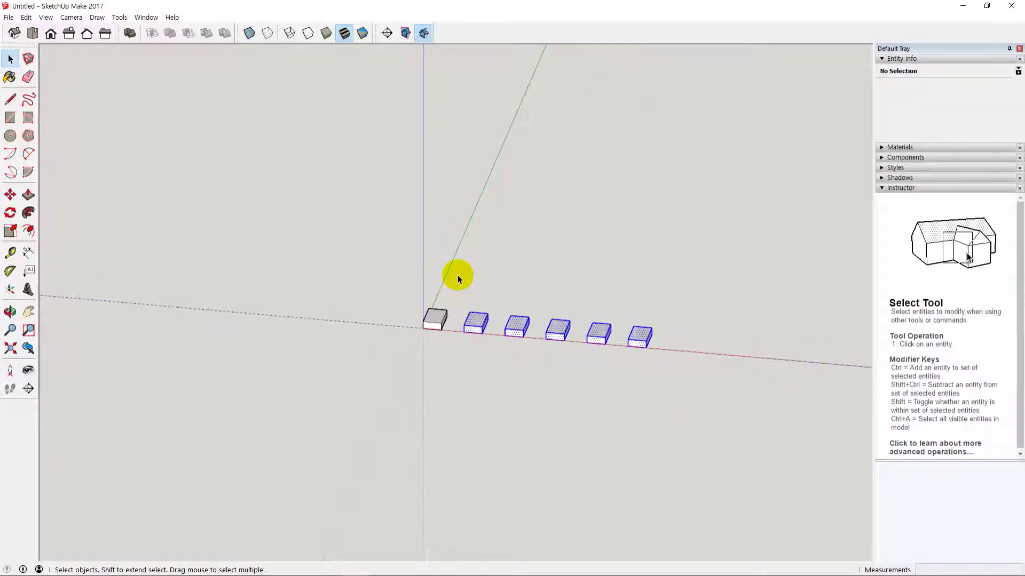
key("Delete")
- Select the whole remaining box and copy it 100 mm along the red axis from its lower front corner
middle_click_drag(459, 407, 418, 324)
left_click_drag(384, 275, 470, 349)
scroll(460, 327, "up", 3)
scroll(460, 328, "up", 2)
key("m")
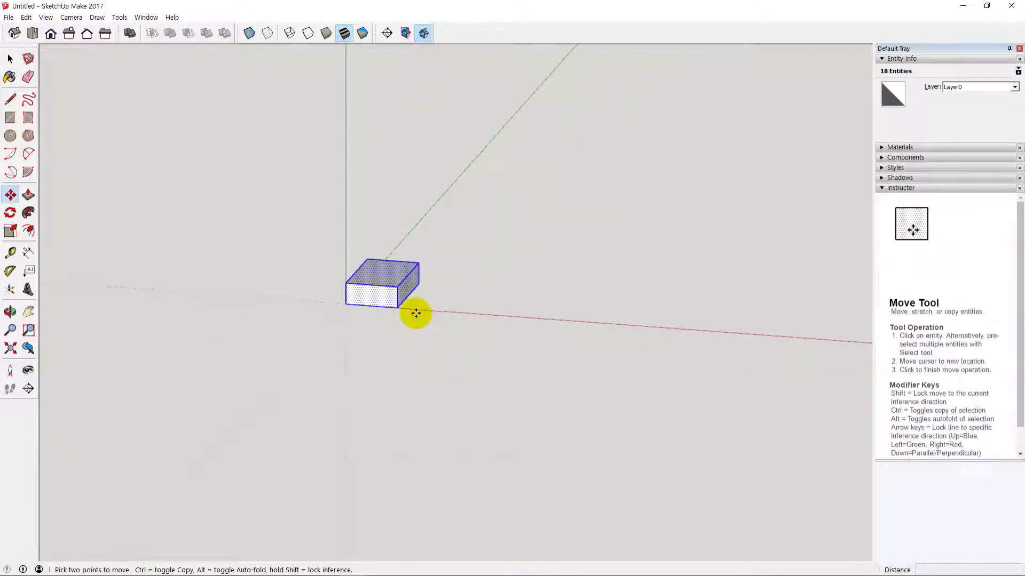
left_click(401, 307)
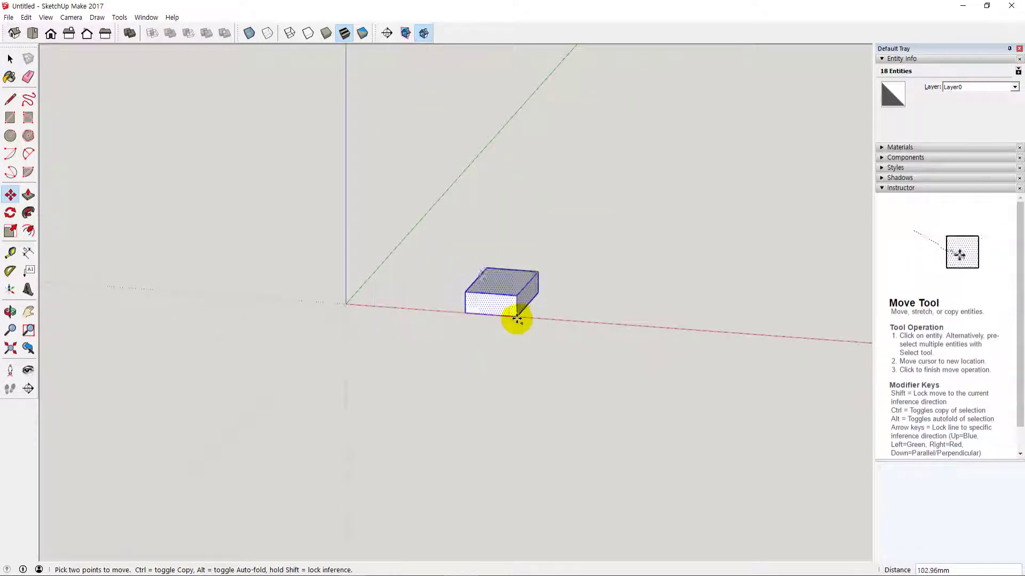
key("ctrl")
type("100")
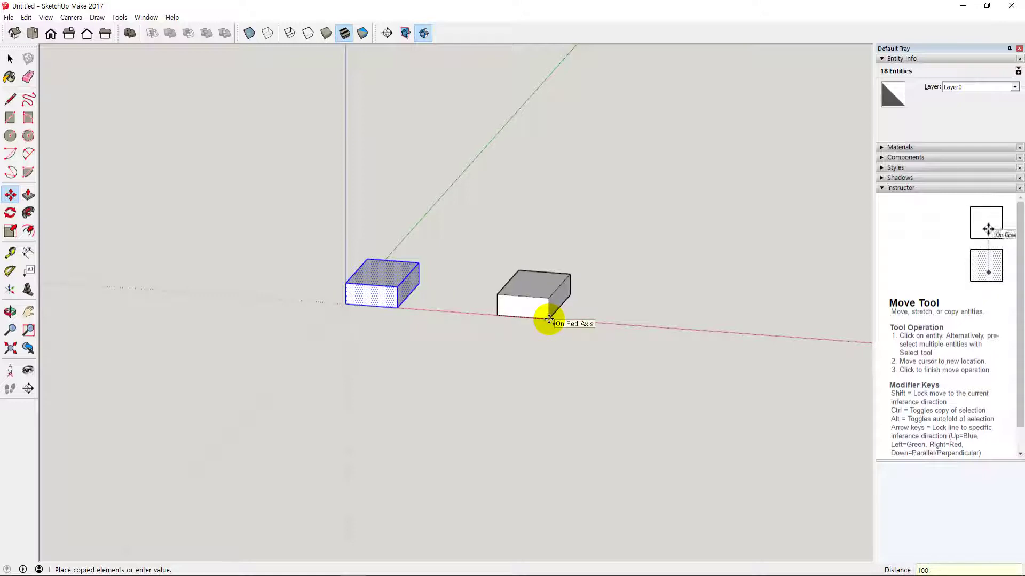
key("Return")
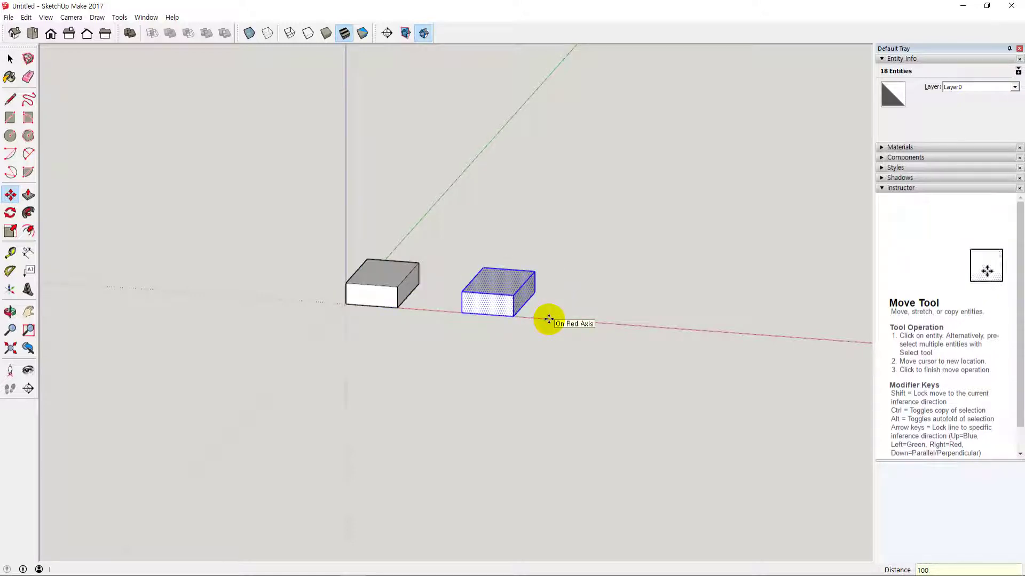
- Multiply the copy with a *10 array to make a row of ten evenly spaced copies along the red axis
type("*")
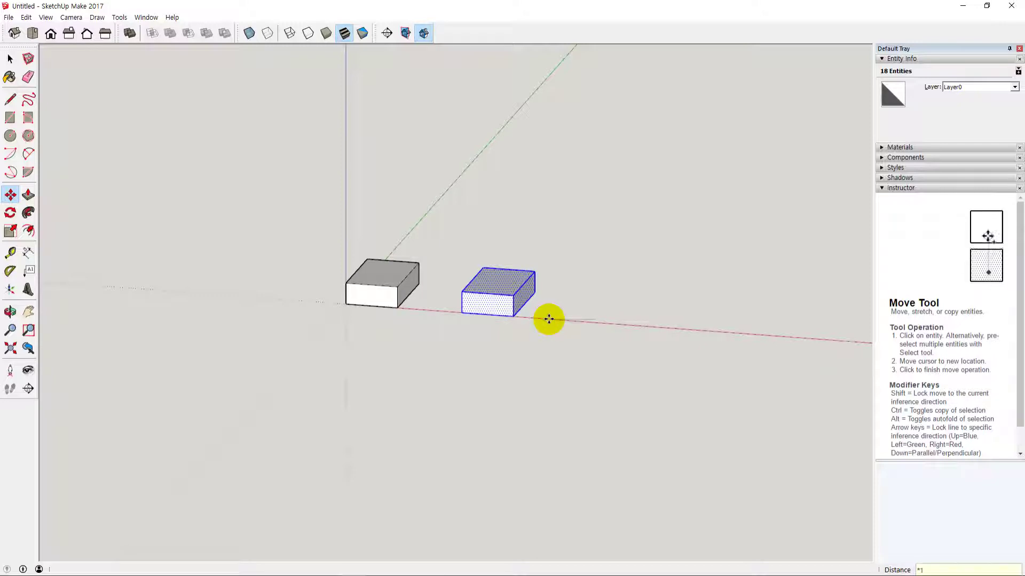
type("10")
key("Return")
scroll(638, 346, "down", 3)
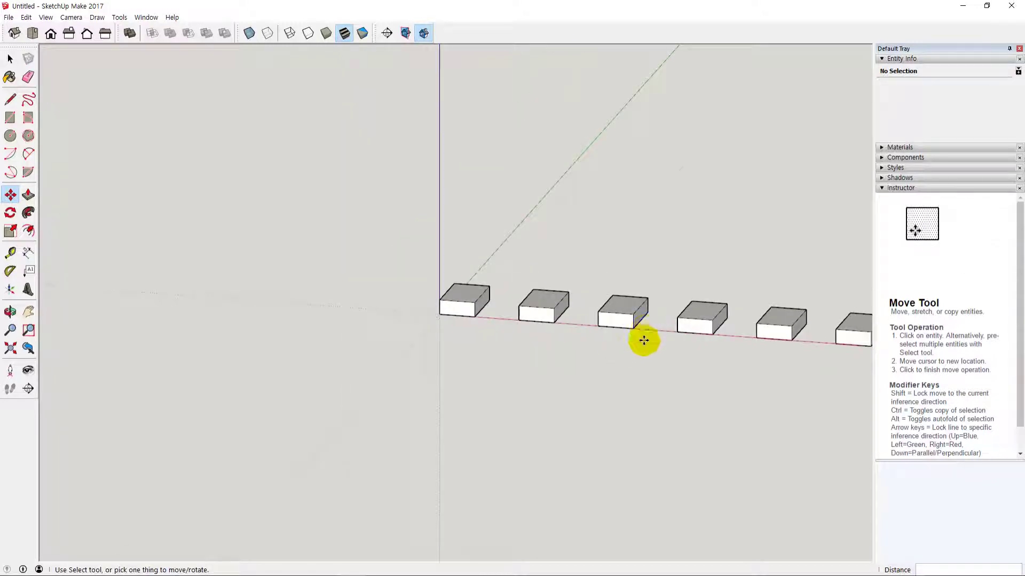
scroll(648, 344, "down", 3)
middle_click_drag(750, 377, 542, 350, "shift")
scroll(552, 360, "up", 3)
key("space")
scroll(543, 351, "down", 3)
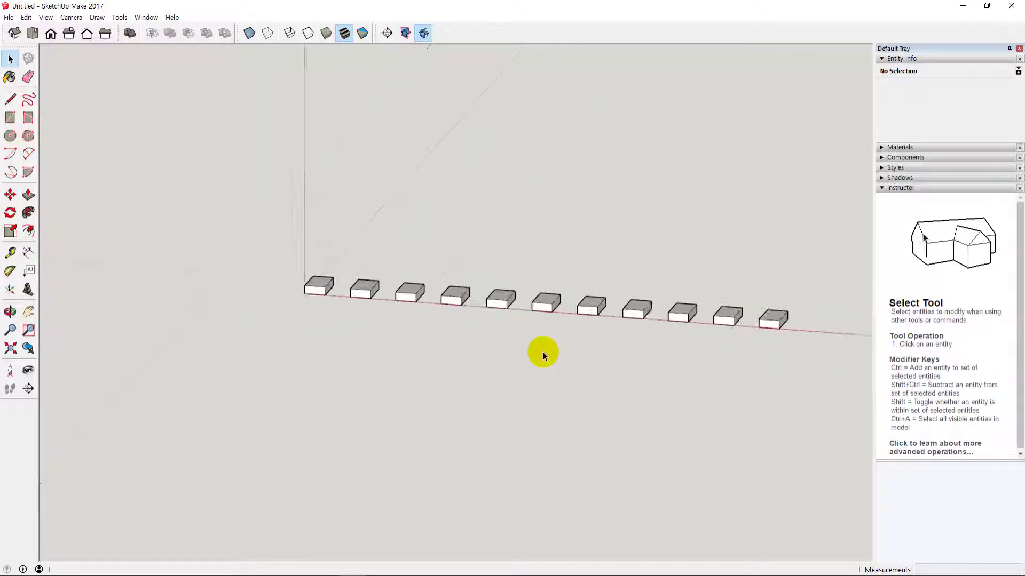
scroll(543, 351, "up", 3)
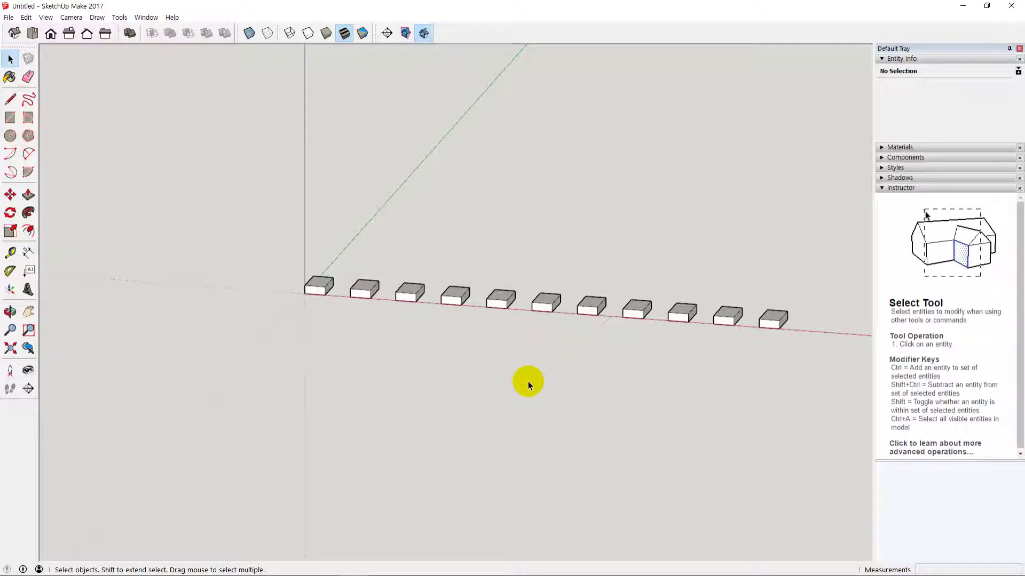
scroll(527, 381, "down", 3)
middle_click_drag(569, 398, 544, 371)
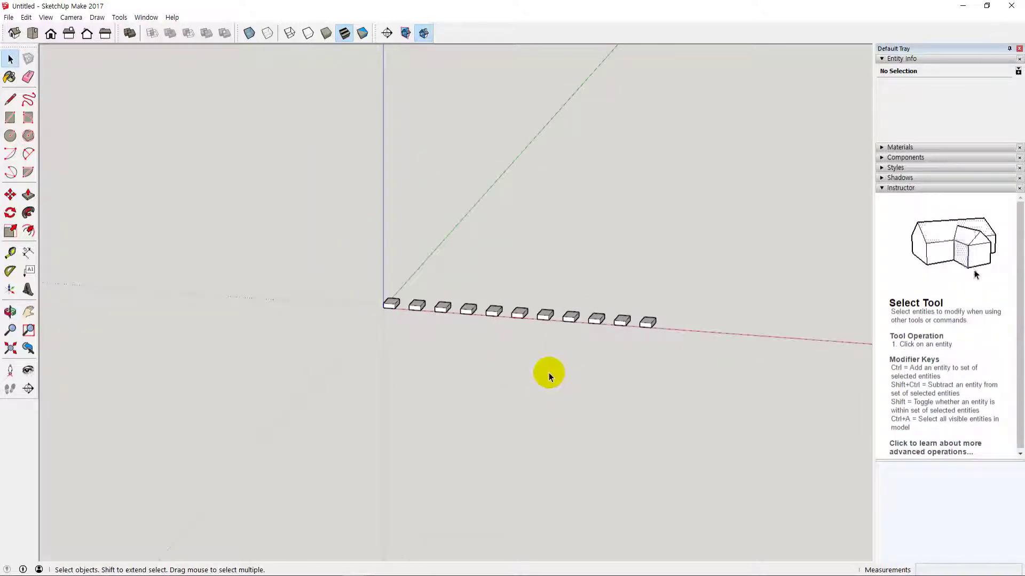
middle_click_drag(571, 383, 583, 347)
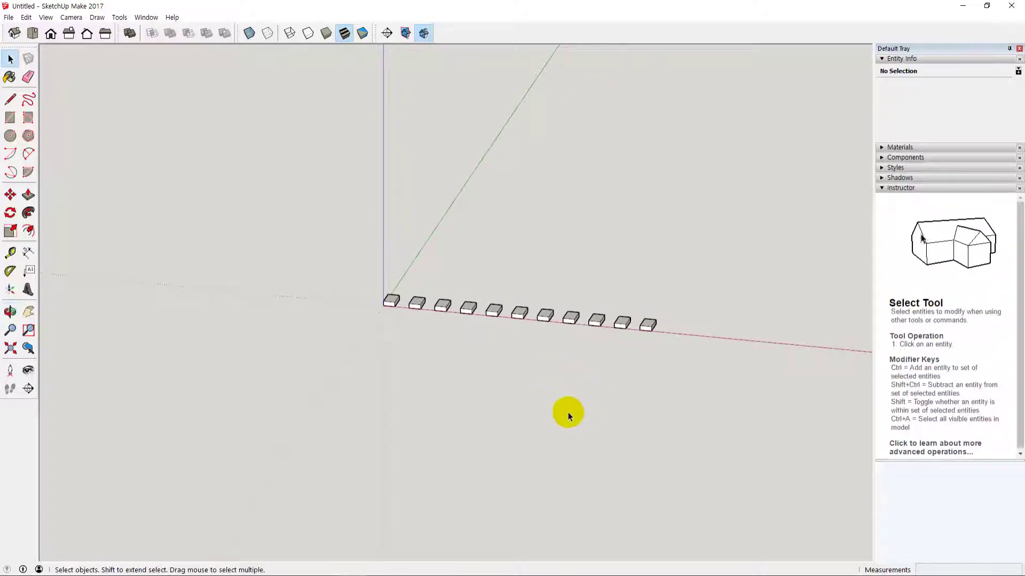
scroll(510, 374, "up", 3)
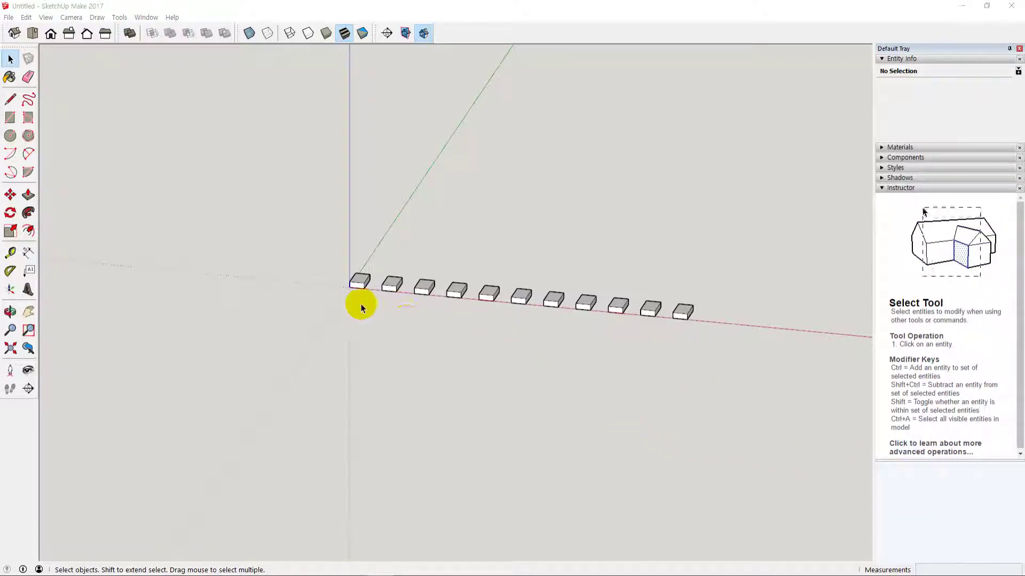
scroll(398, 309, "up", 3)
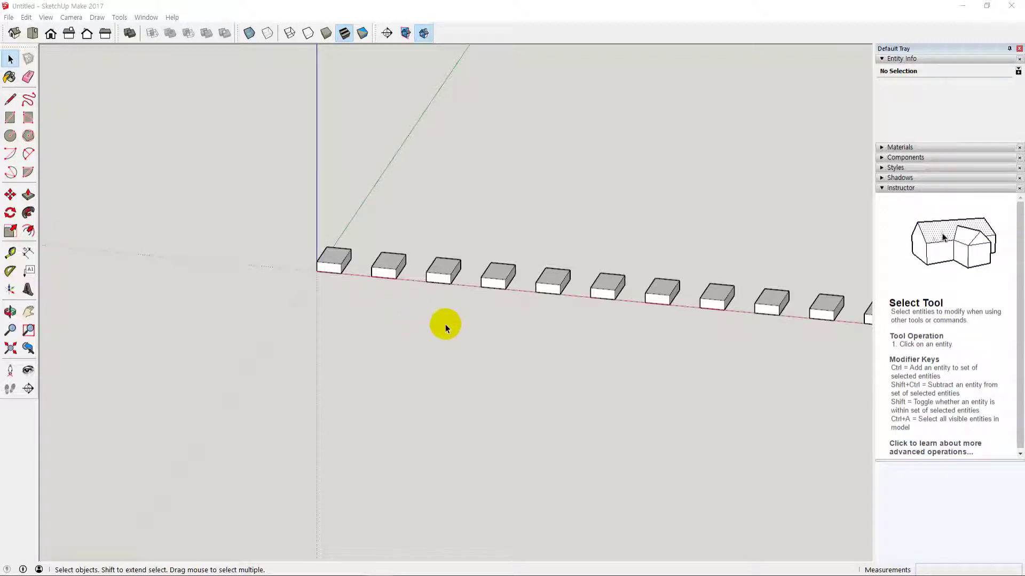
scroll(447, 325, "down", 3)
scroll(430, 329, "up", 3)
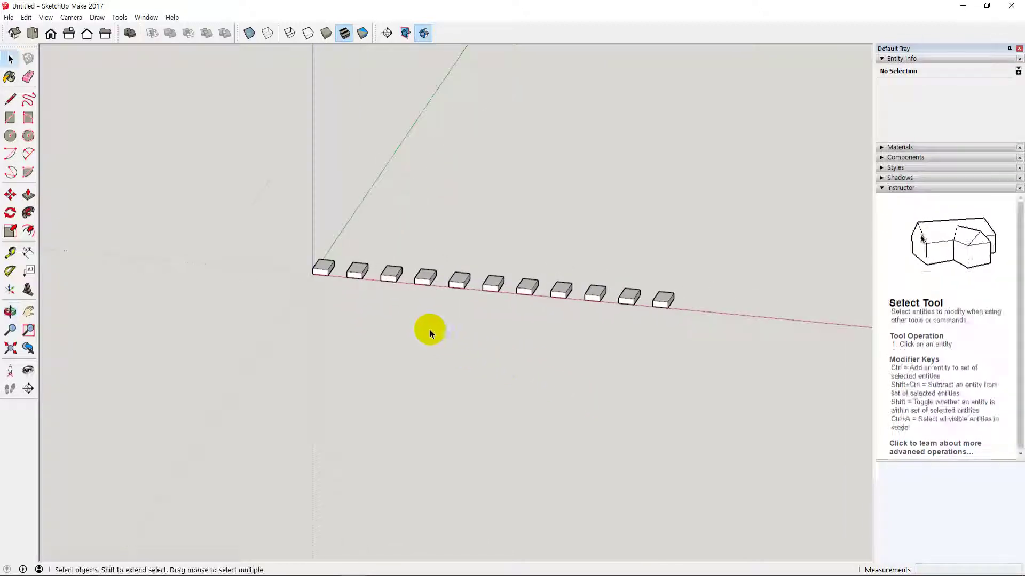
- Delete all ten copies in the row, keeping only the original box at the origin
scroll(324, 261, "down", 2)
left_click_drag(291, 205, 696, 319)
key("Delete")
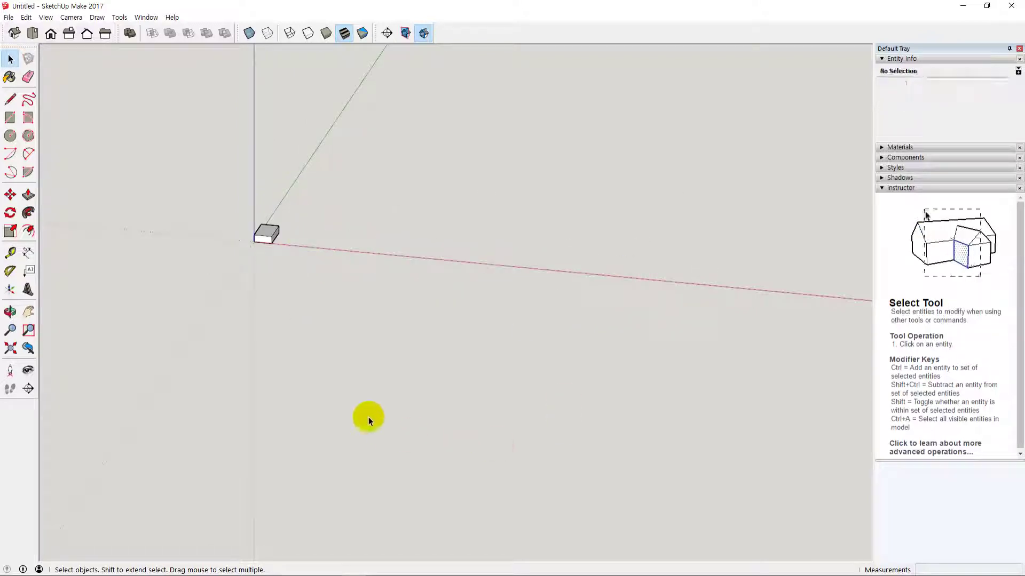
- Select the whole box and place one copy of it a short distance away along the red axis
middle_click_drag(366, 416, 364, 264)
scroll(405, 300, "up", 2)
scroll(405, 300, "up", 1)
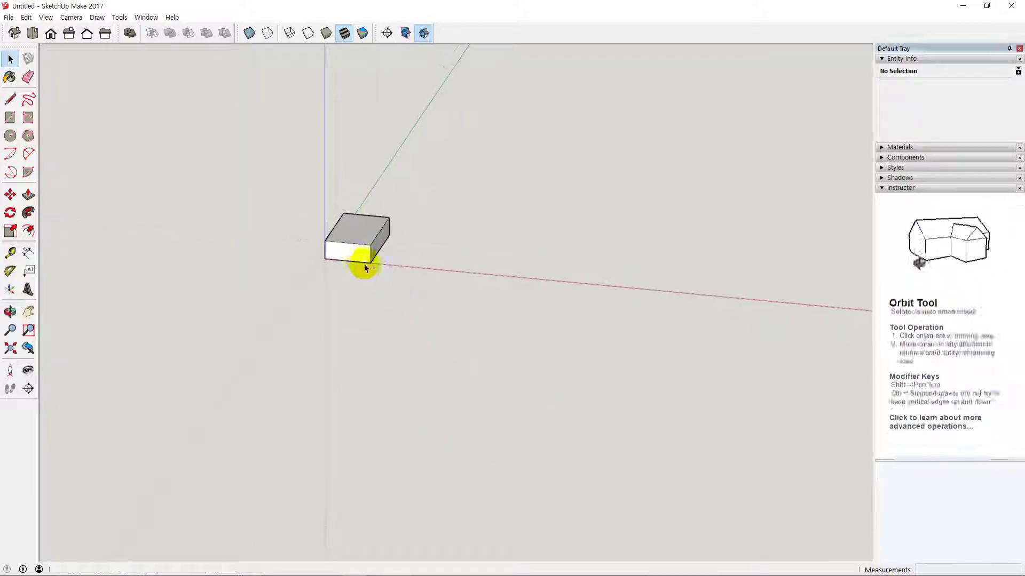
left_click(357, 241)
triple_click(363, 252)
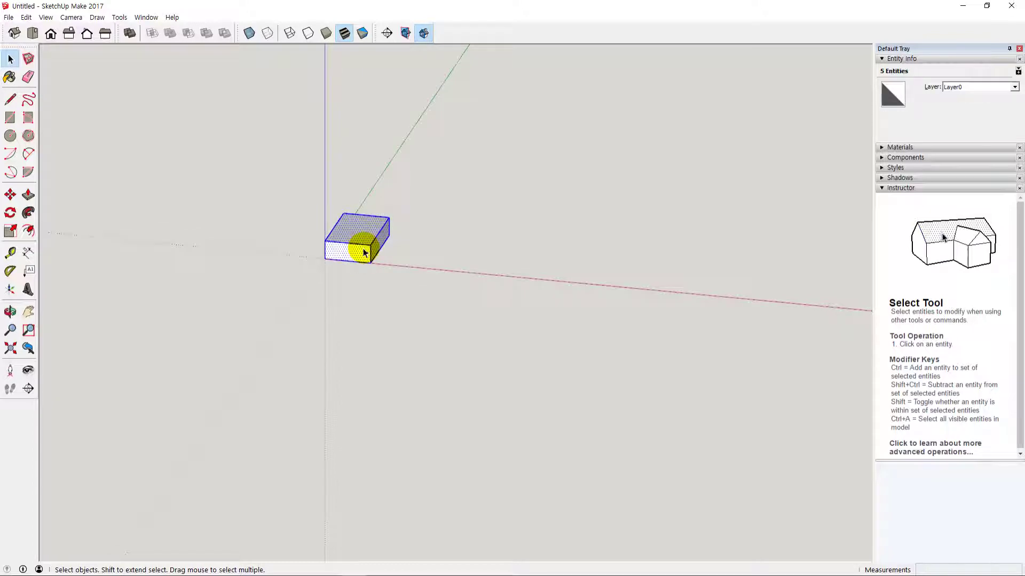
key("m")
left_click(370, 262, "ctrl")
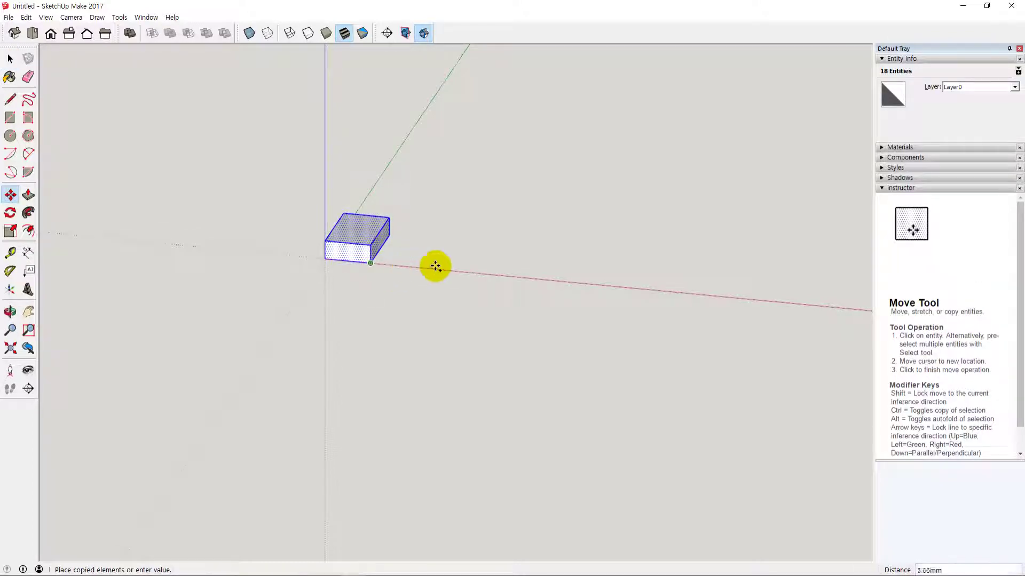
left_click(521, 270)
key("space")
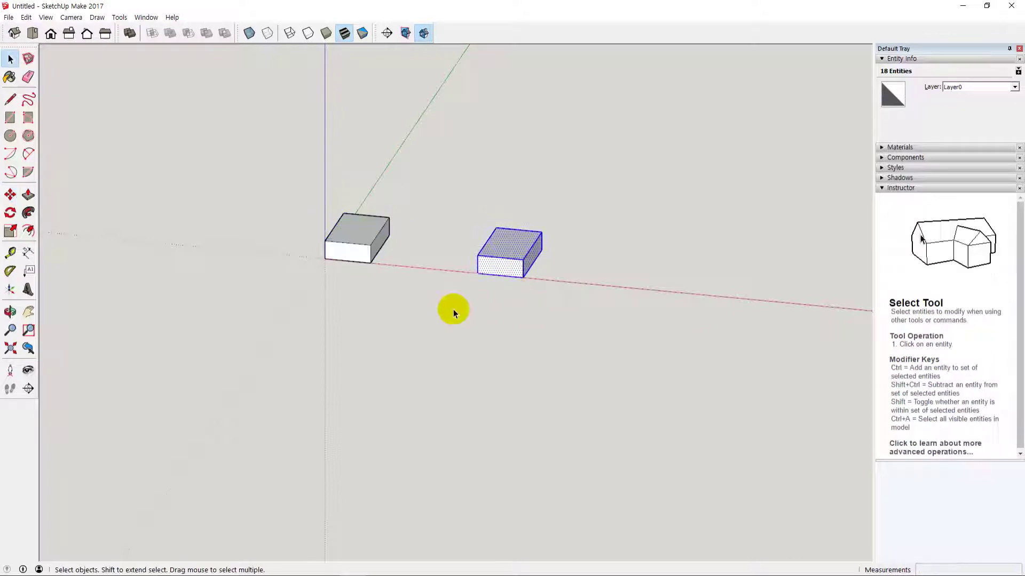
- Push/Pull the top face of the original box upward by about 23 mm
left_click(416, 291)
left_click(366, 238)
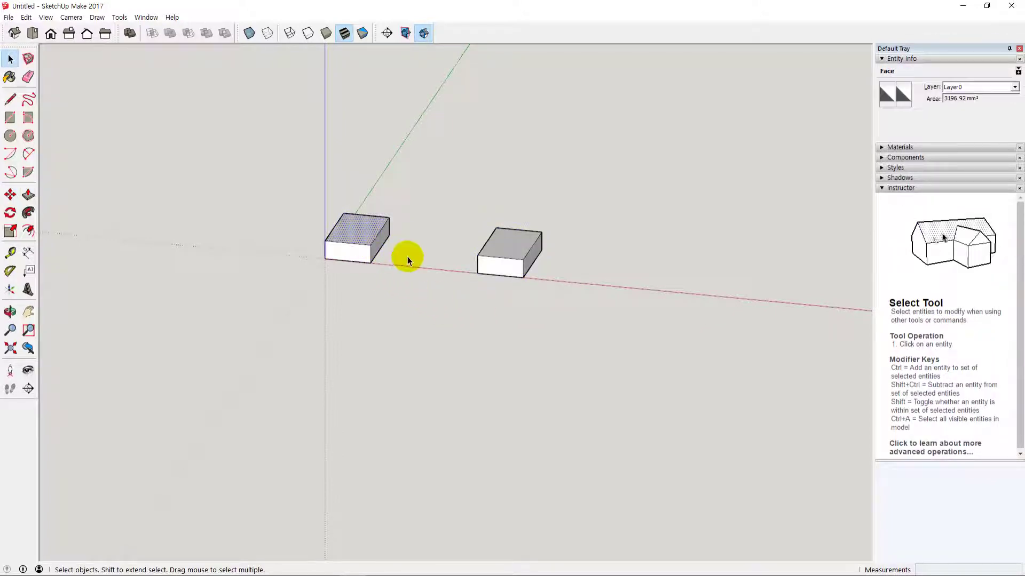
key("p")
left_click(382, 224)
left_click(375, 204)
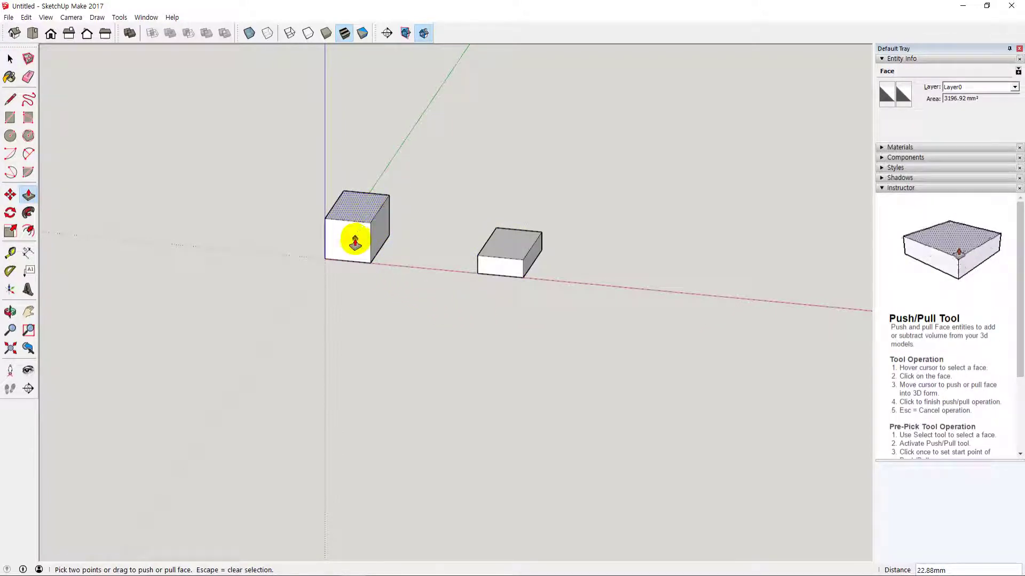
- Push/Pull the front face of the original box outward so the box extends forward past the red axis
key("space")
key("p")
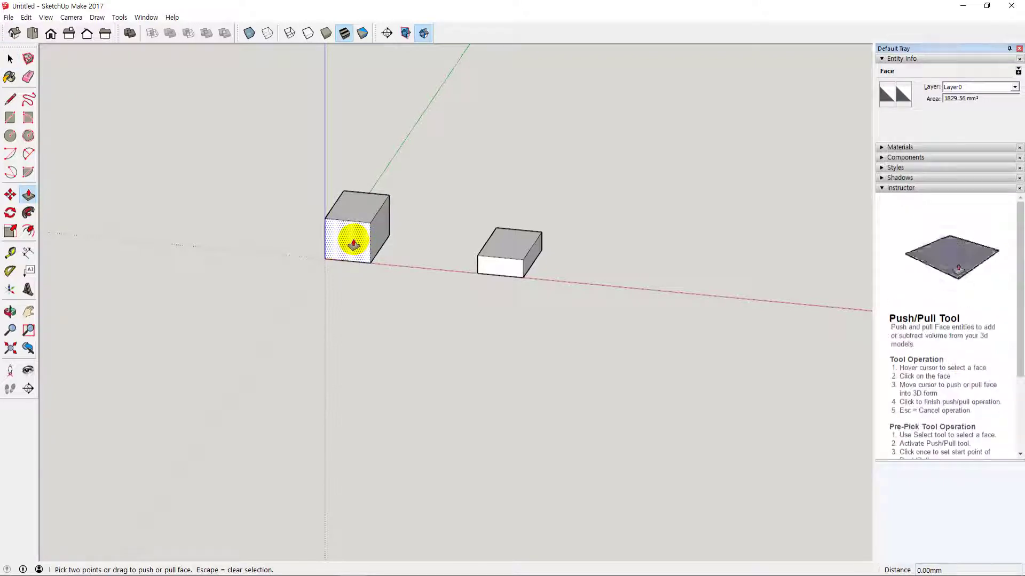
left_click(347, 240)
left_click(332, 269)
key("space")
- Push/Pull the side face of the original box along the red axis toward the copy, leaving a gap, and clear the selection
left_click(361, 257)
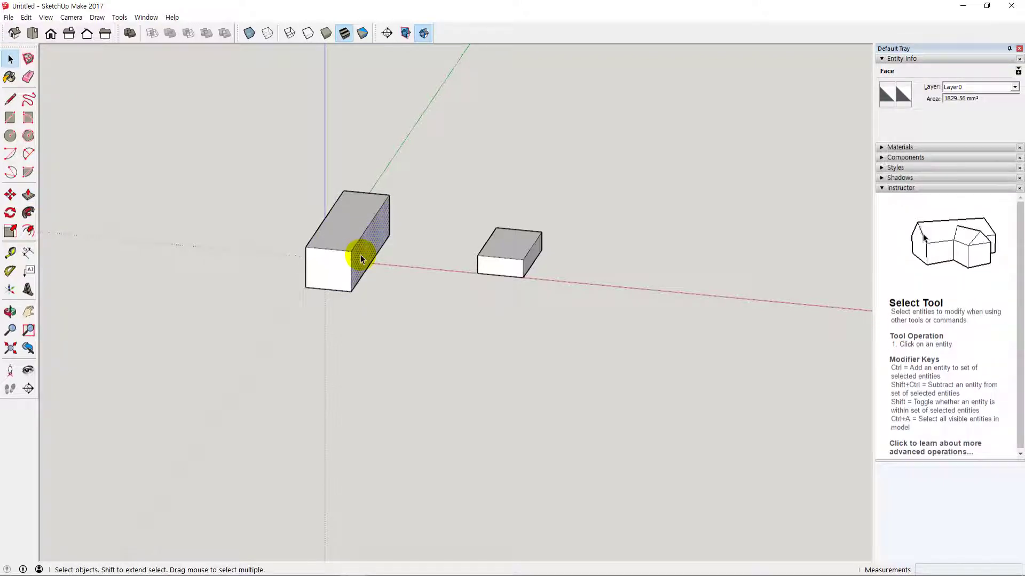
key("p")
left_click(360, 259)
left_click(443, 282)
key("space")
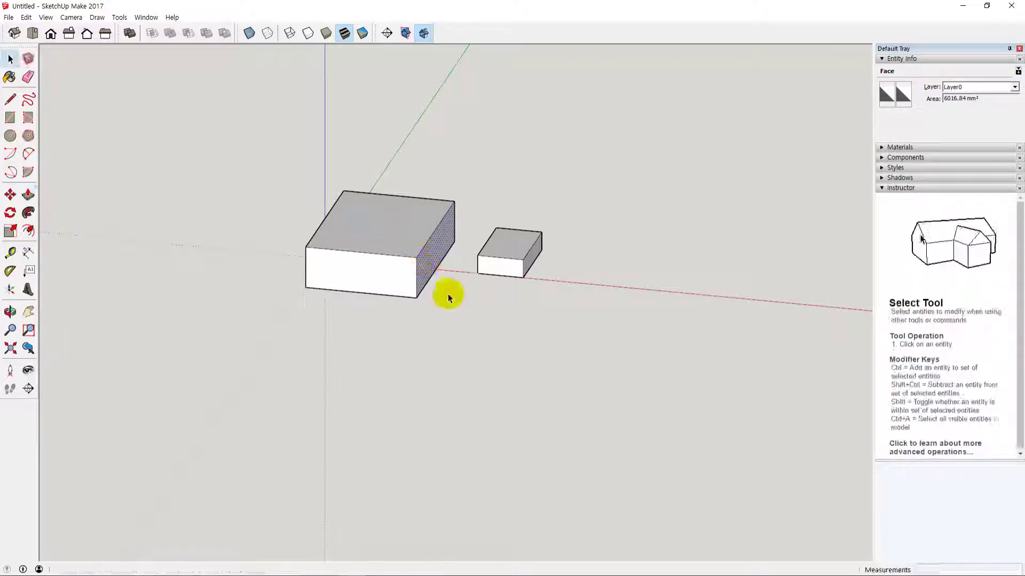
middle_click_drag(470, 347, 491, 325)
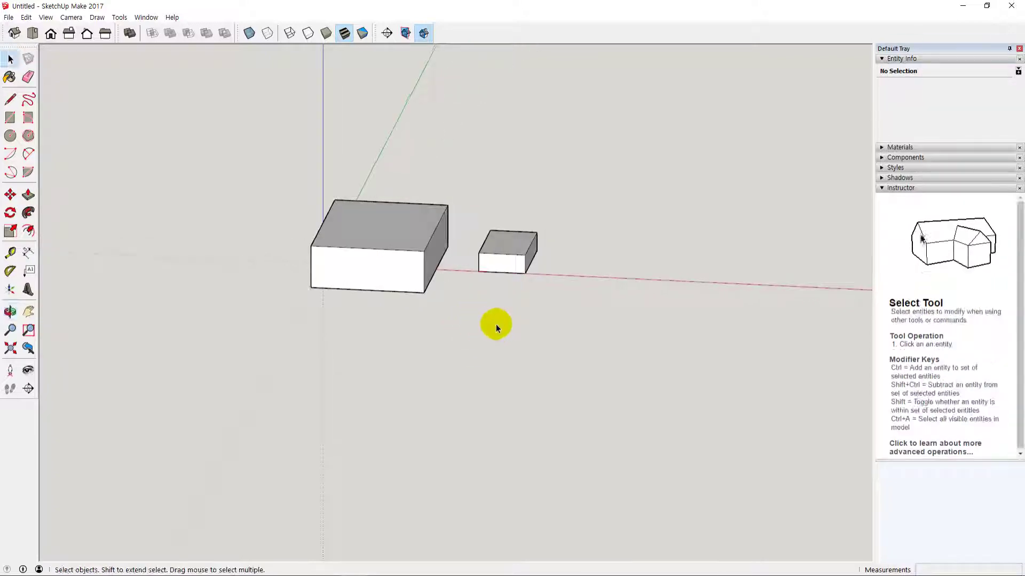
- Move the whole small box onto the large box, aligning its front bottom corner with the large box's front top corner
triple_click(490, 248)
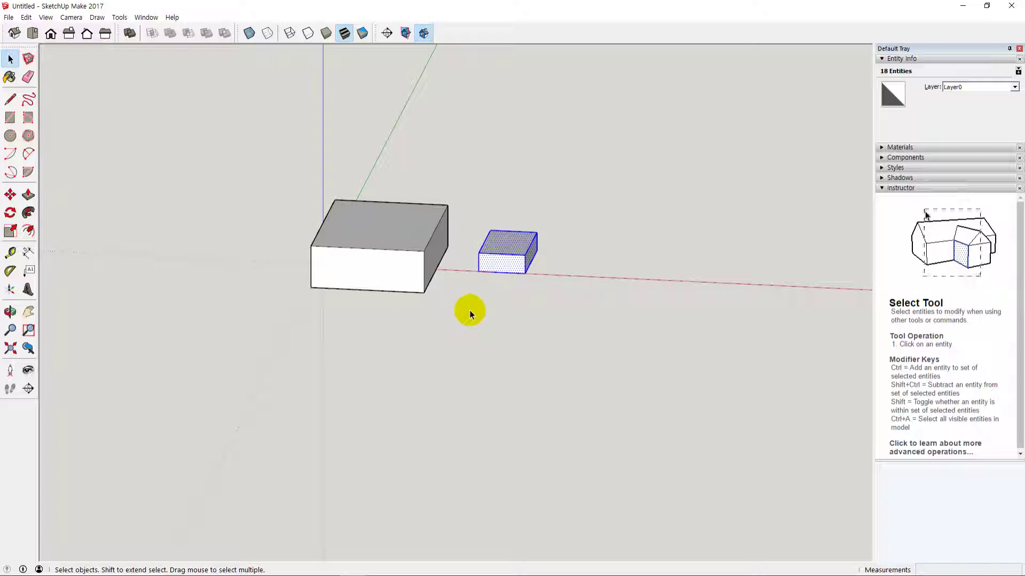
key("m")
left_click(476, 274)
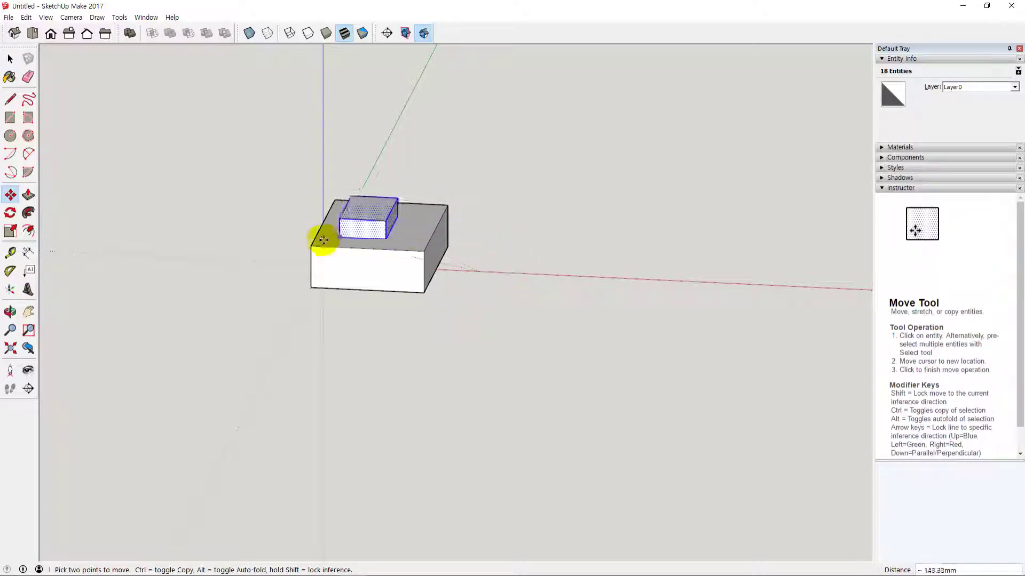
left_click(310, 244)
key("space")
left_click(345, 368)
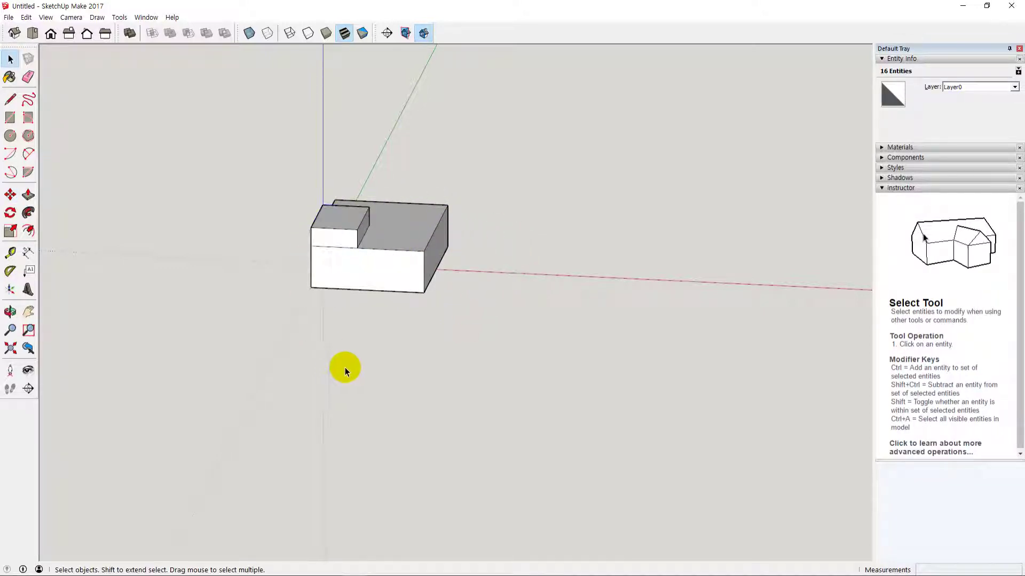
middle_click_drag(345, 367, 423, 394)
scroll(331, 380, "up", 3)
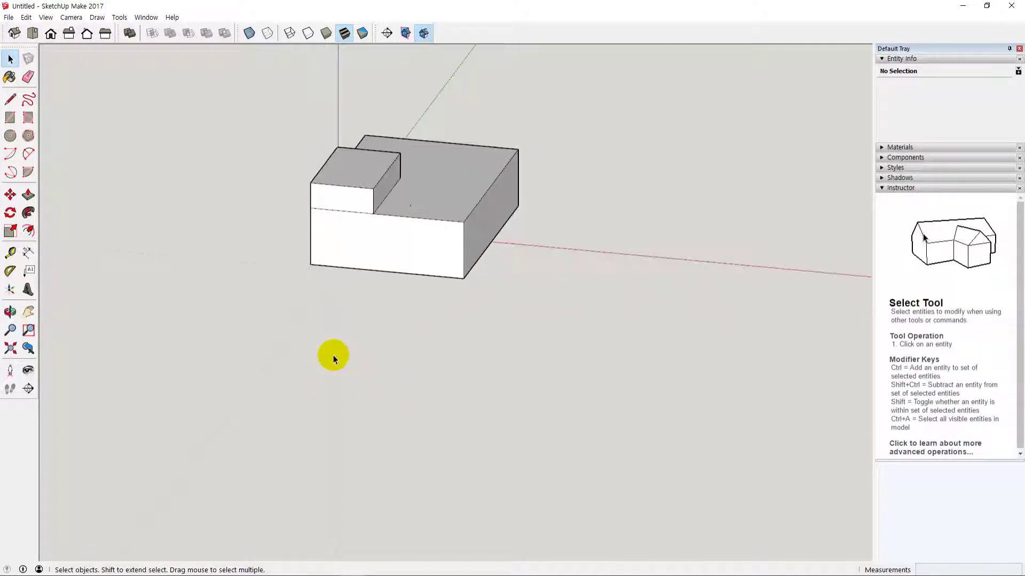
middle_click_drag(347, 336, 327, 329)
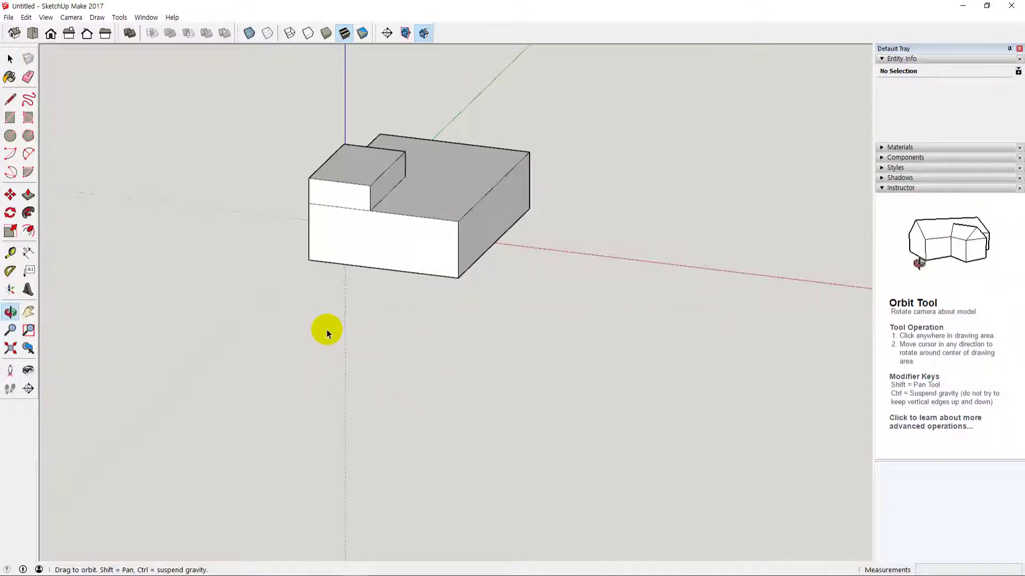
- Select all connected geometry of the stacked boxes and the large box's top face alone to check whether they have merged
left_click(438, 214)
triple_click(438, 212)
key("Escape")
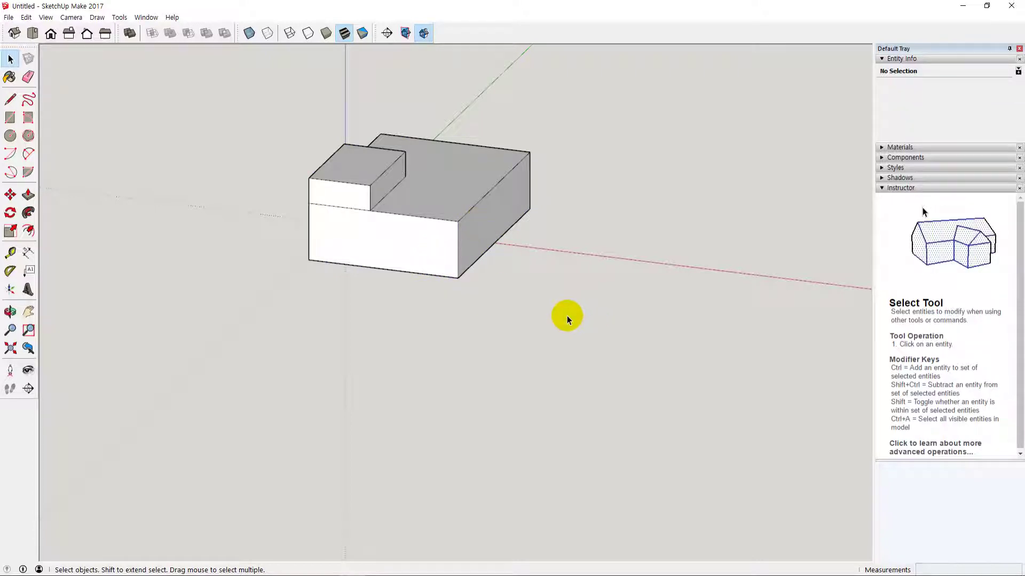
triple_click(450, 182)
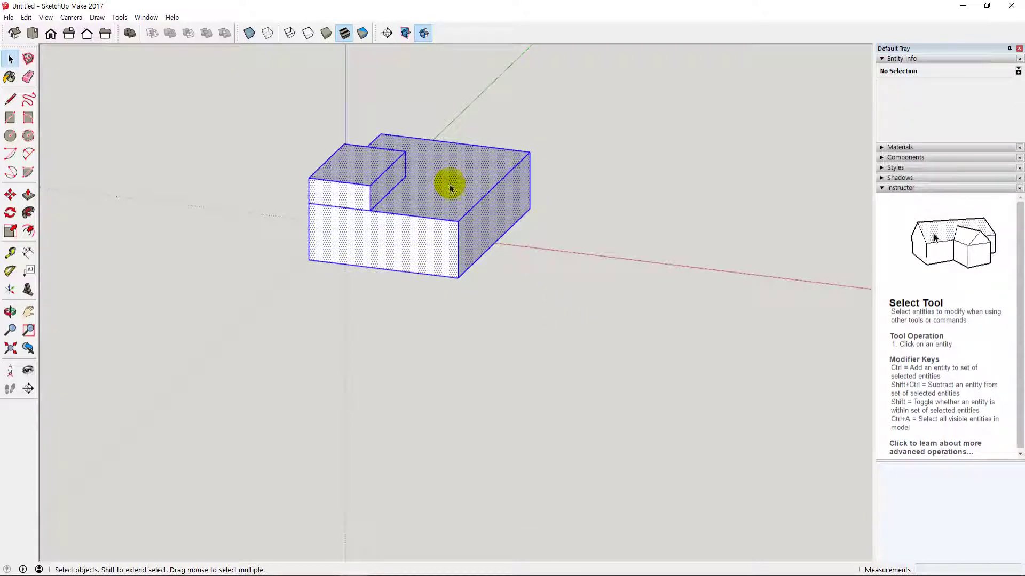
left_click(451, 307)
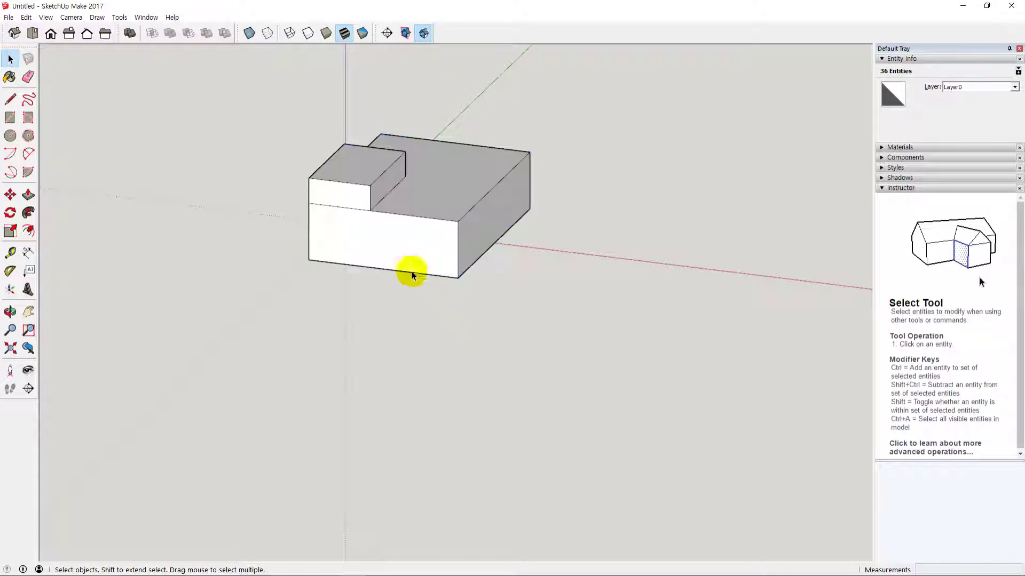
left_click(426, 201)
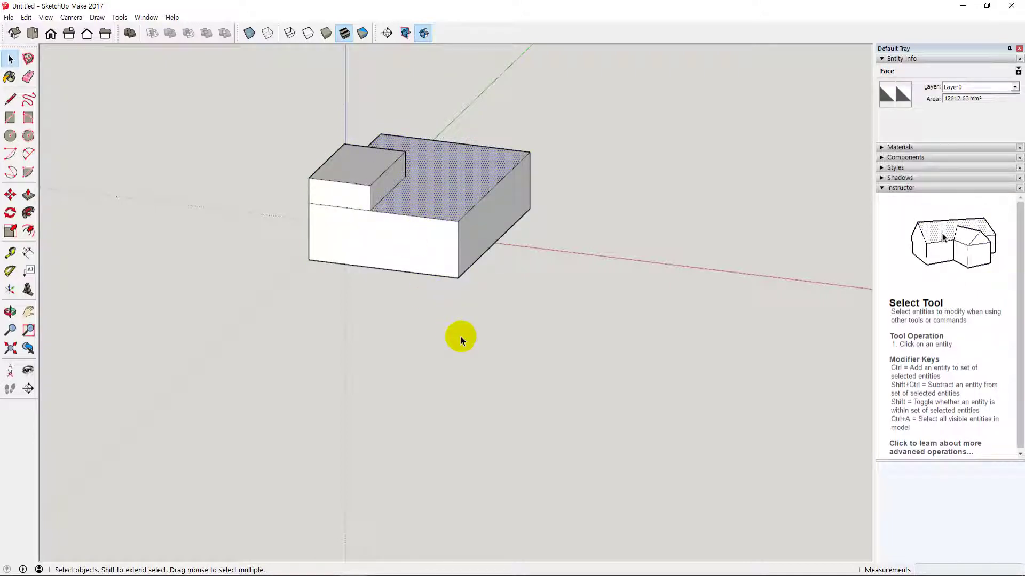
left_click(462, 335)
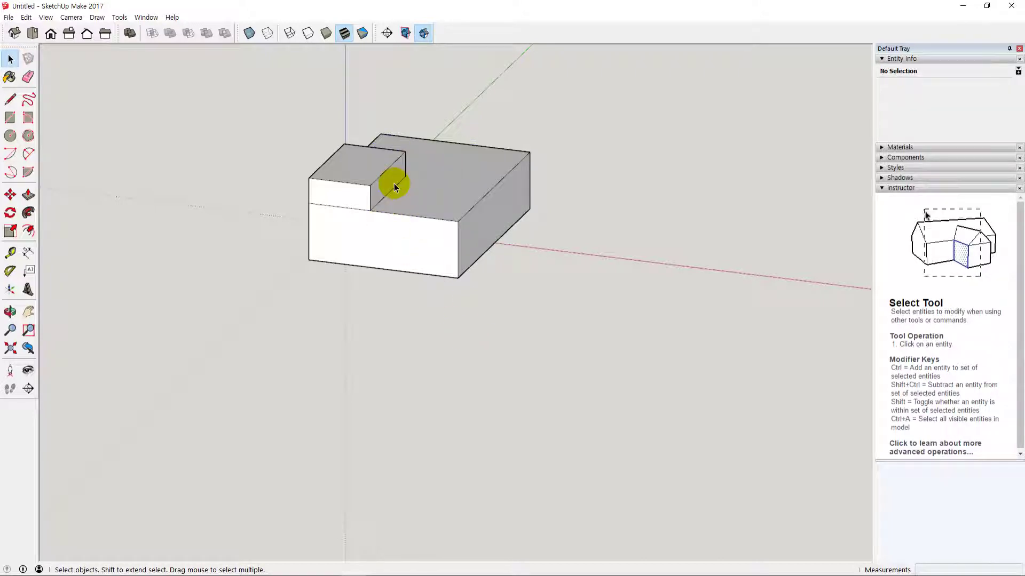
- Push/Pull the small box's side face inward about 11 mm, and the large box's exposed top face down about 23 mm
key("p")
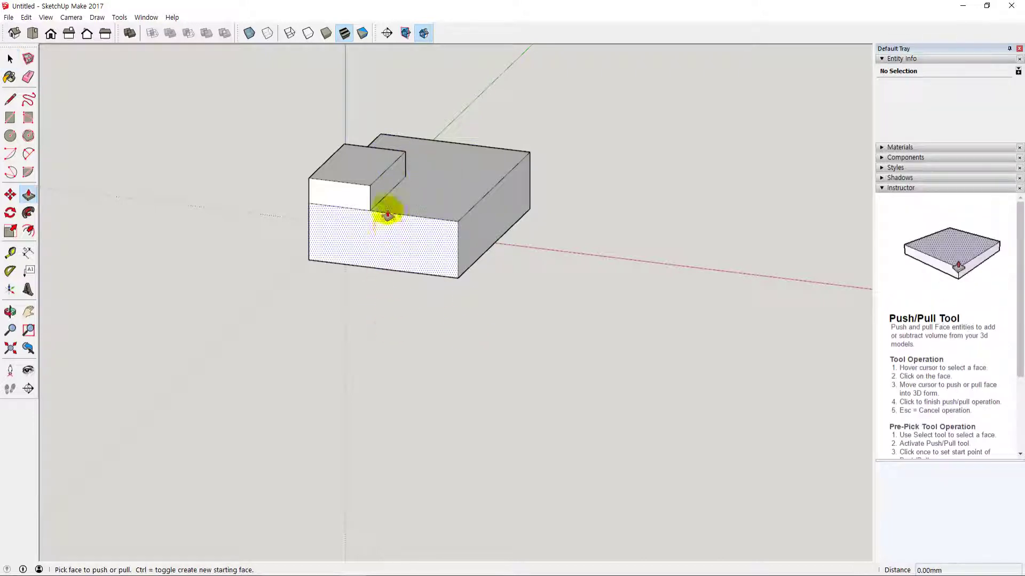
left_click(389, 184)
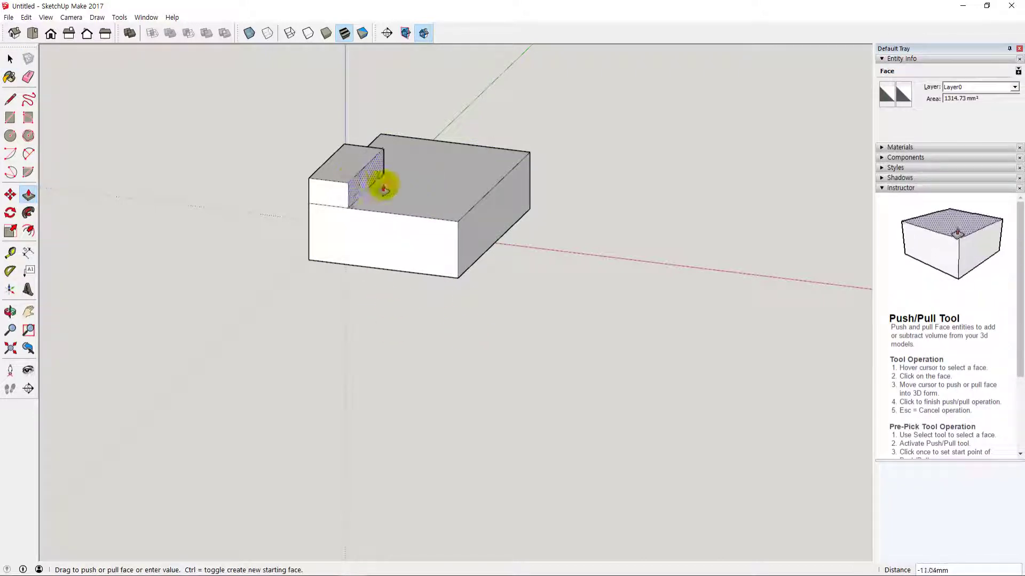
left_click(382, 185)
left_click(423, 199)
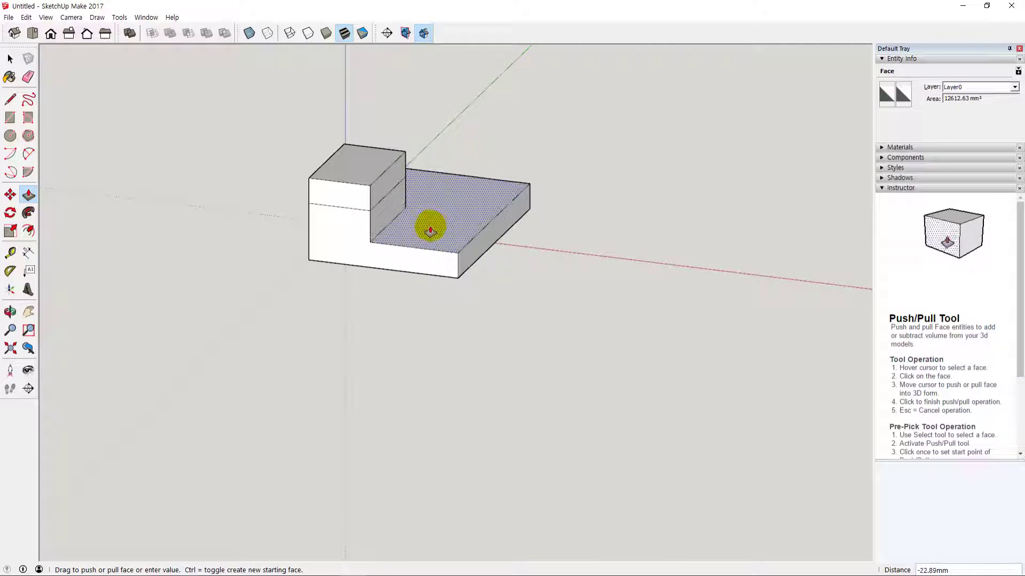
left_click(437, 229)
key("space")
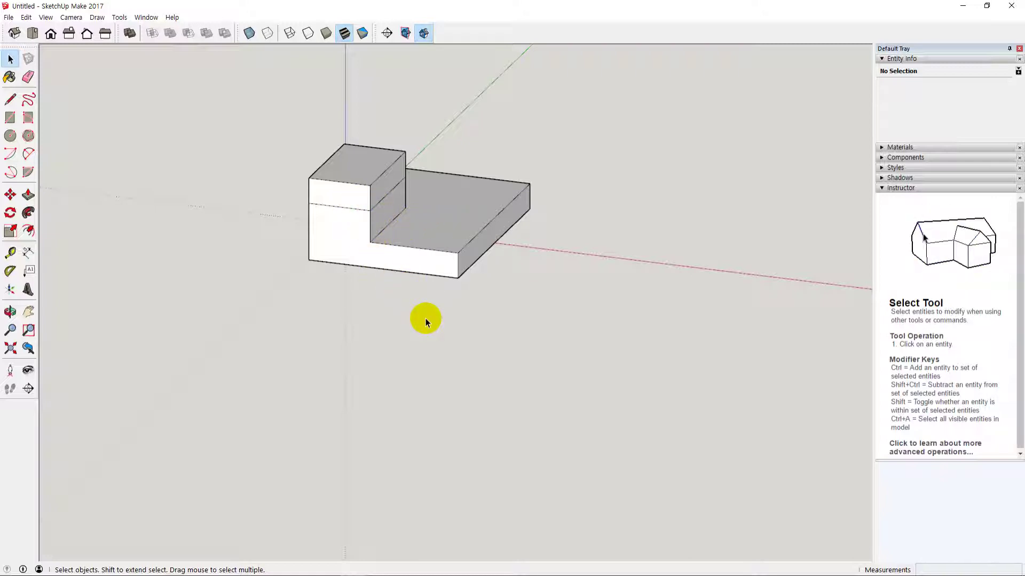
- Undo the Push/Pull edit and the move of the small box onto the large one, and clear the selection
key("ctrl+z")
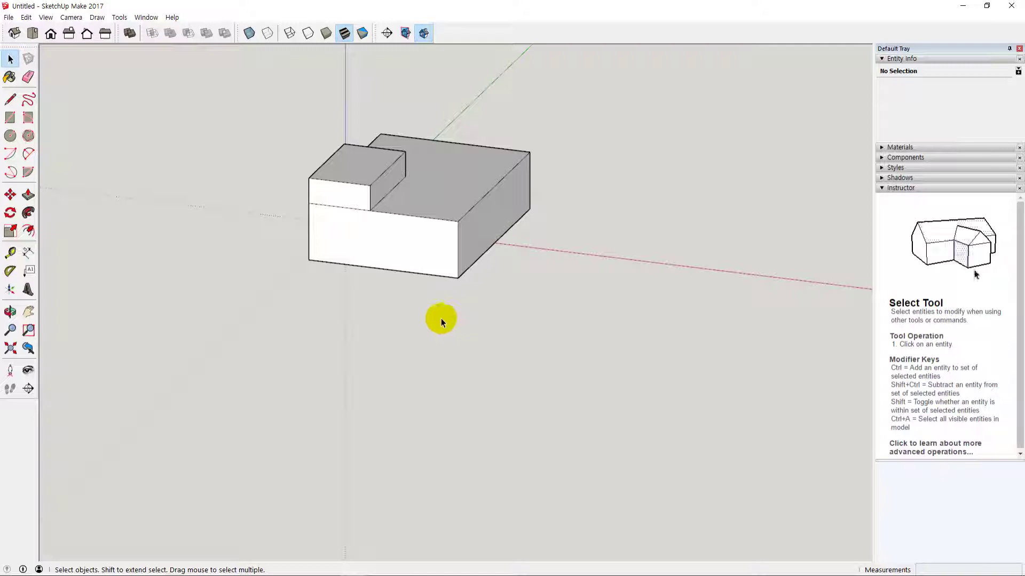
key("ctrl+z")
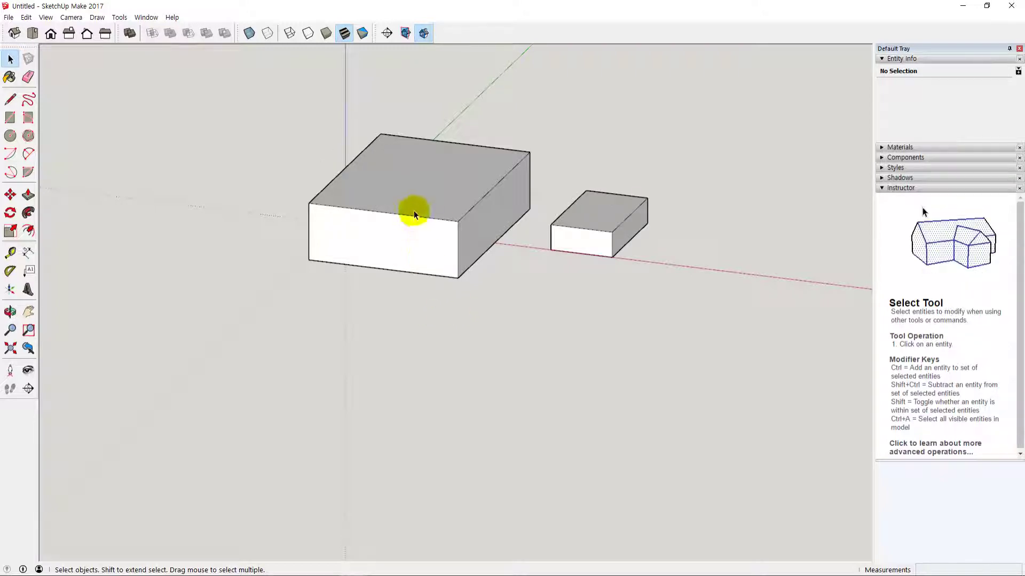
left_click(459, 219)
left_click(550, 237)
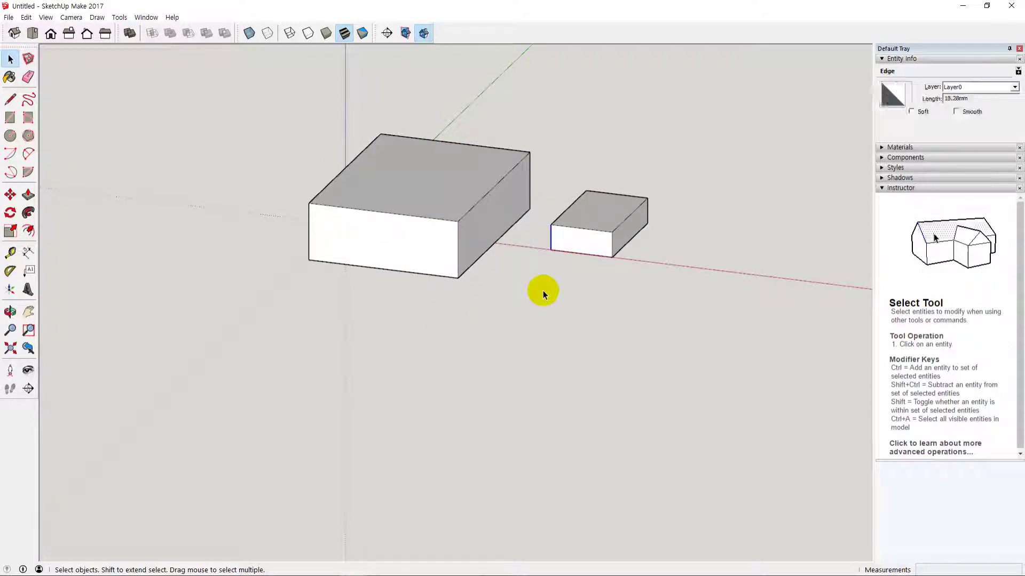
left_click(530, 320)
- Select the whole large box, make it a group, and clear the selection
middle_click_drag(530, 321, 526, 339)
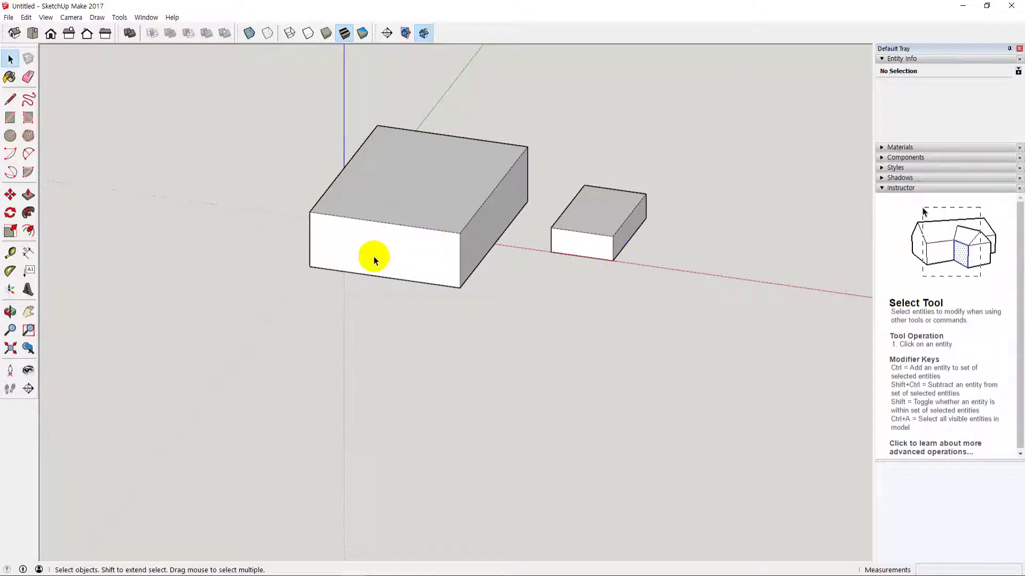
middle_click_drag(528, 318, 576, 232)
middle_click_drag(645, 316, 417, 246)
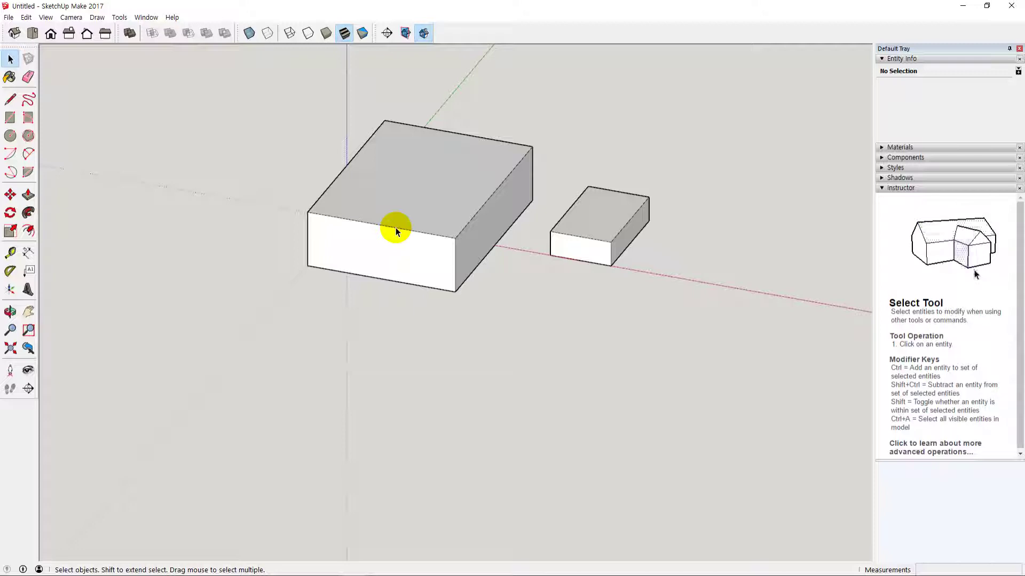
triple_click(435, 208)
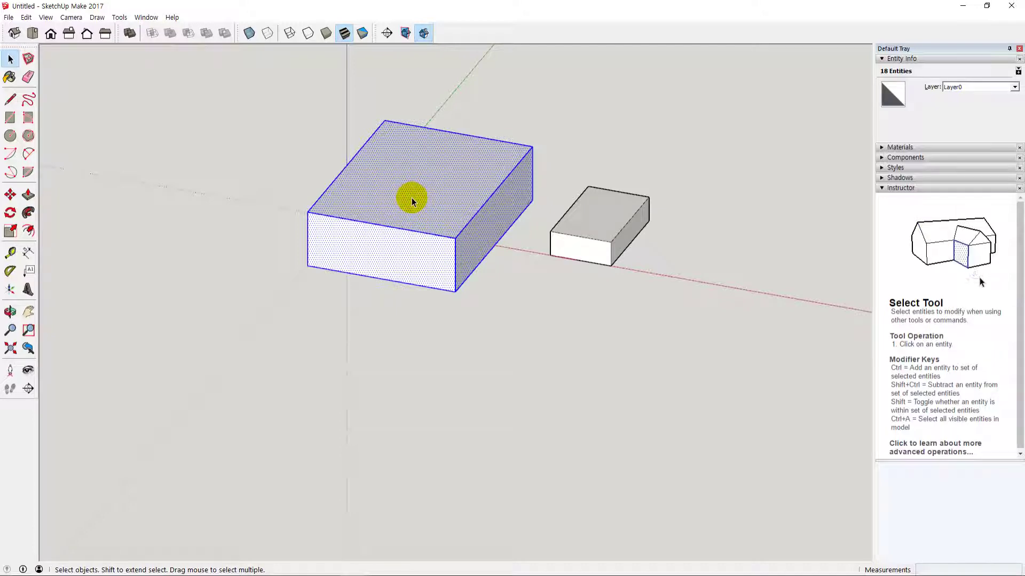
right_click(411, 199)
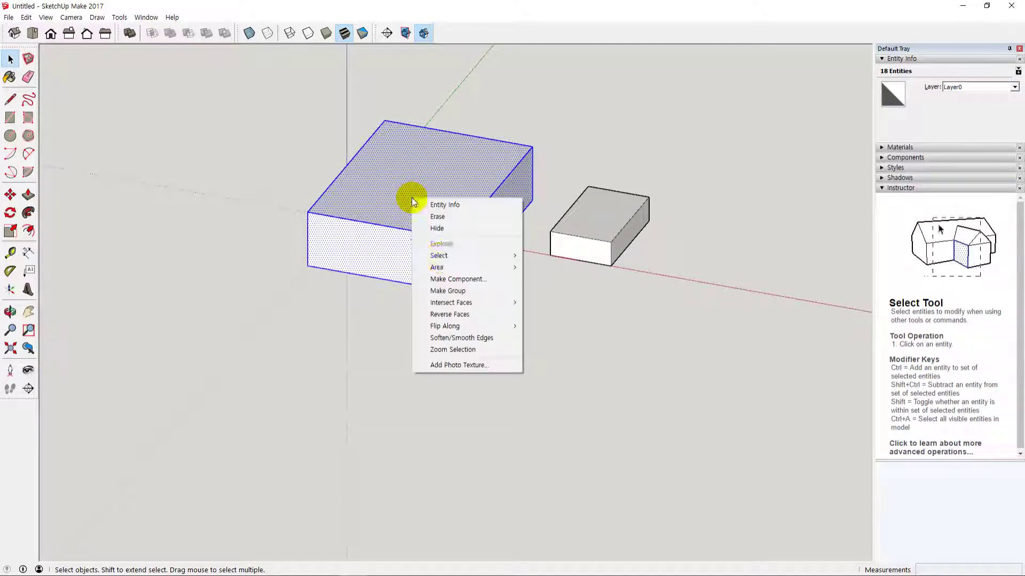
left_click(459, 294)
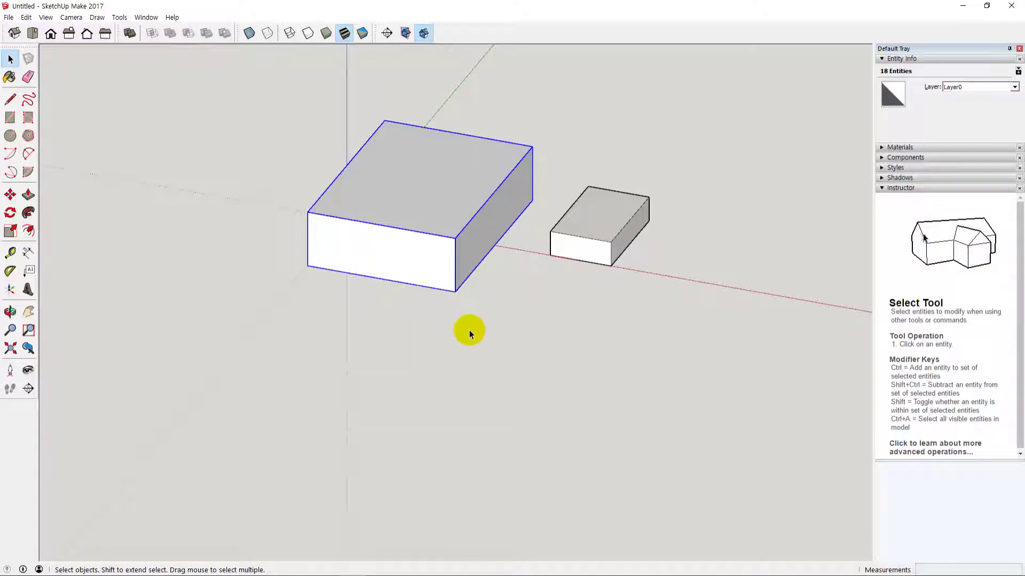
left_click(433, 261)
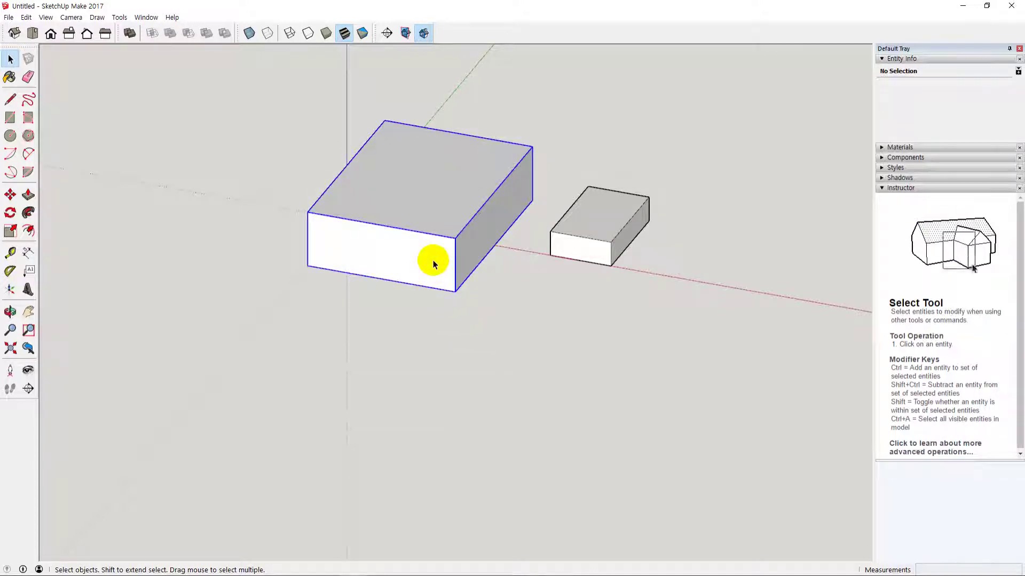
left_click(569, 344)
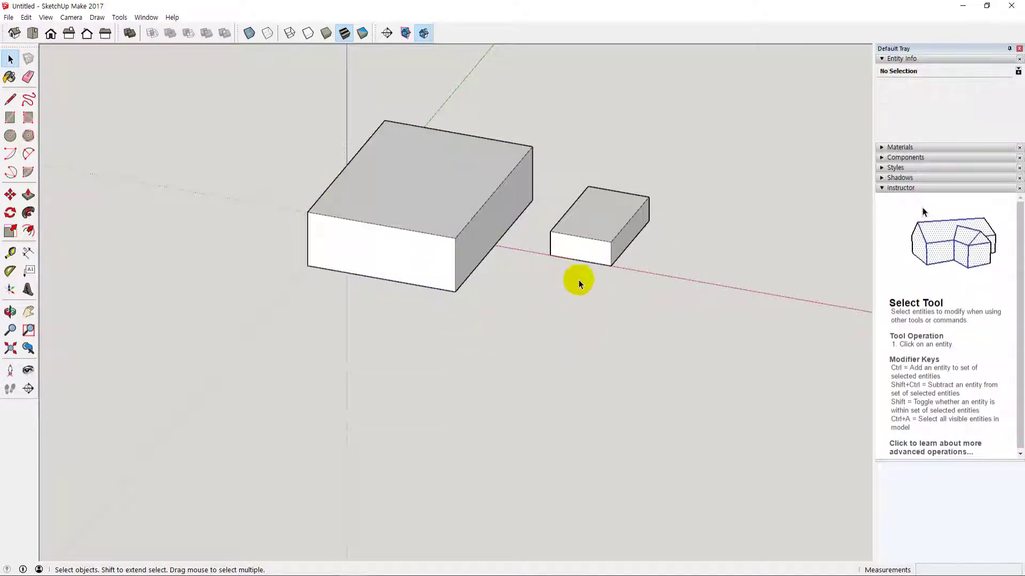
- Select individual faces and edges of the small ungrouped box to examine how its geometry is selected separately
middle_click_drag(580, 334, 584, 279)
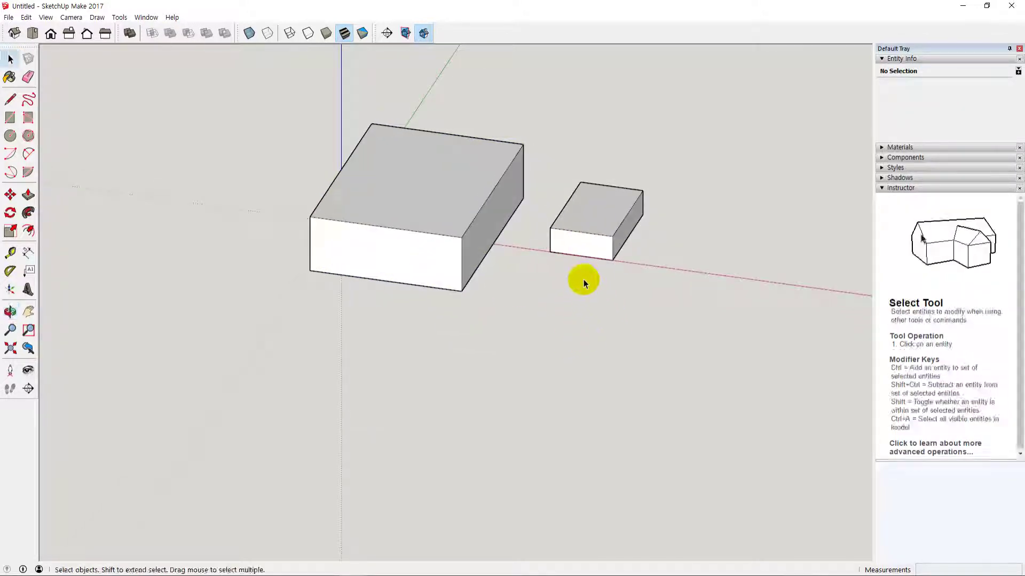
left_click(605, 215)
left_click(579, 245)
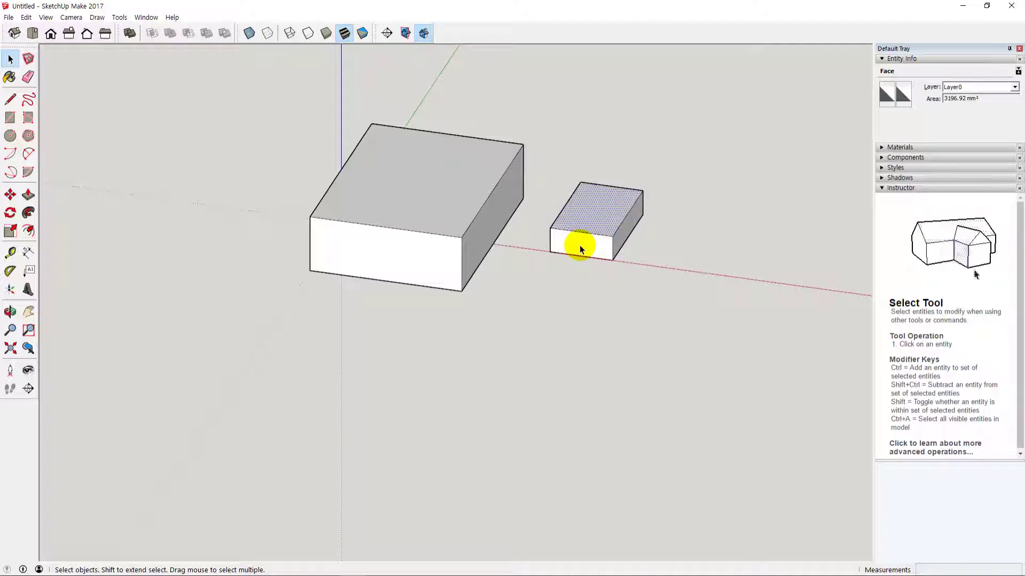
left_click(595, 215)
middle_click_drag(578, 298, 584, 213)
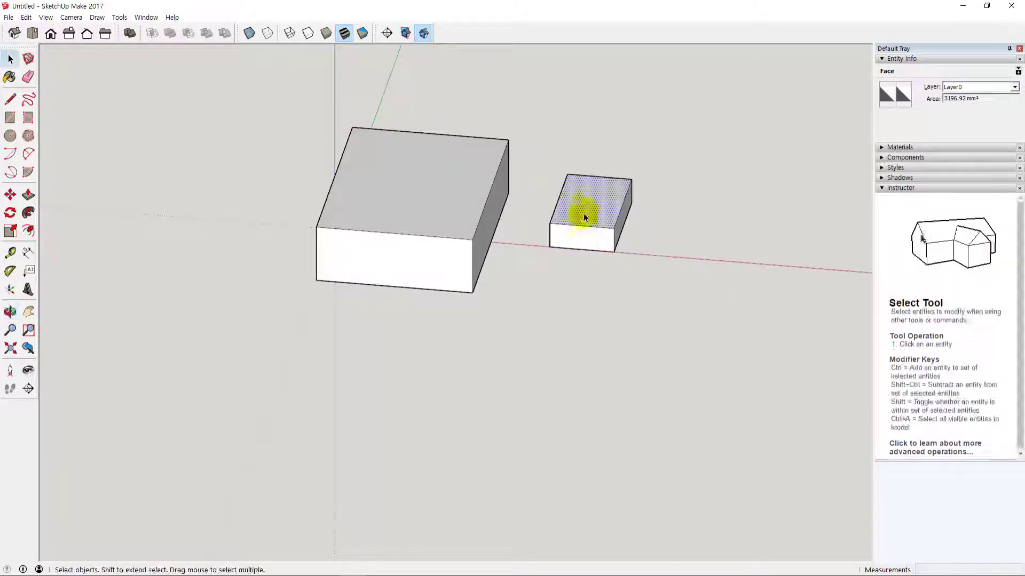
left_click(583, 231)
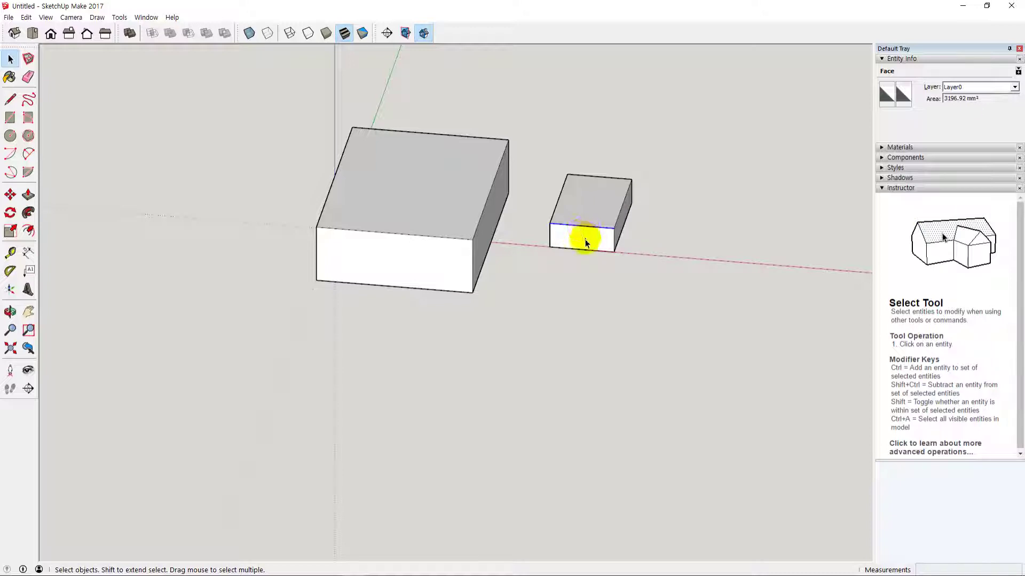
left_click(587, 226)
left_click(619, 224)
middle_click_drag(666, 312, 540, 359)
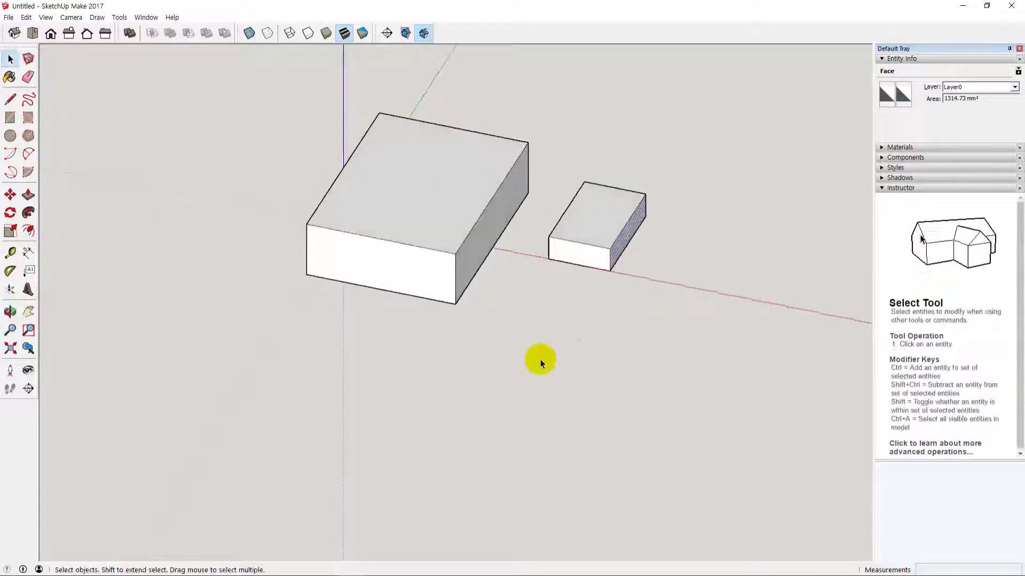
- Compare the entity information of the large group with that of the small box's top face and front edge
left_click(419, 208)
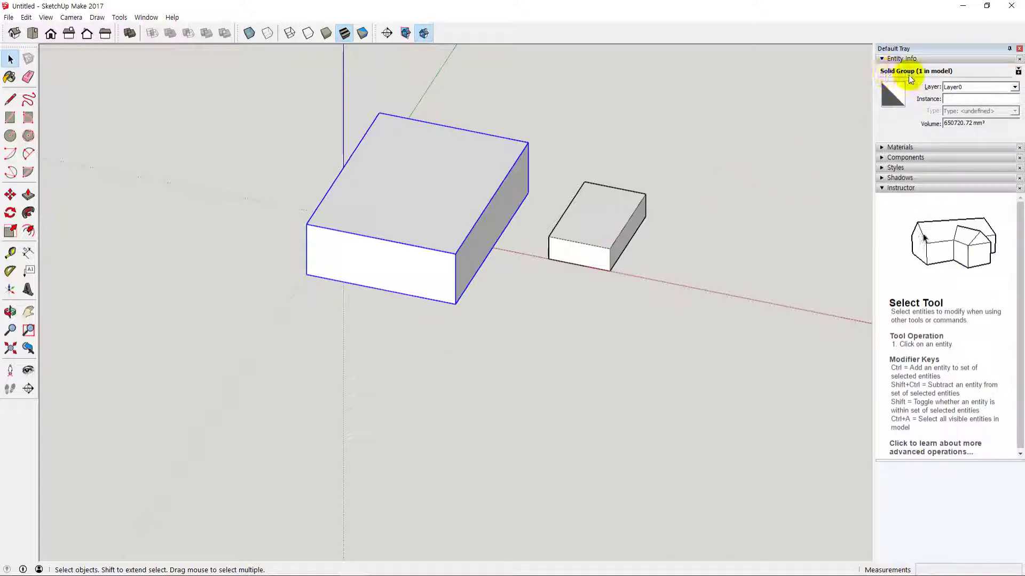
left_click(593, 213)
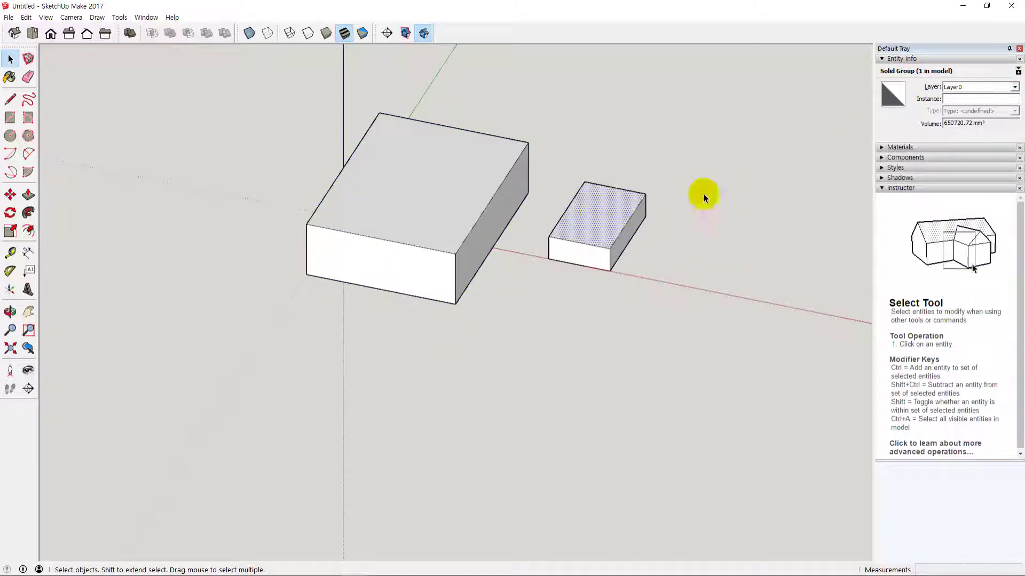
left_click(588, 244)
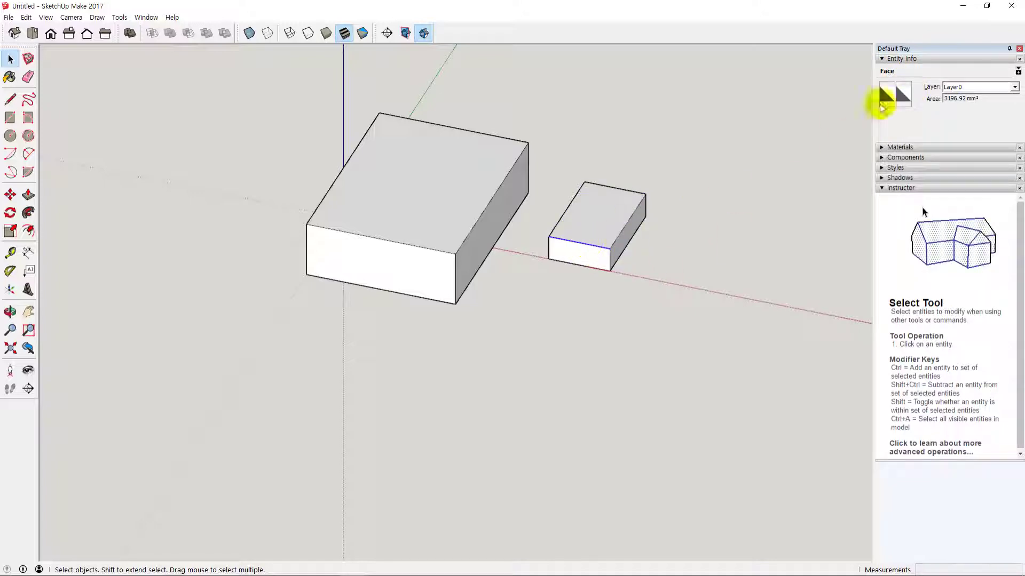
left_click(746, 223)
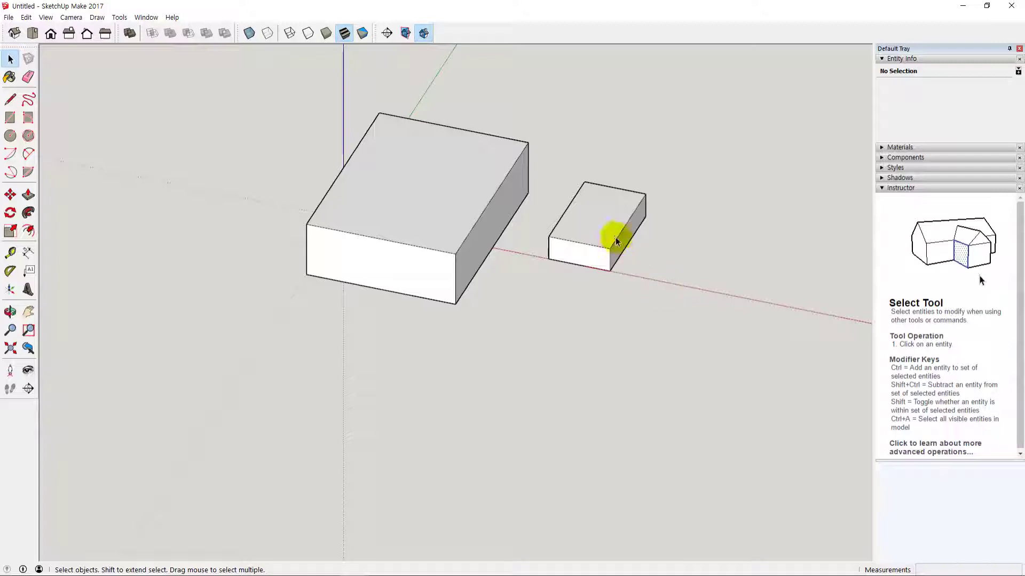
- Select all of the small box's geometry and make it a group
left_click(599, 218)
triple_click(561, 222)
middle_click_drag(667, 312, 653, 296)
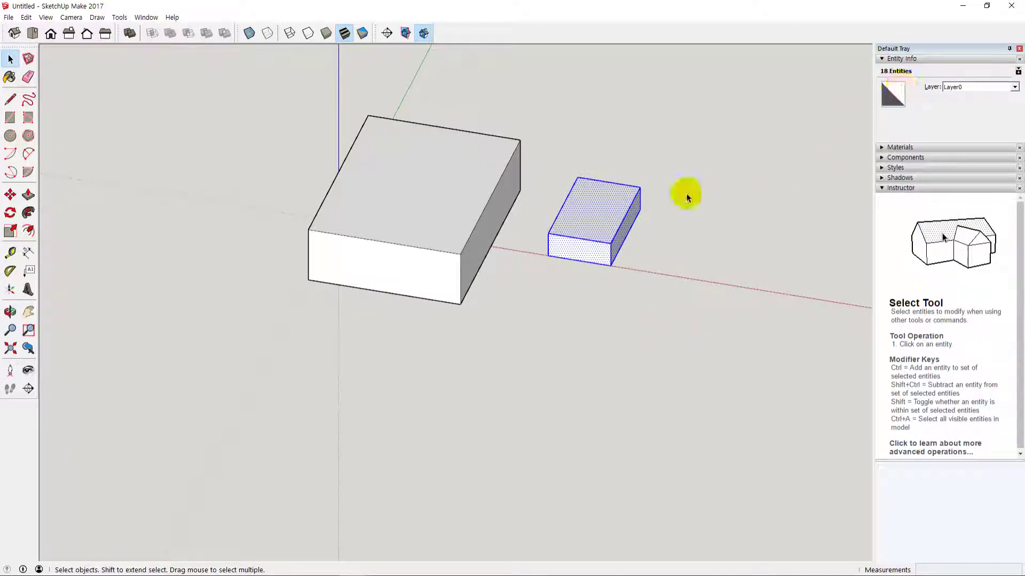
right_click(615, 208)
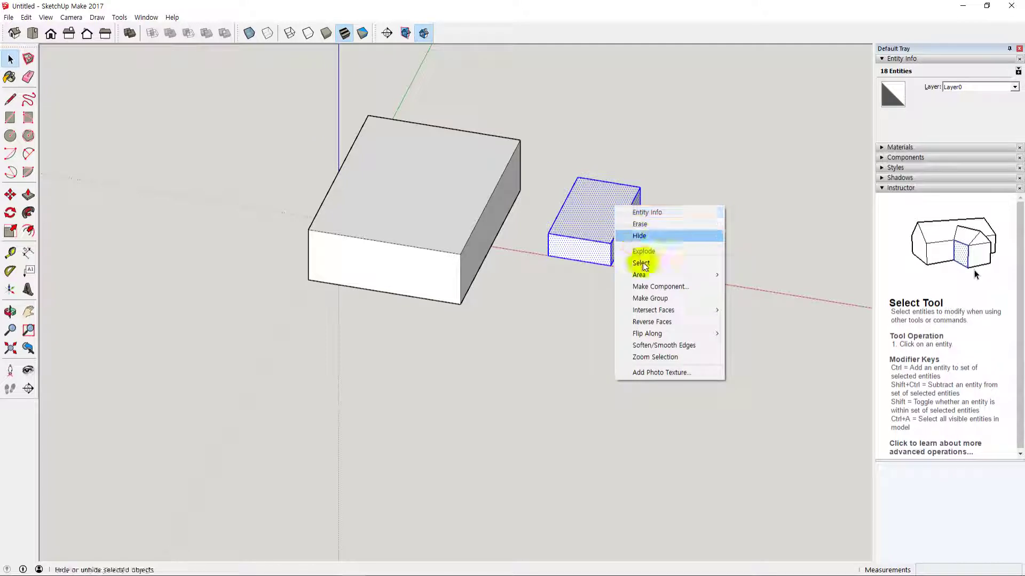
left_click(650, 298)
left_click(613, 229)
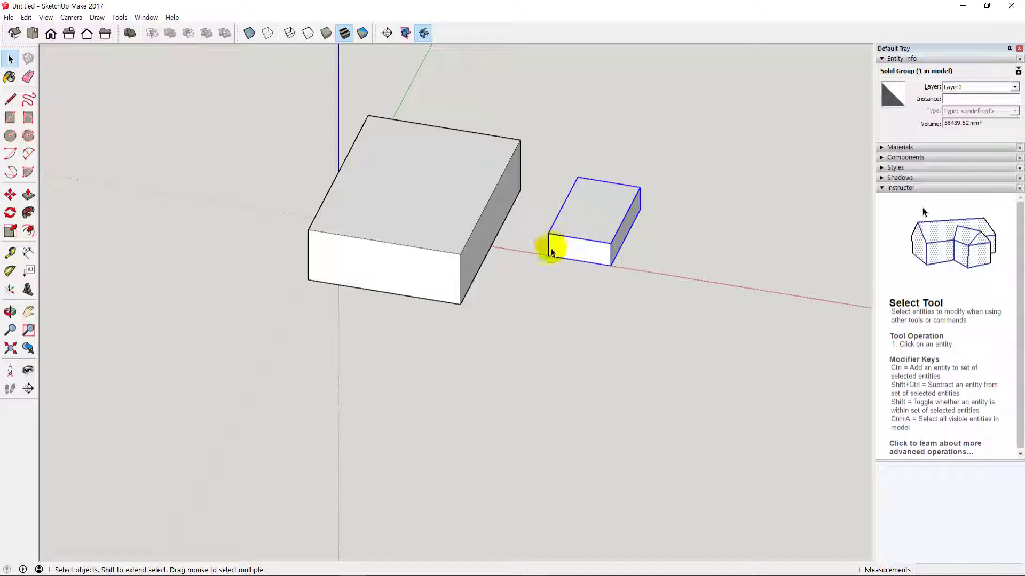
- Return the small box to ungrouped geometry and compare selecting the large group with selecting the small box's front edge
right_click(613, 232)
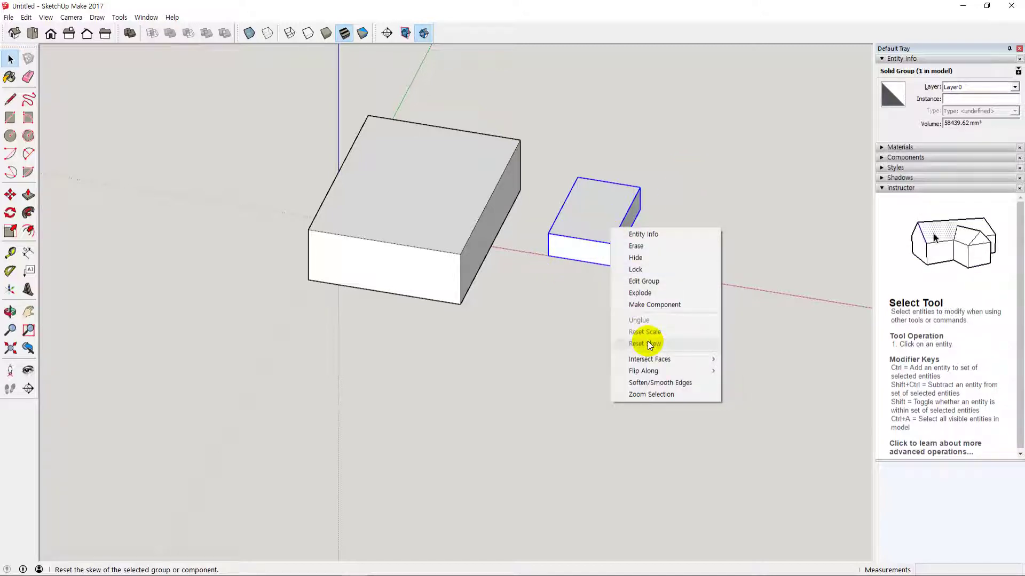
key("Escape")
left_click(664, 304)
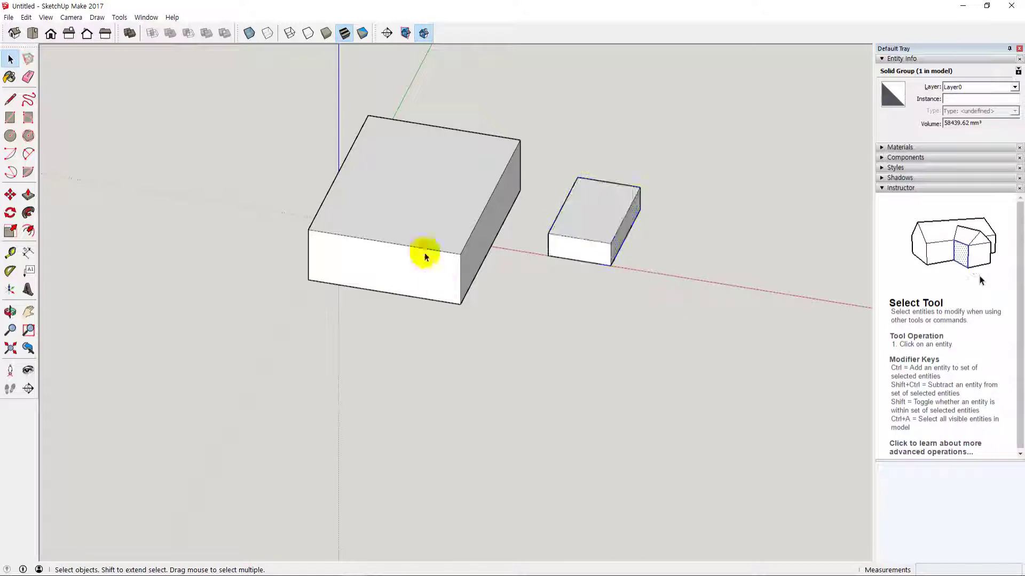
left_click(453, 275)
left_click(591, 242)
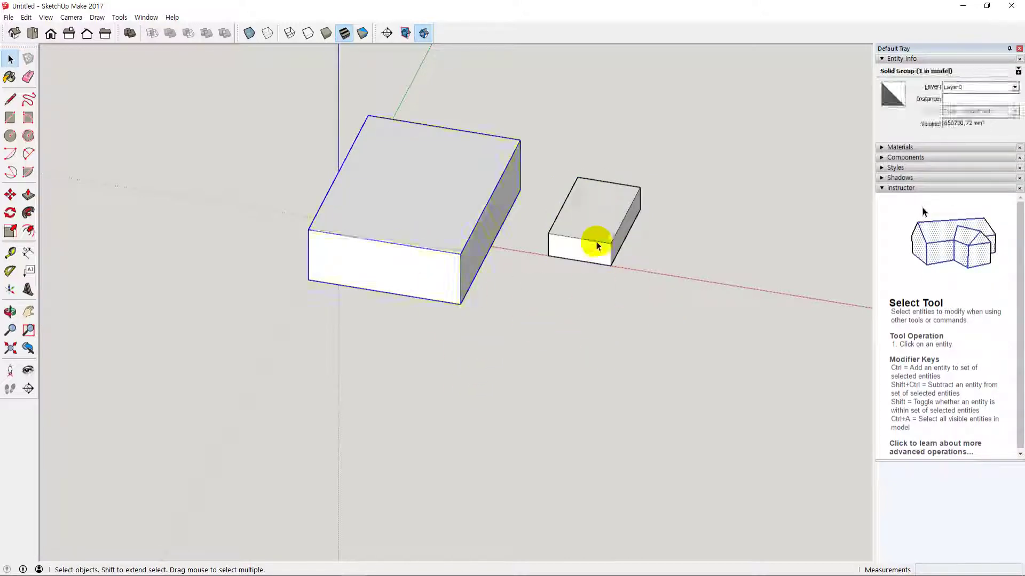
- Move the whole small box by its lower front corner onto the large group's upper front-left corner and clear the selection
triple_click(596, 231)
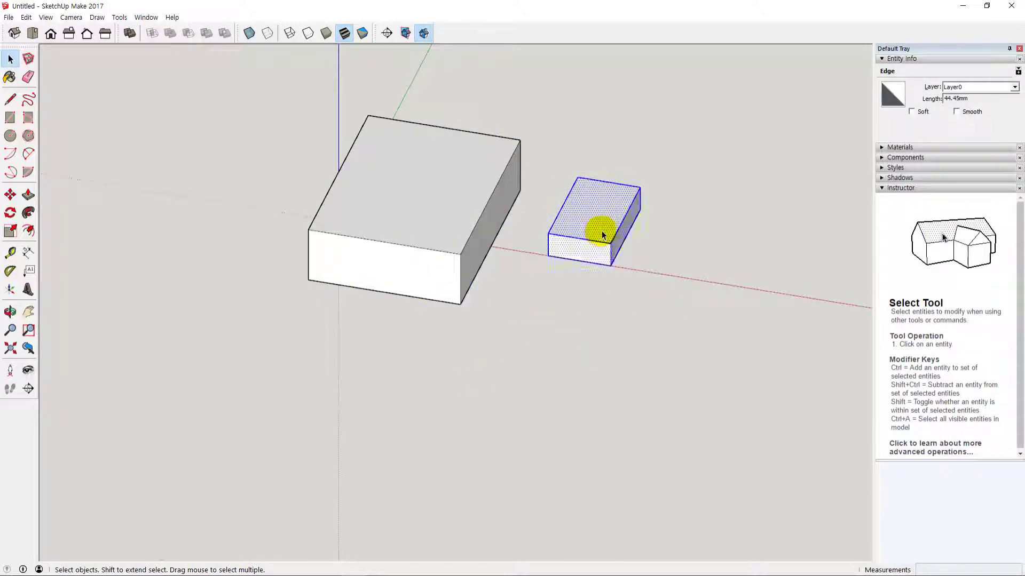
key("m")
left_click(549, 256)
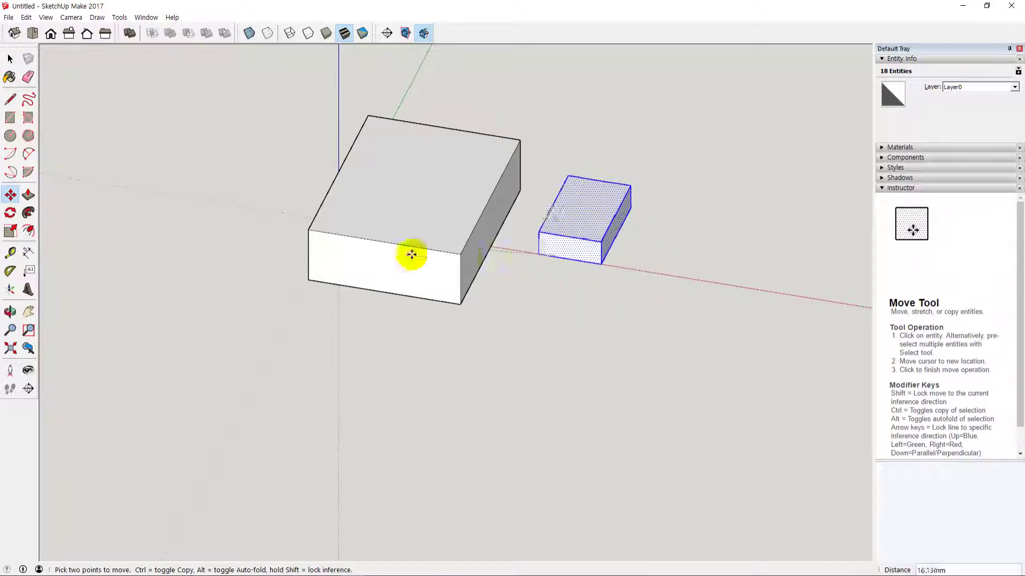
left_click(308, 230)
key("space")
left_click(361, 364)
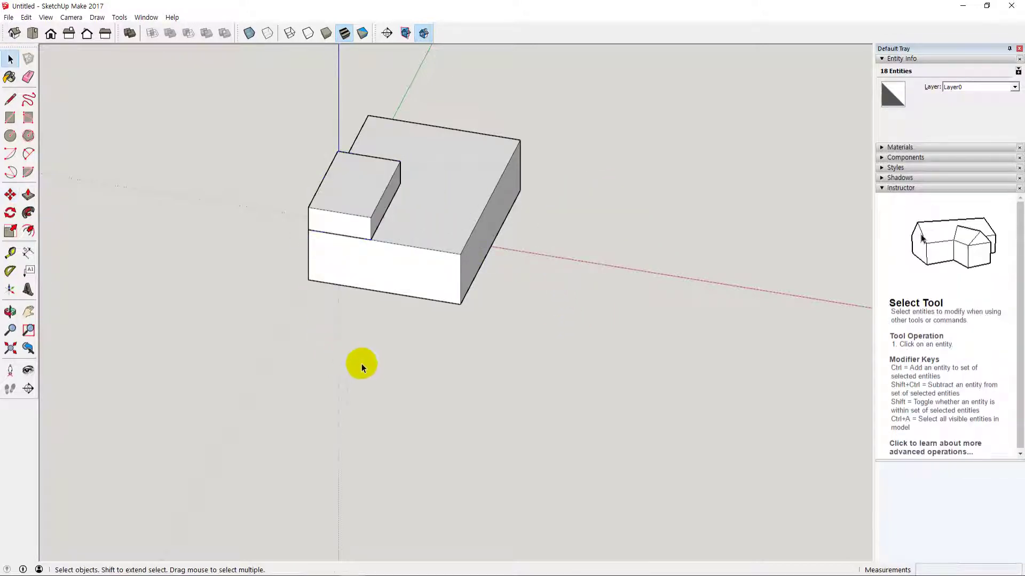
- Try to move the small box's front face outward past the front of the large group
key("o")
left_click_drag(361, 364, 325, 348)
key("space")
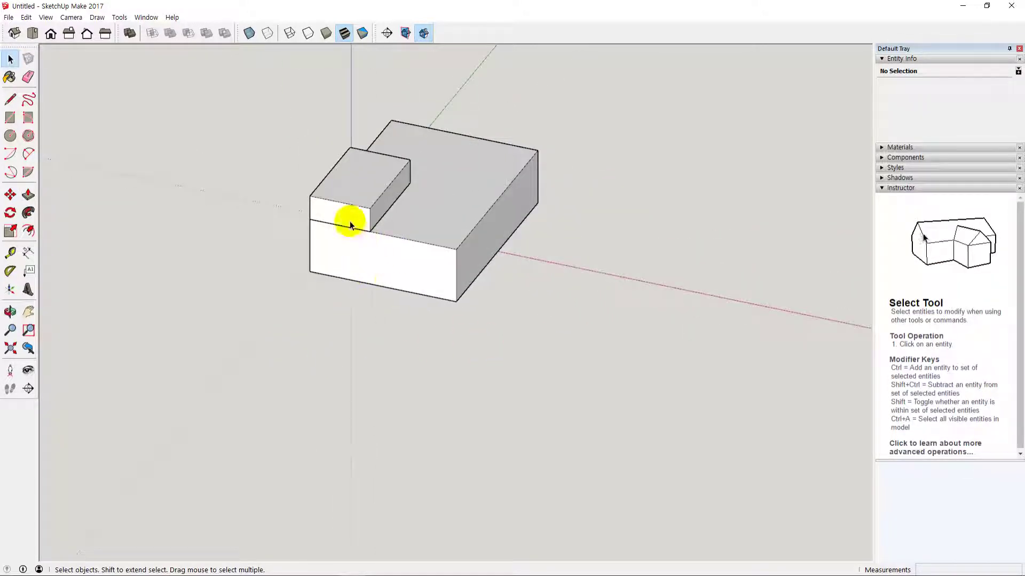
left_click(348, 219)
key("m")
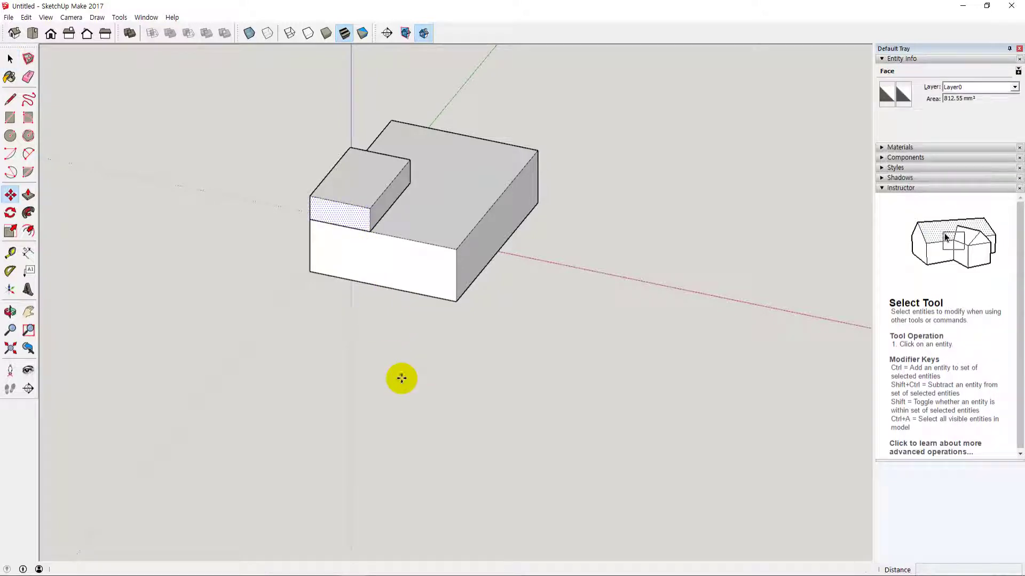
left_click(370, 226)
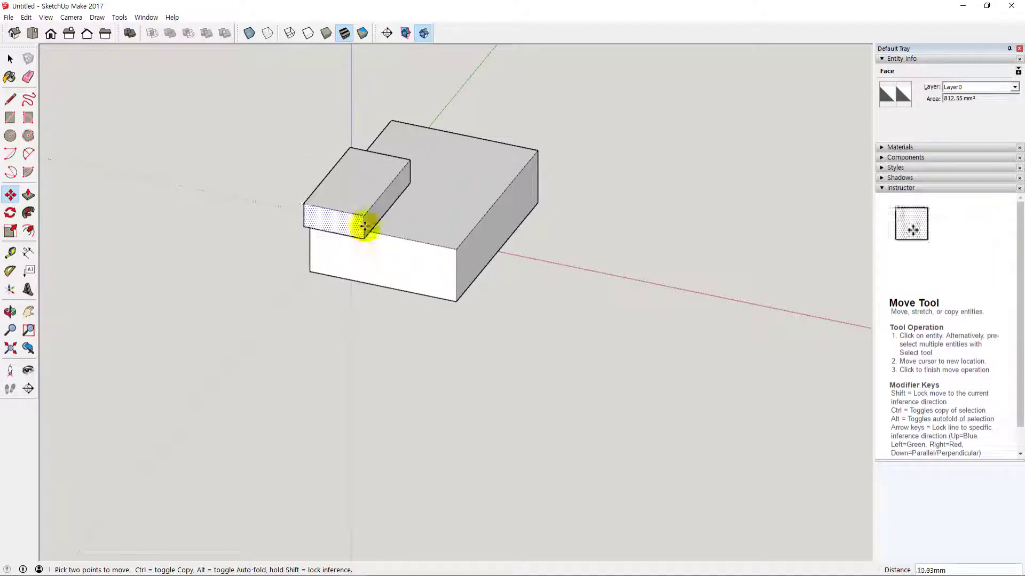
left_click(366, 233)
key("space")
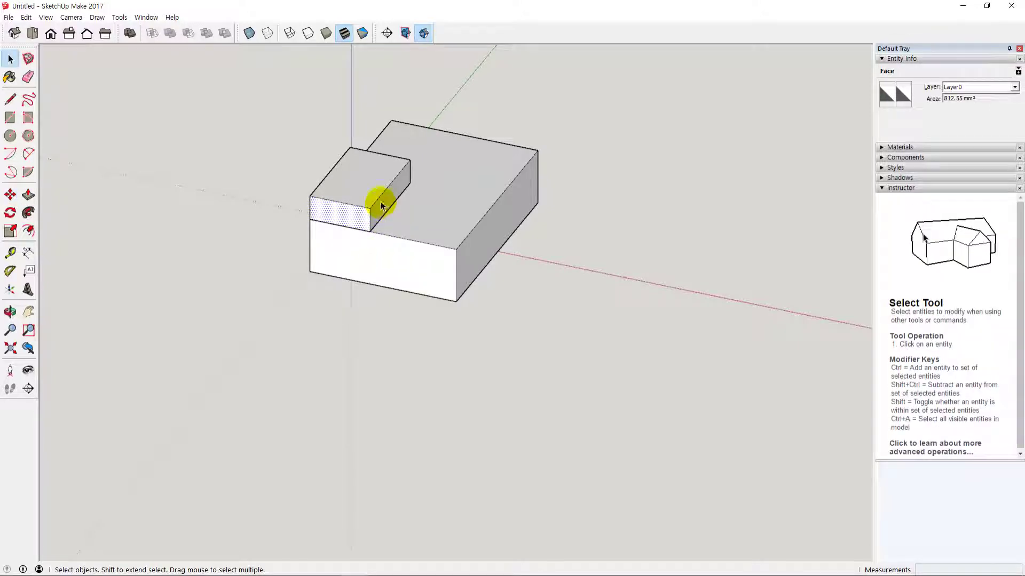
- Try to move the small box's lower right edge about 15 mm across the large group's top face
left_click(385, 213)
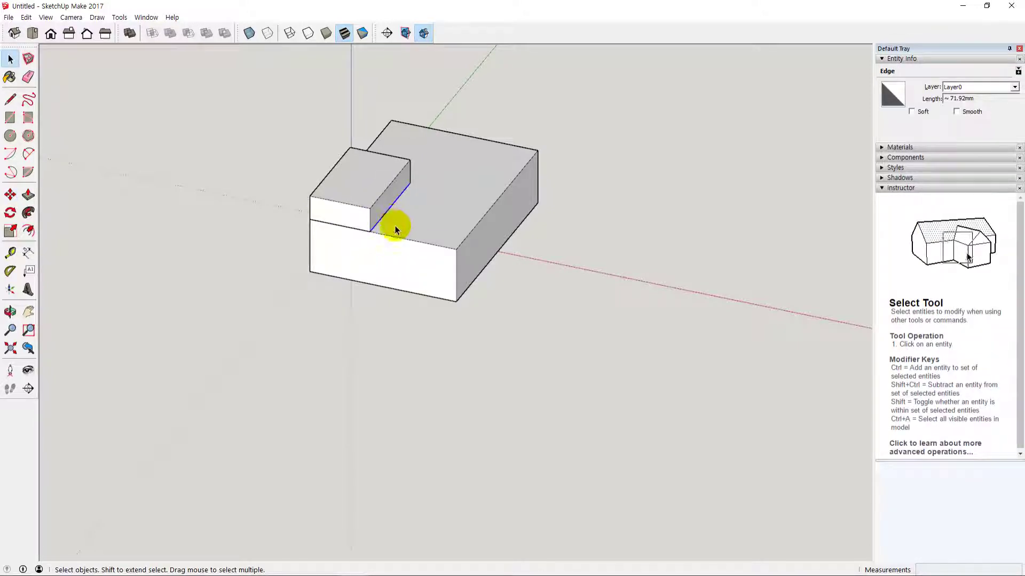
key("m")
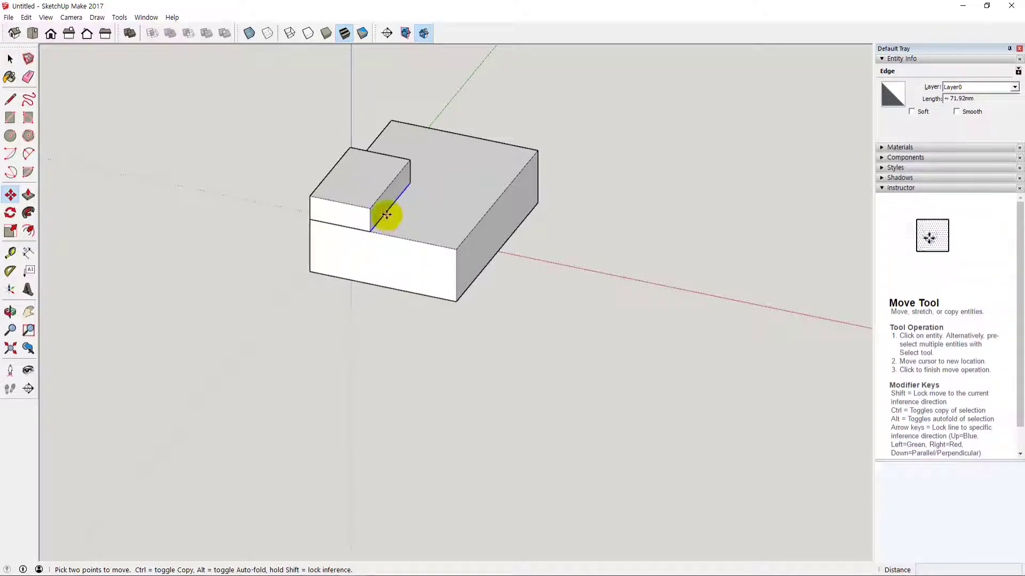
left_click(384, 214)
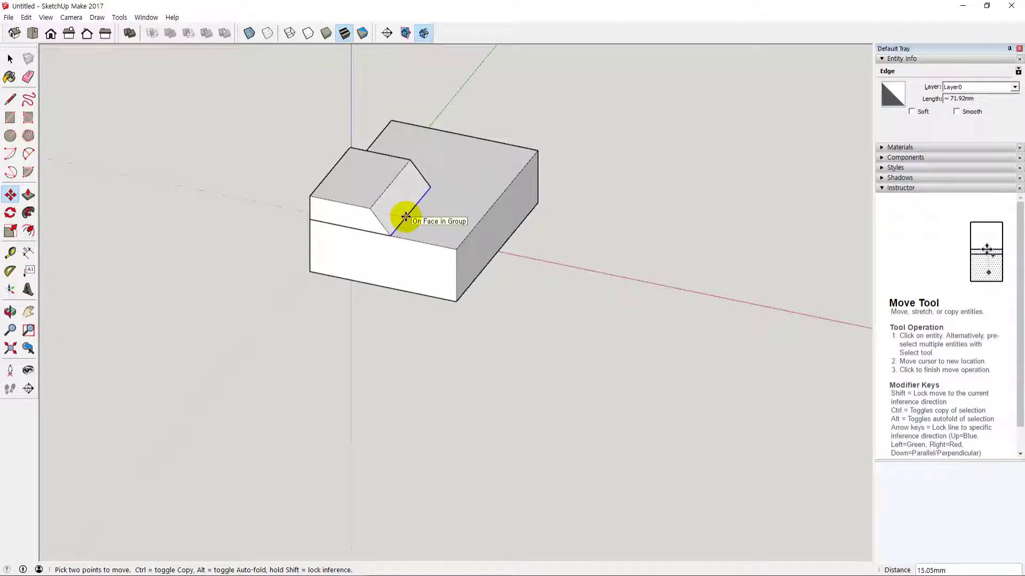
key("Escape")
key("space")
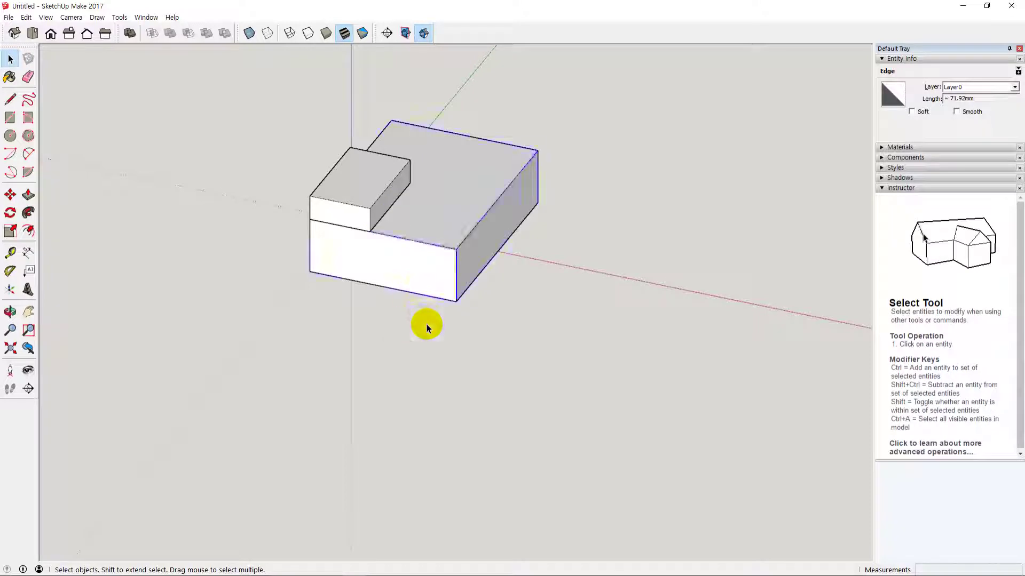
- Ungroup the large box and select its front face, its top face and all connected geometry to examine the merging
left_click(427, 325)
left_click(427, 265)
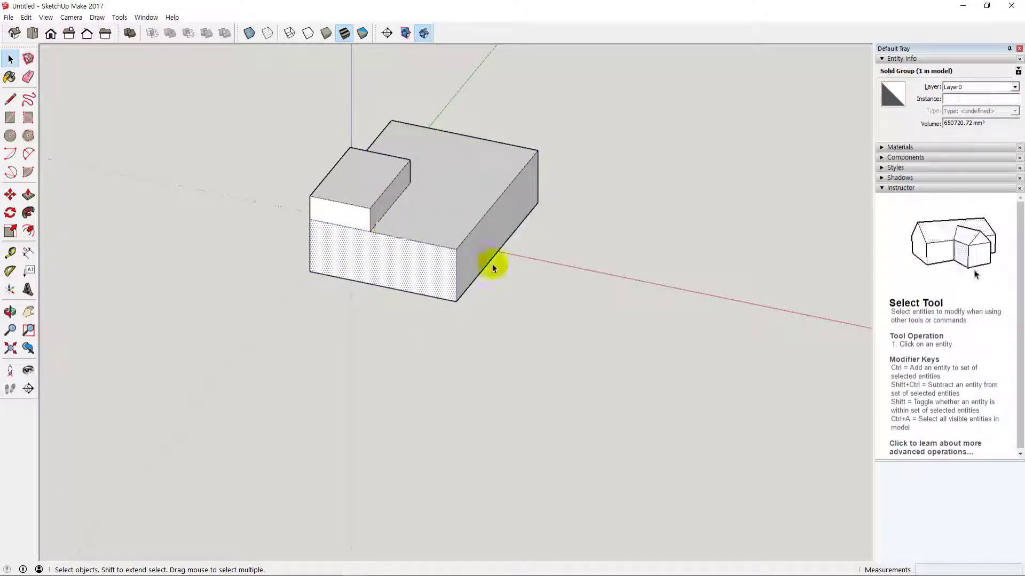
left_click(552, 300)
left_click(446, 196)
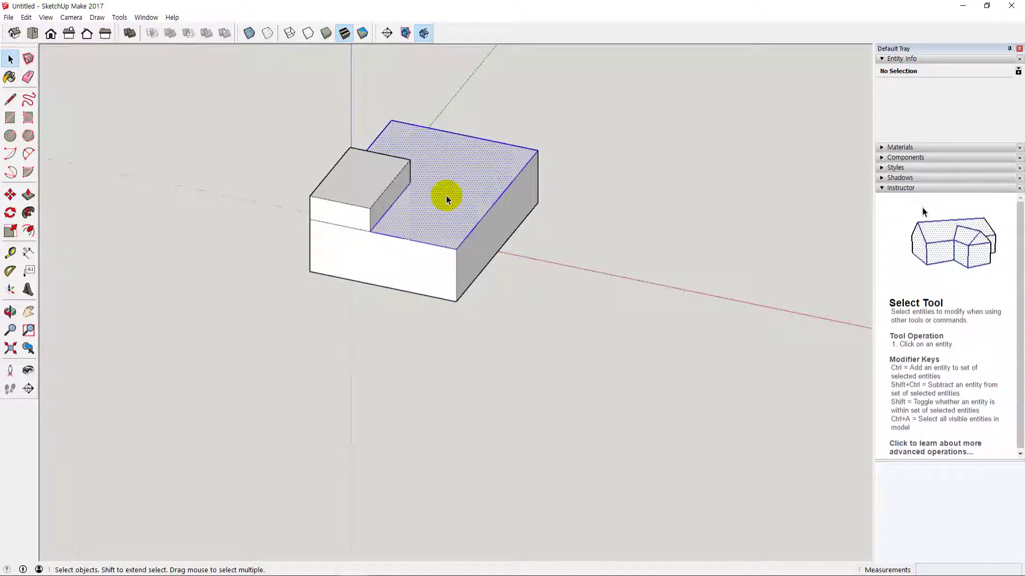
triple_click(446, 195)
left_click(524, 304)
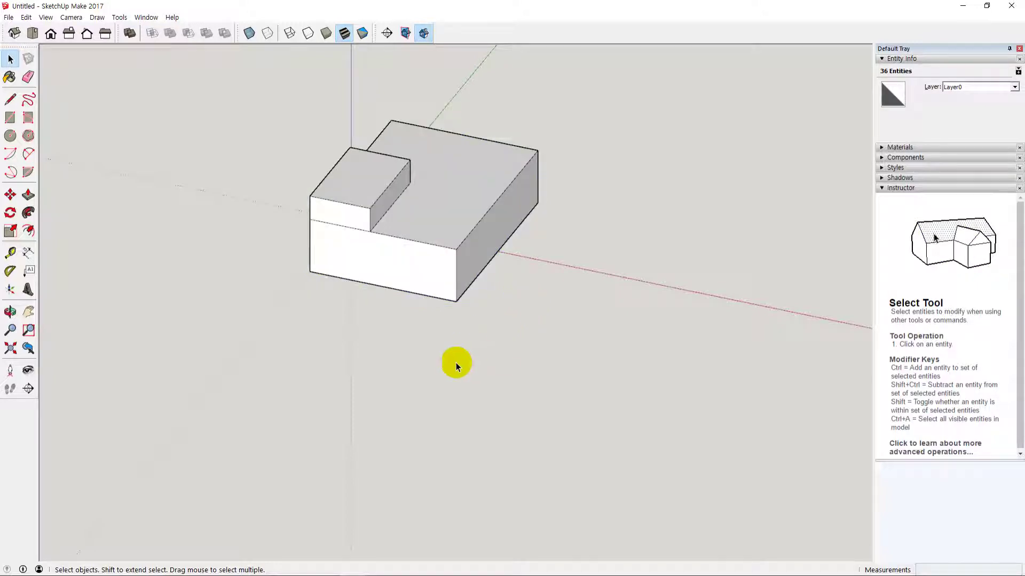
- Try to move the edge and the corner shared by the two ungrouped boxes, cancelling each move and clearing the selection
key("m")
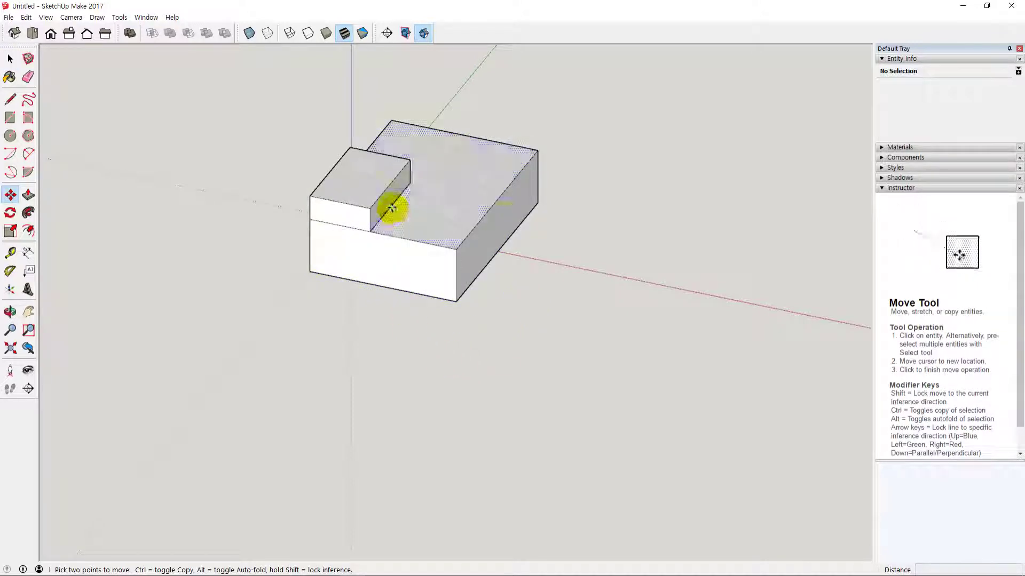
left_click(391, 208)
key("space")
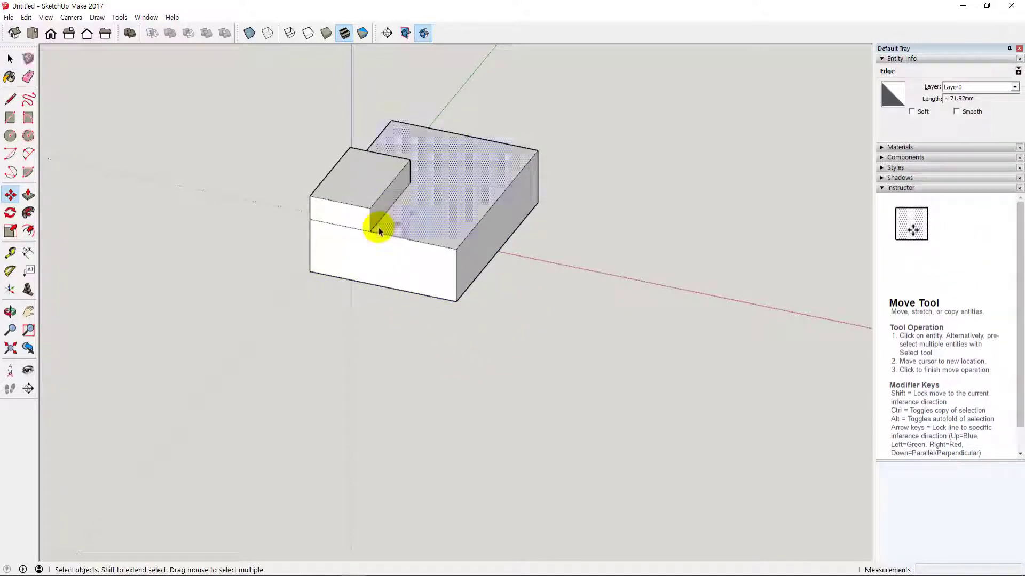
key("m")
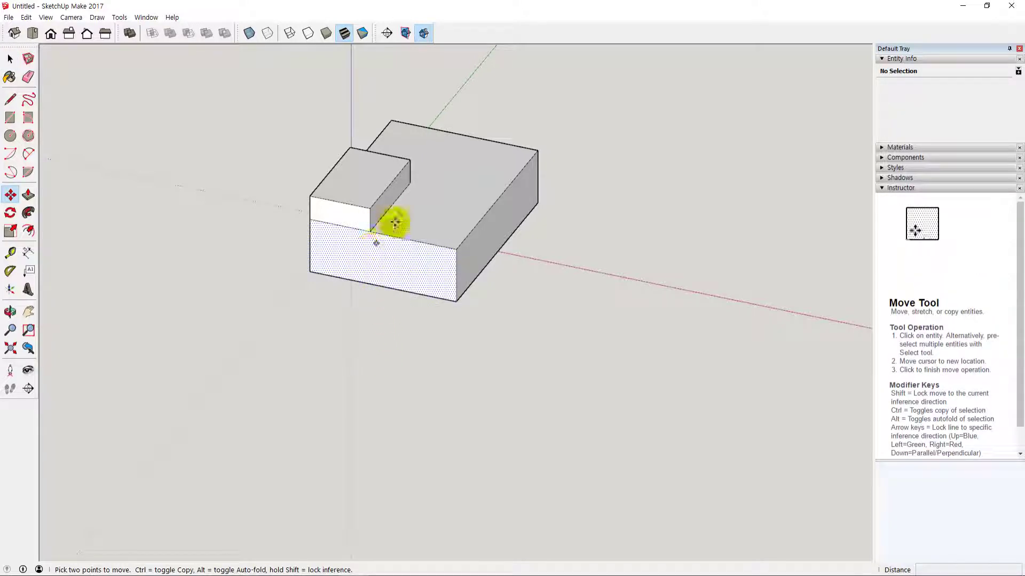
left_click(371, 229)
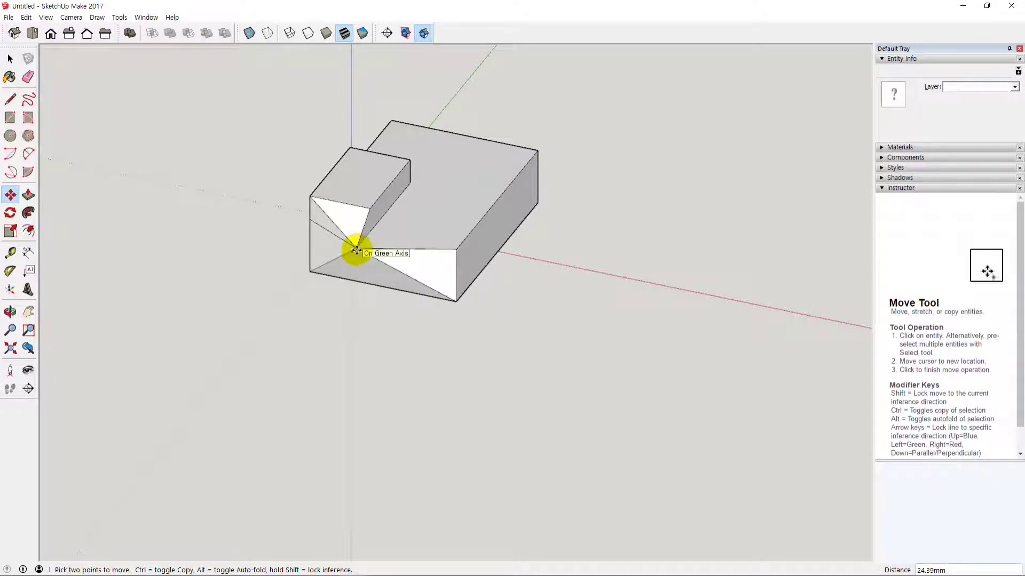
key("Escape")
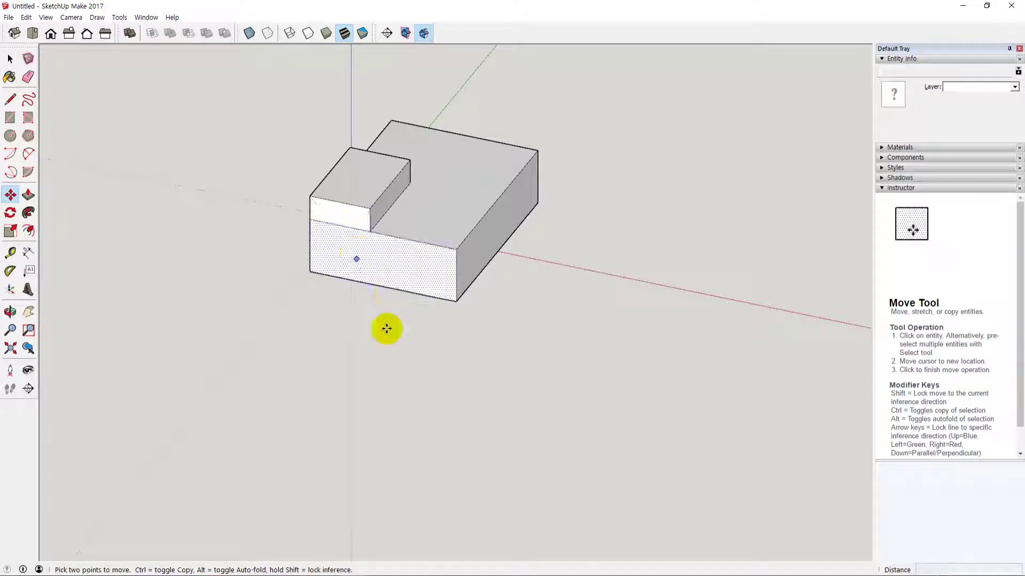
key("space")
left_click(510, 342)
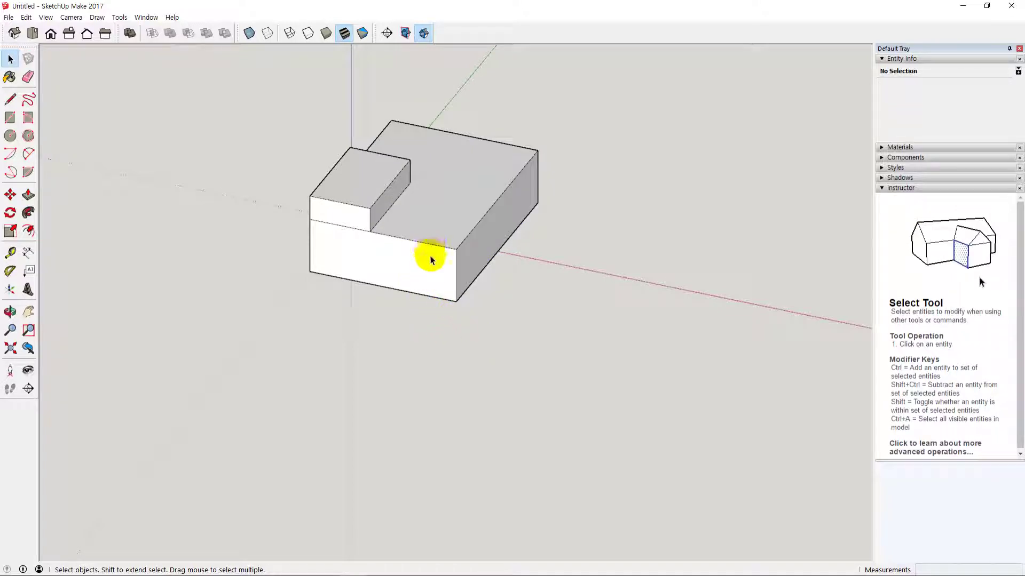
- Select the stacked boxes as connected geometry to examine them, and undo the small box's move onto the large one
triple_click(431, 260)
left_click(502, 334)
scroll(505, 324, "down", 2)
left_click(401, 225)
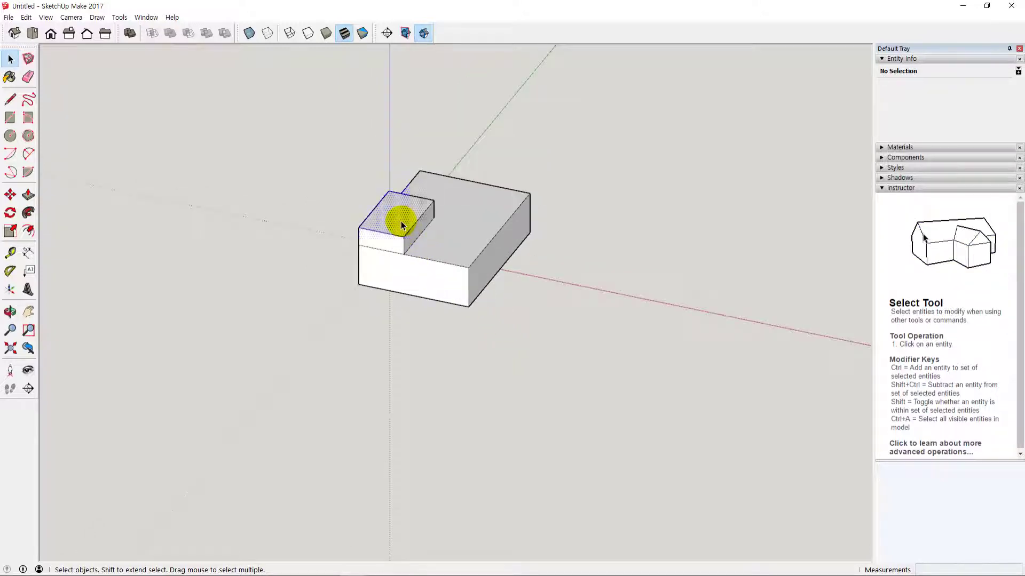
triple_click(487, 272)
left_click(495, 323)
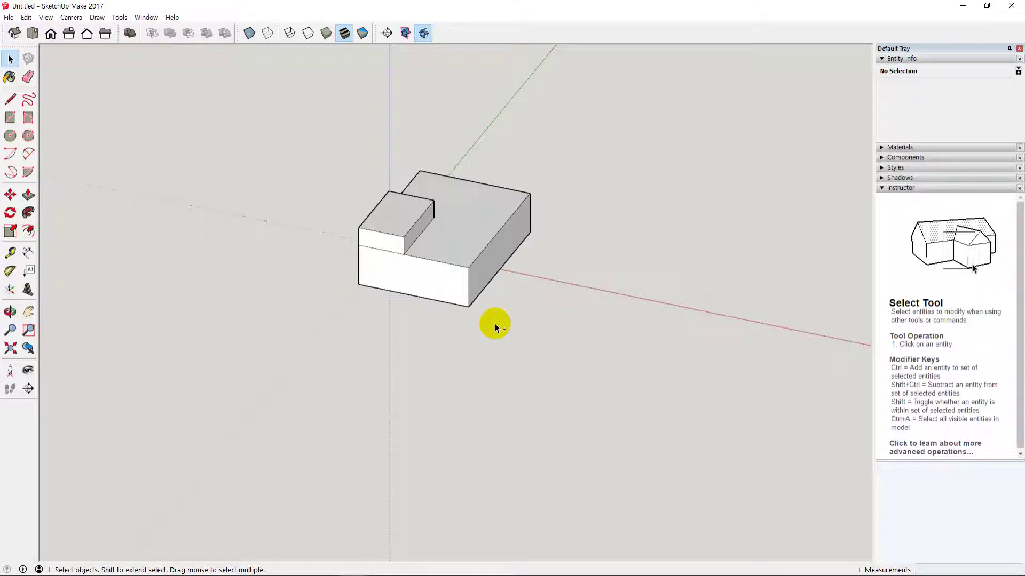
key("ctrl+z")
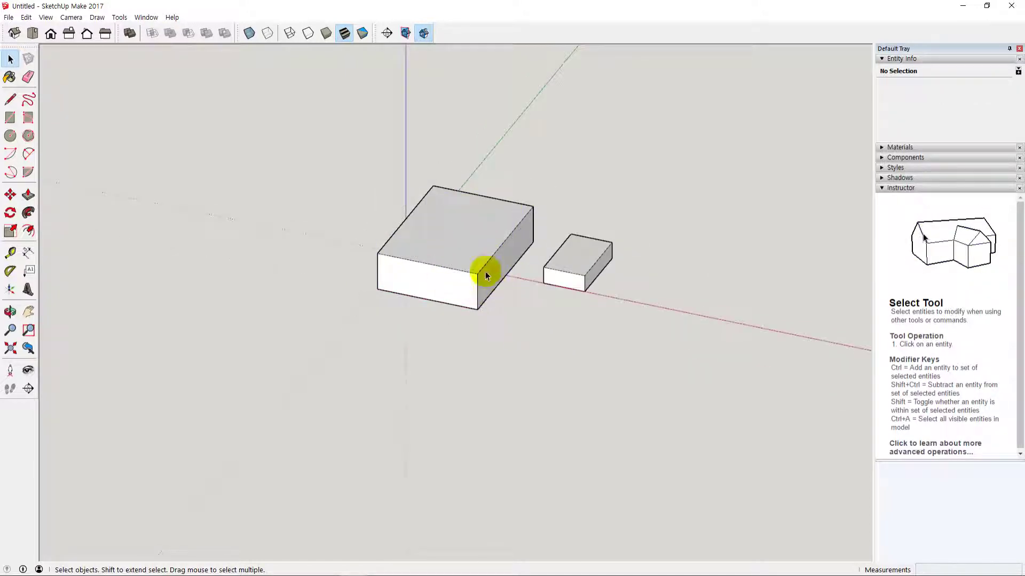
left_click(485, 272)
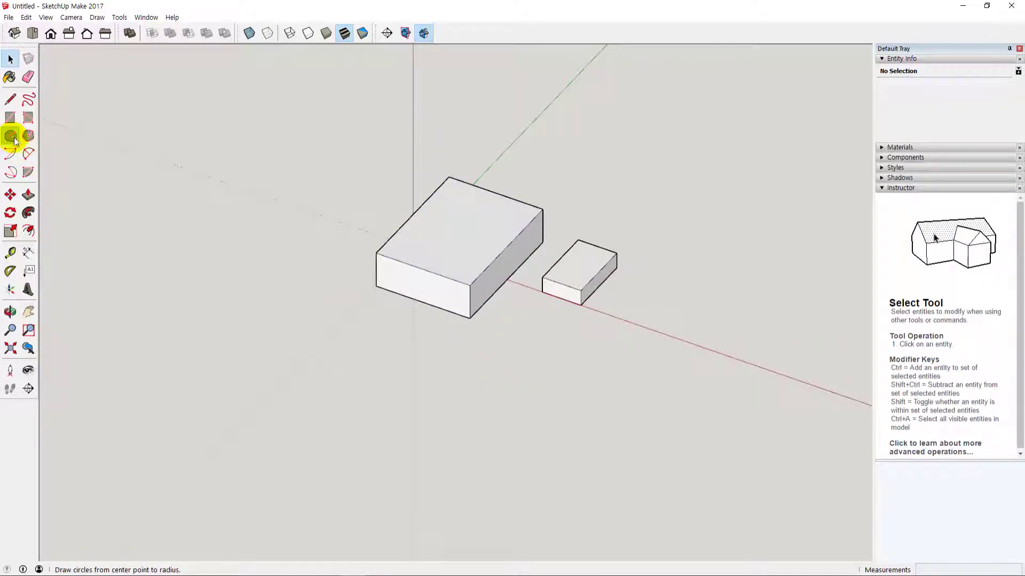
- Draw a circle overhanging the left edge of the large box's top face, and Push/Pull the part inside the box up about 48 mm
left_click(12, 138)
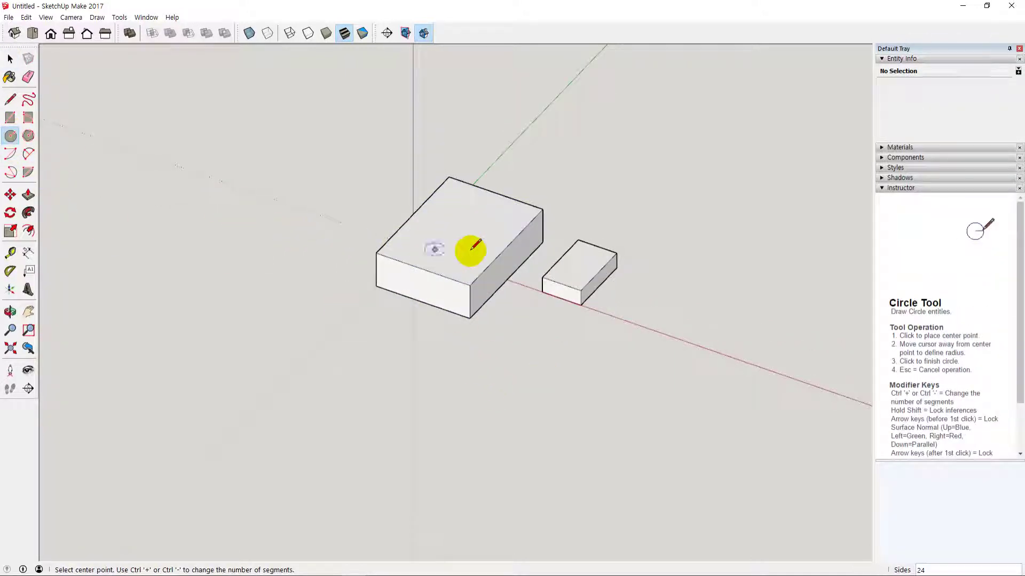
left_click(444, 228)
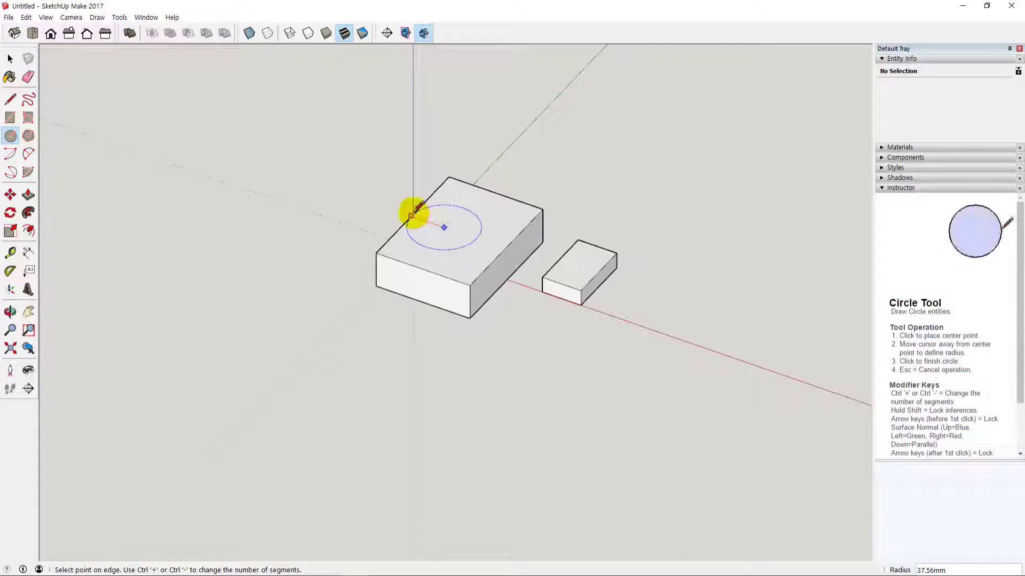
left_click(407, 209)
key("space")
middle_click_drag(423, 354, 498, 328)
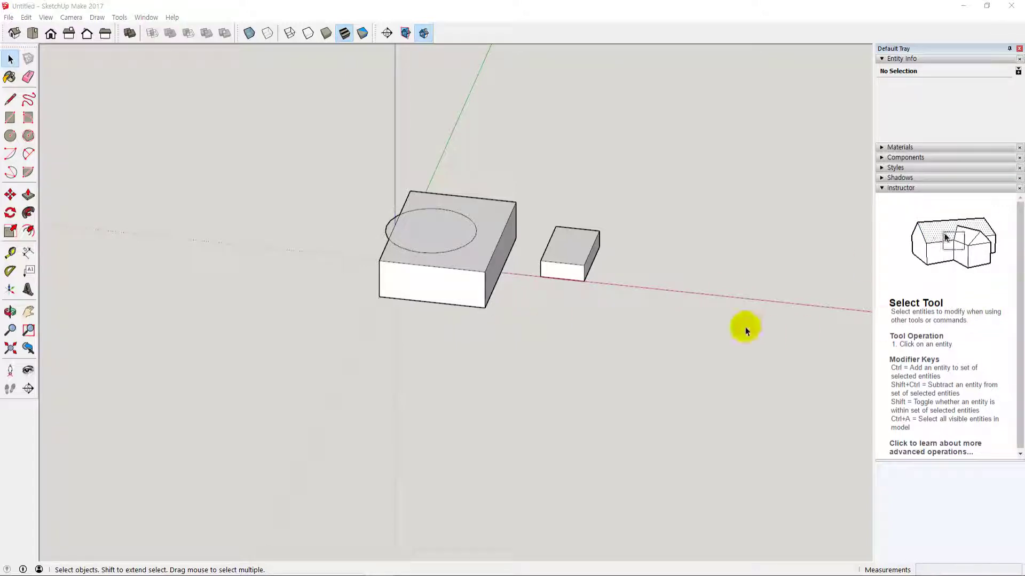
left_click(28, 195)
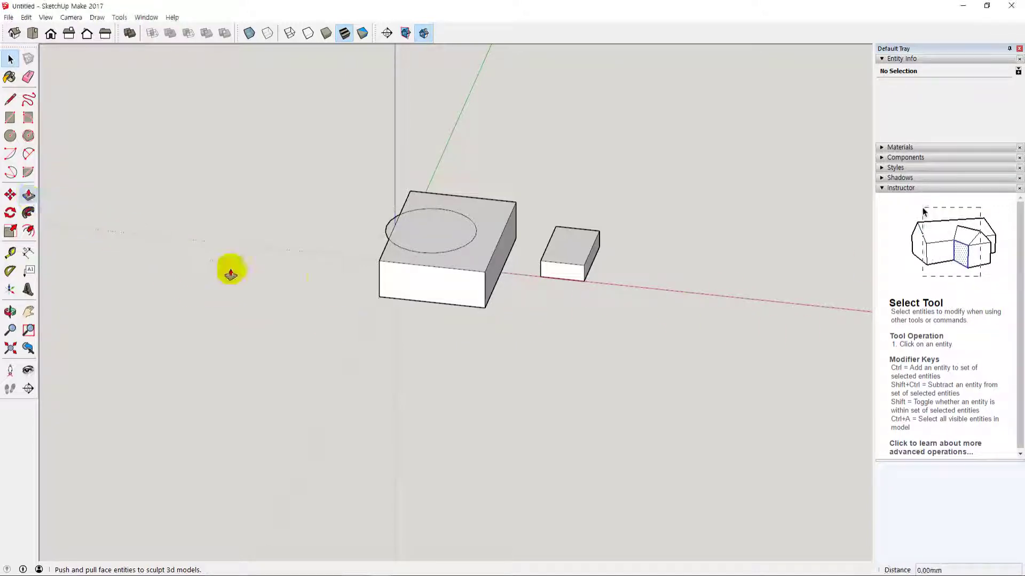
left_click_drag(434, 231, 431, 188)
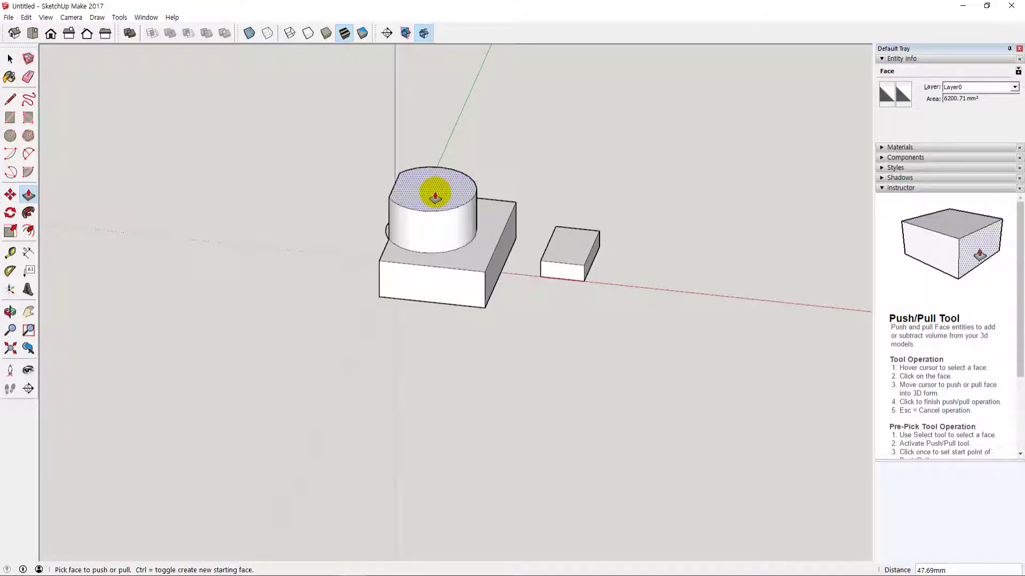
- Select the curved side of the raised part on the large box to examine how the cut circle joins the box
key("space")
middle_click_drag(366, 331, 434, 366)
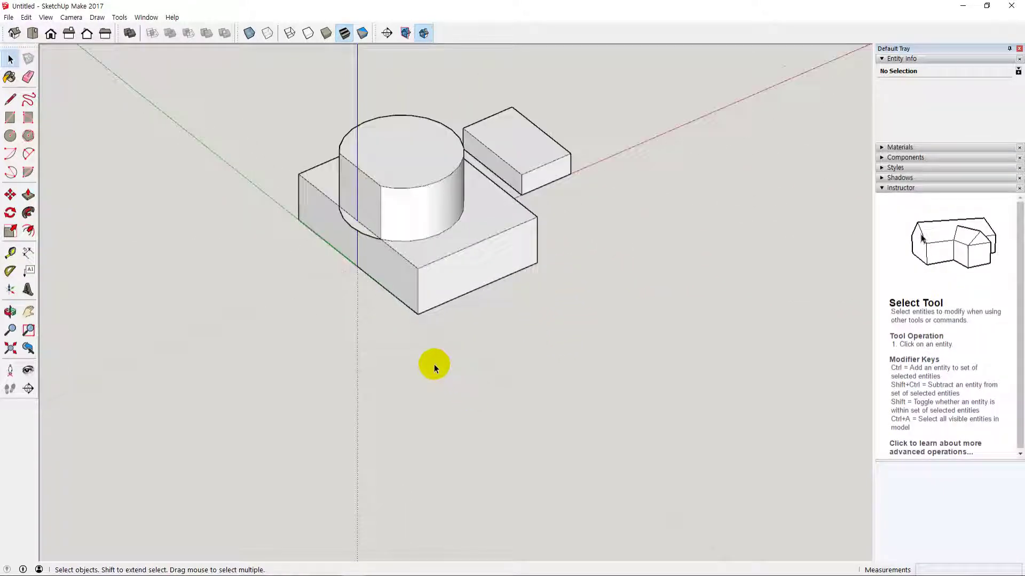
scroll(405, 357, "up", 2)
middle_click_drag(370, 344, 354, 222)
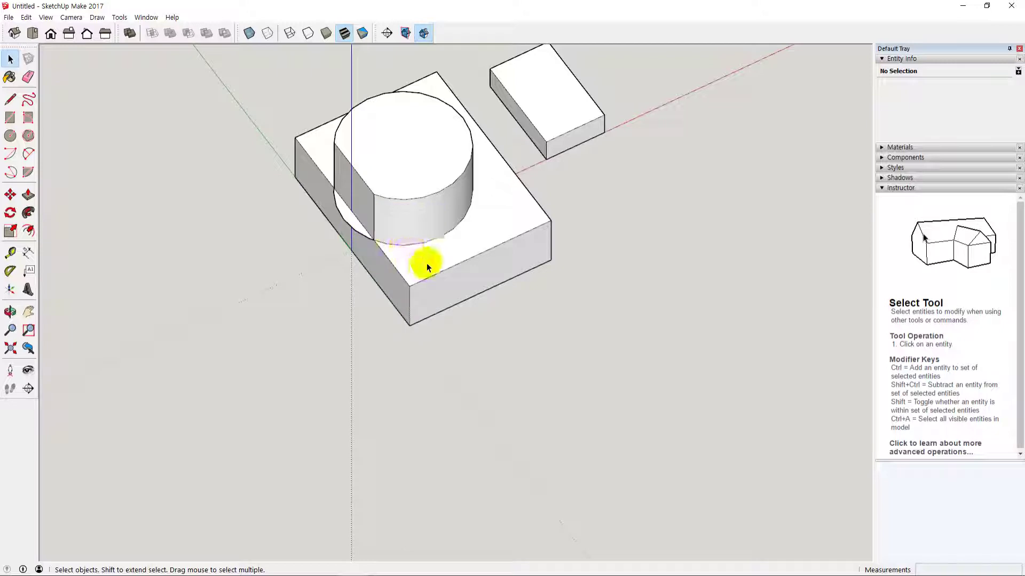
left_click(423, 217)
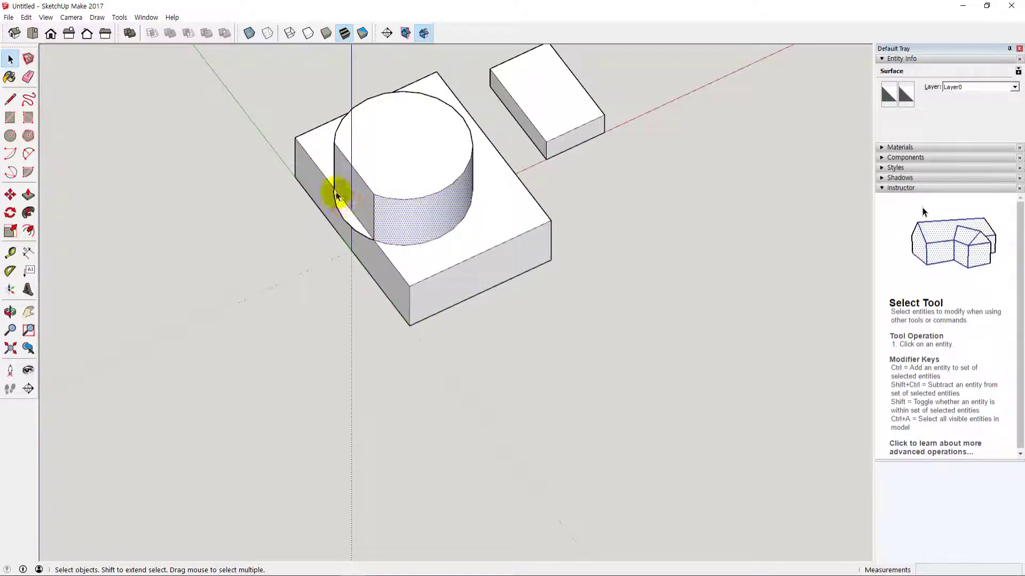
middle_click_drag(392, 336, 379, 223)
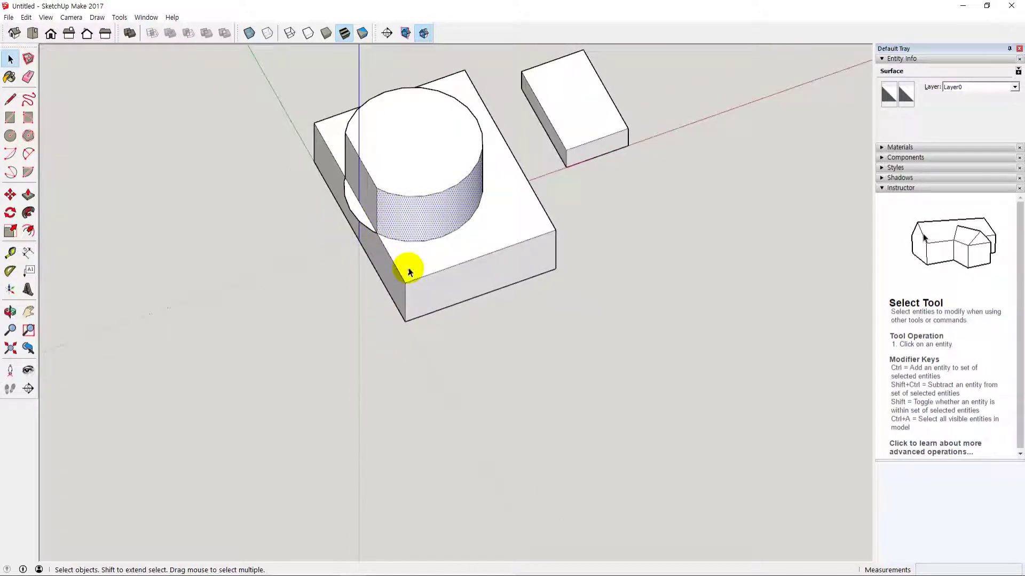
middle_click_drag(524, 358, 366, 171)
middle_click_drag(431, 224, 354, 187)
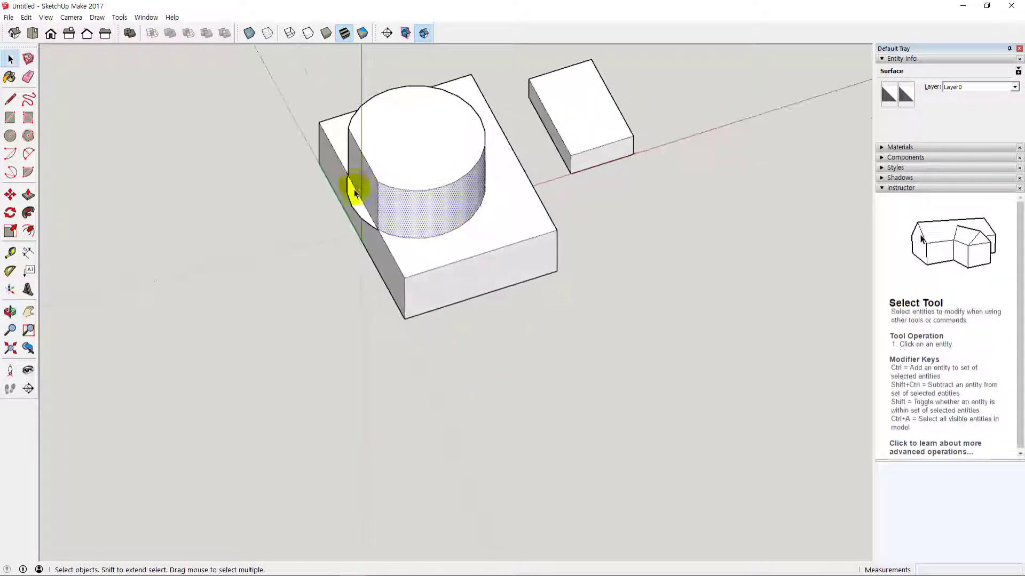
middle_click_drag(373, 222, 384, 211)
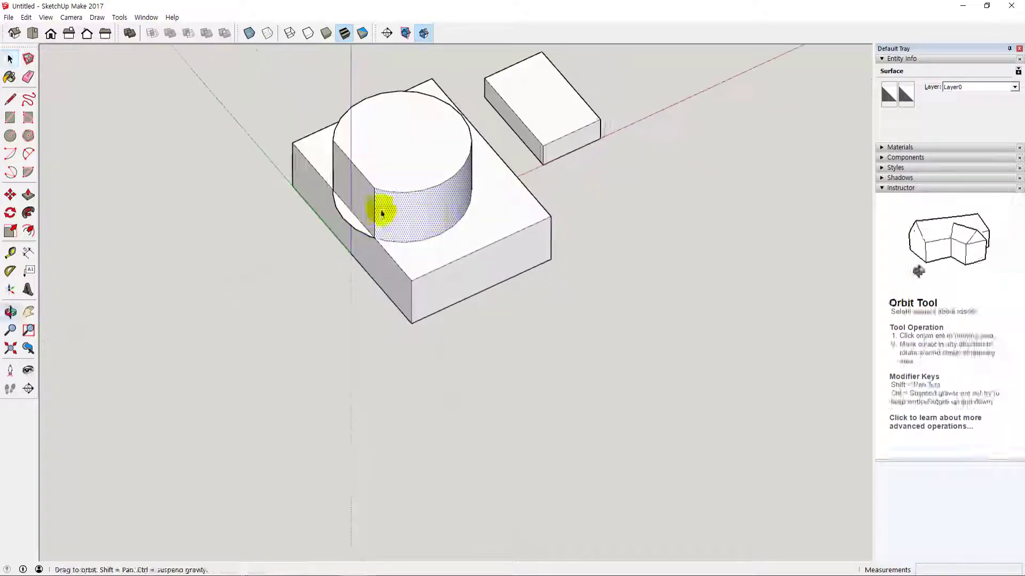
- Undo the raised part and its circle, and group all connected geometry of the large box
left_click(505, 360)
key("ctrl+z")
middle_click_drag(554, 359, 444, 211)
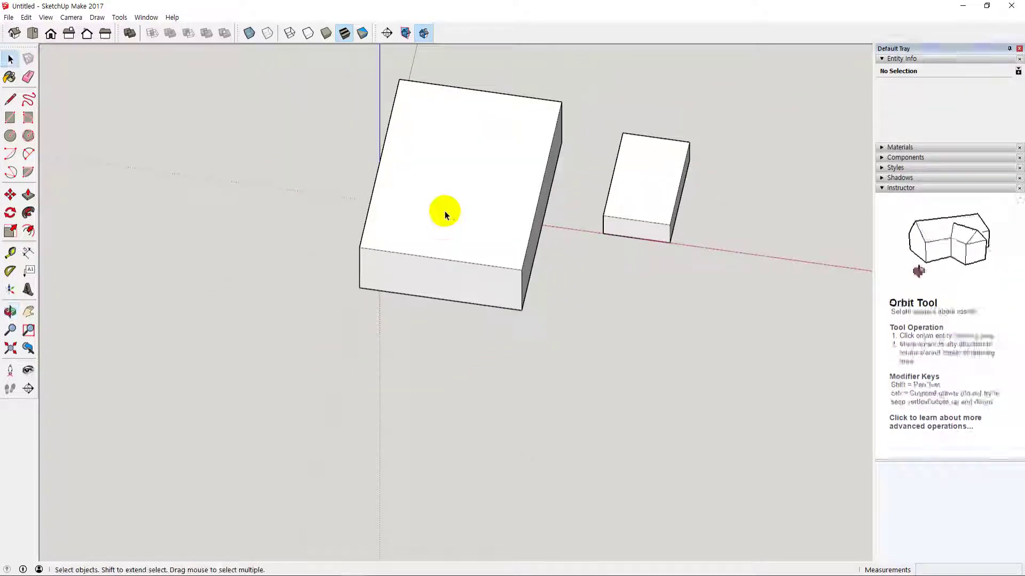
left_click(450, 204)
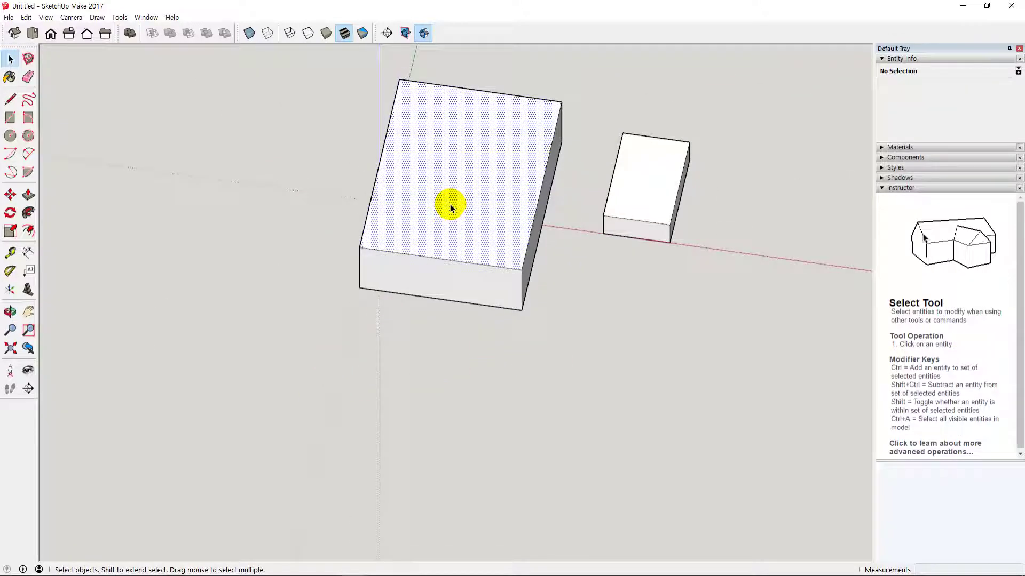
triple_click(464, 235)
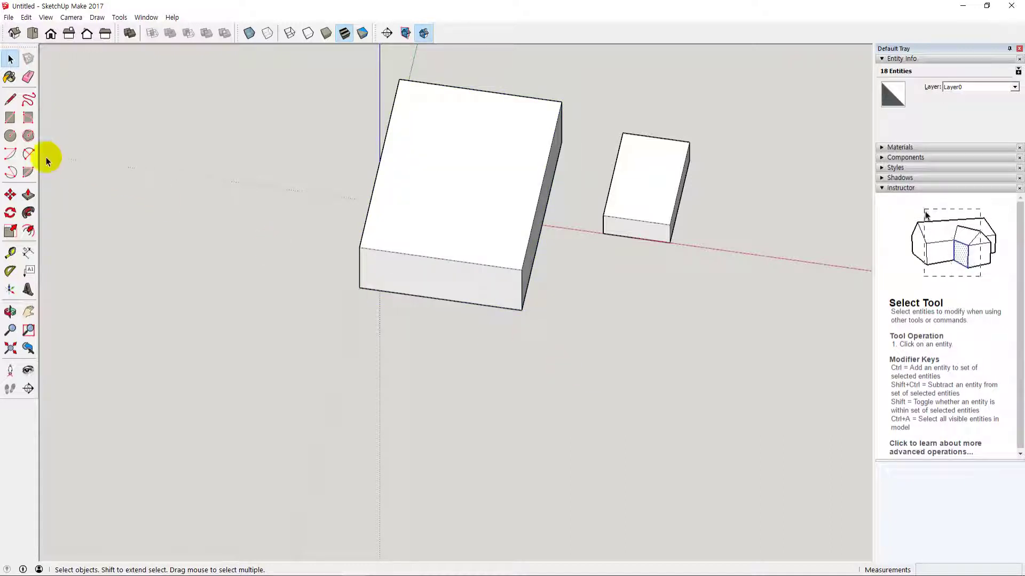
- Draw a circle overhanging the left edge of the grouped large box's top face, and Push/Pull it up into a cylinder
left_click(10, 136)
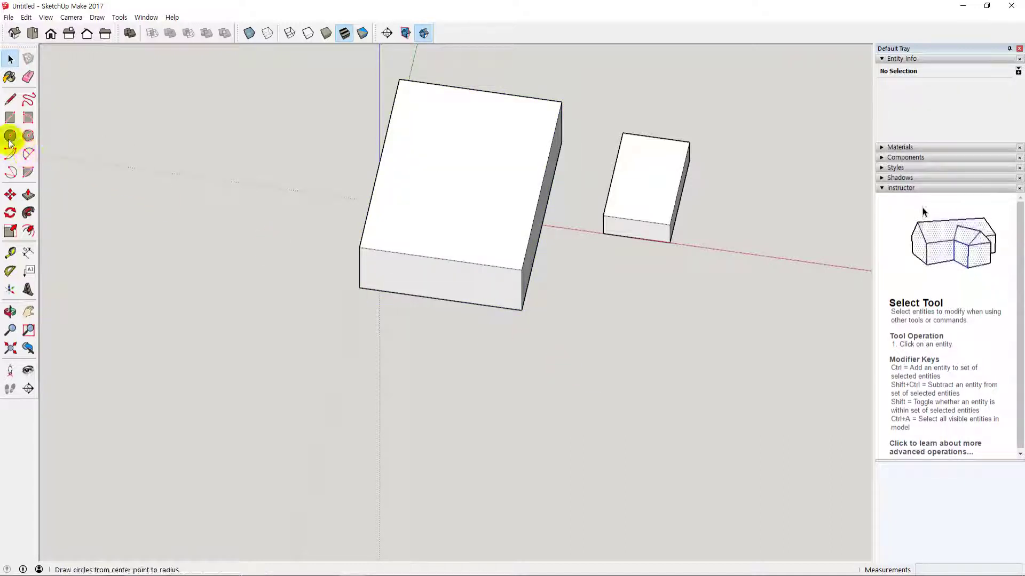
left_click(430, 165)
left_click(367, 151)
key("space")
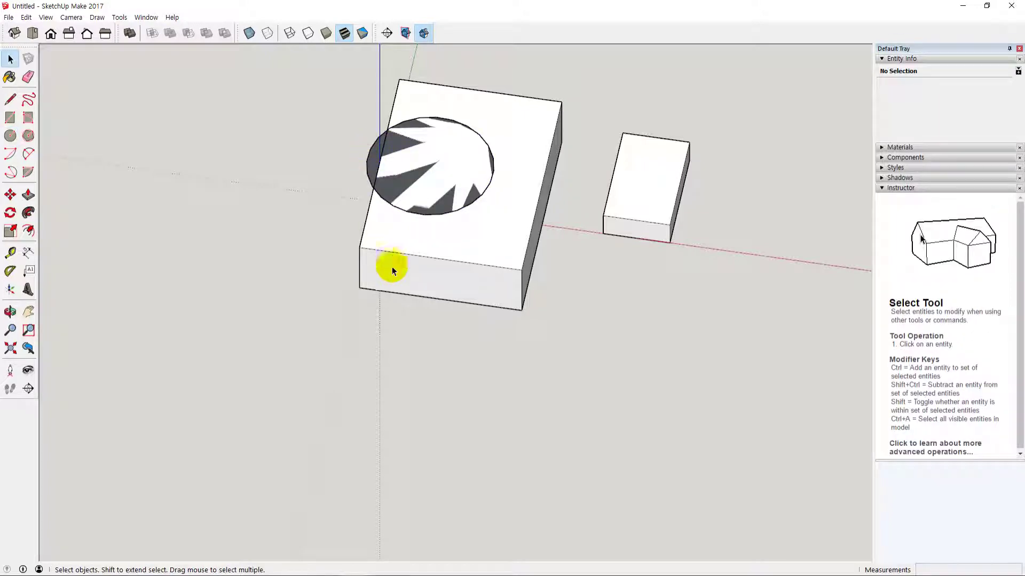
middle_click_drag(392, 271, 392, 329)
key("p")
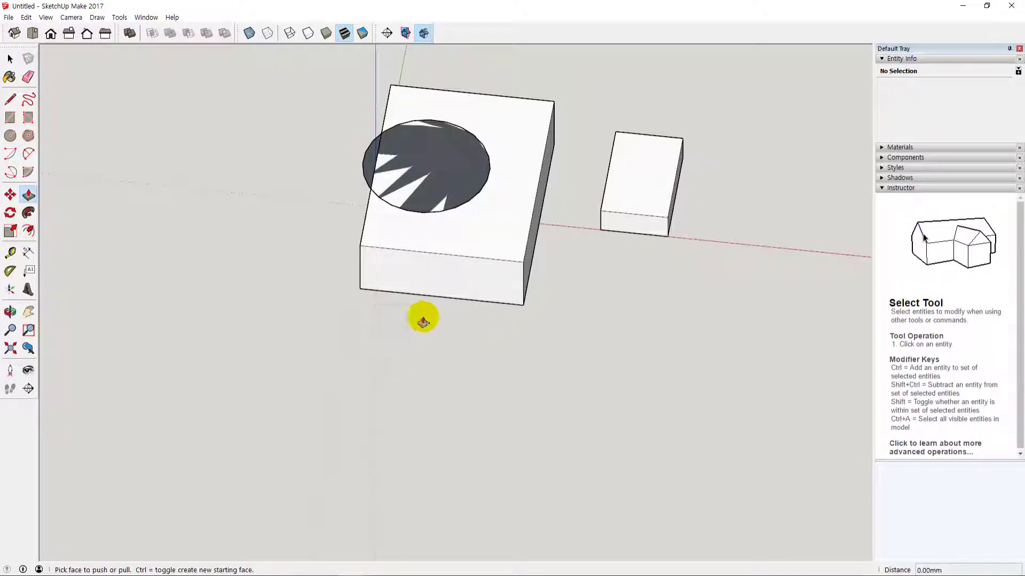
left_click_drag(434, 183, 447, 134)
key("space")
middle_click_drag(349, 302, 437, 370)
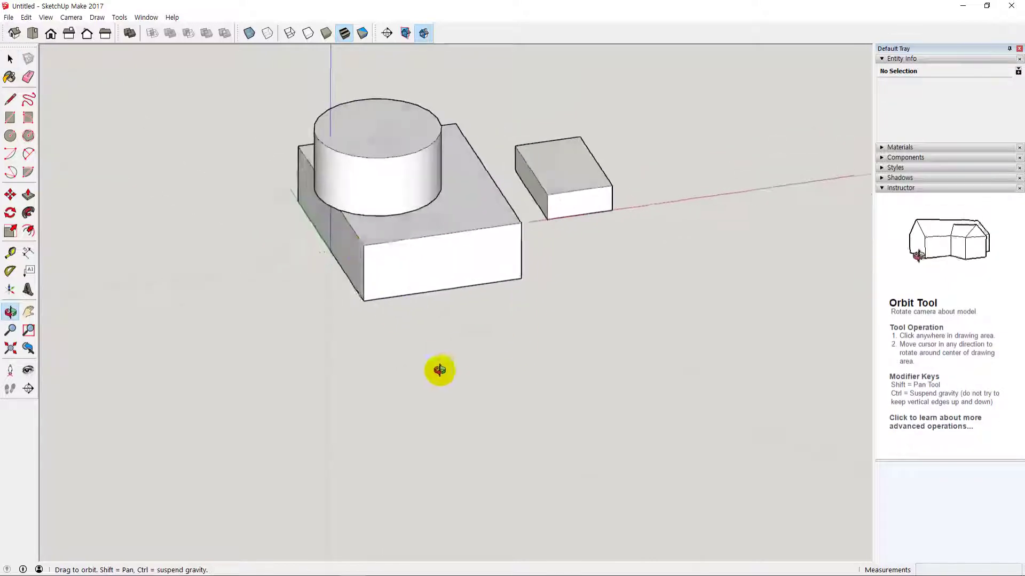
- Select the grouped large box to examine its separation from the cylinder, and undo the cylinder and its circle
left_click(402, 222)
middle_click_drag(427, 281, 372, 319)
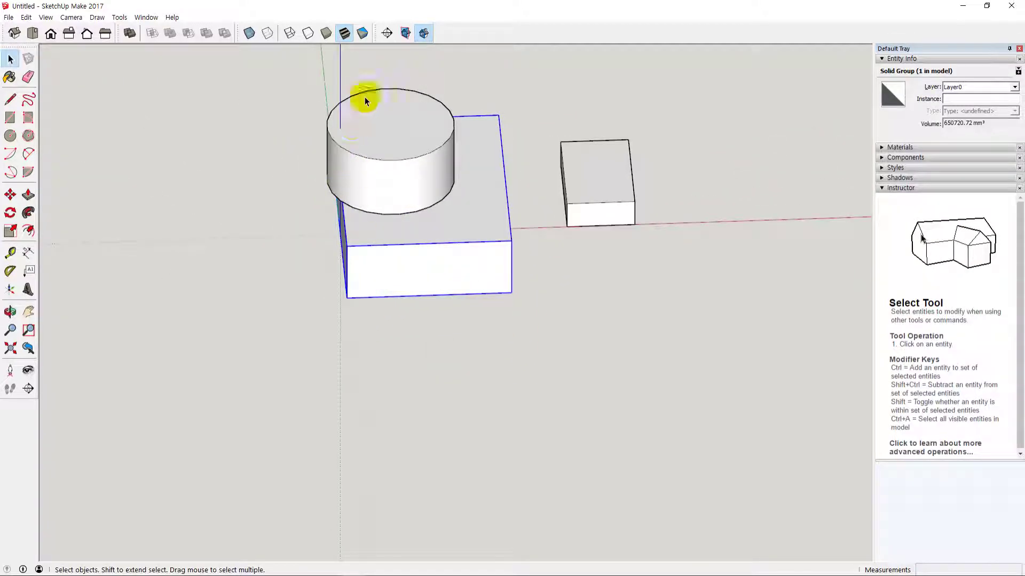
middle_click_drag(504, 331, 459, 343)
middle_click_drag(549, 366, 498, 382)
key("ctrl+z")
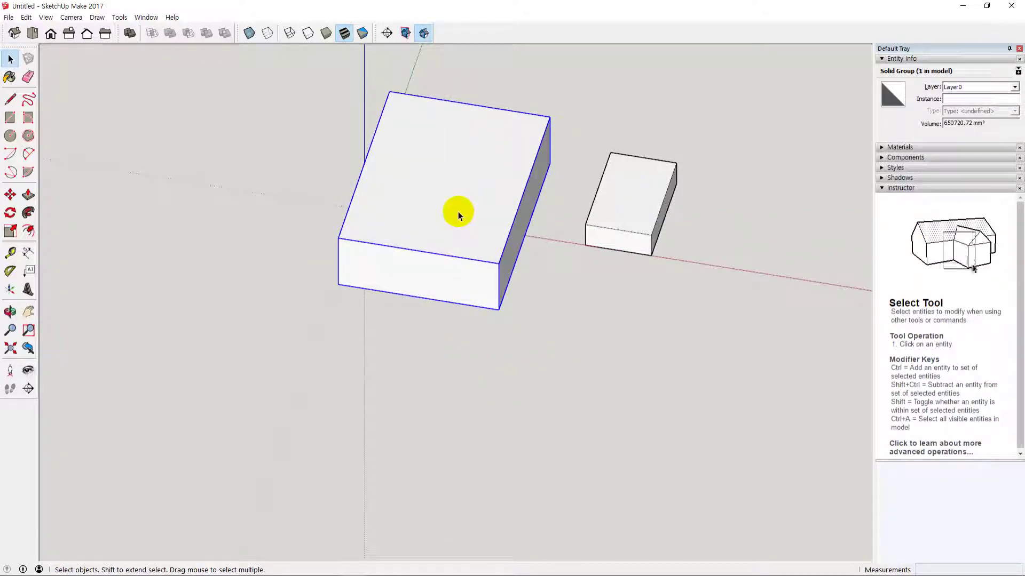
- Ungroup the large box and draw a larger circle on its top face, overhanging the left edge
left_click(565, 406)
left_click(11, 136)
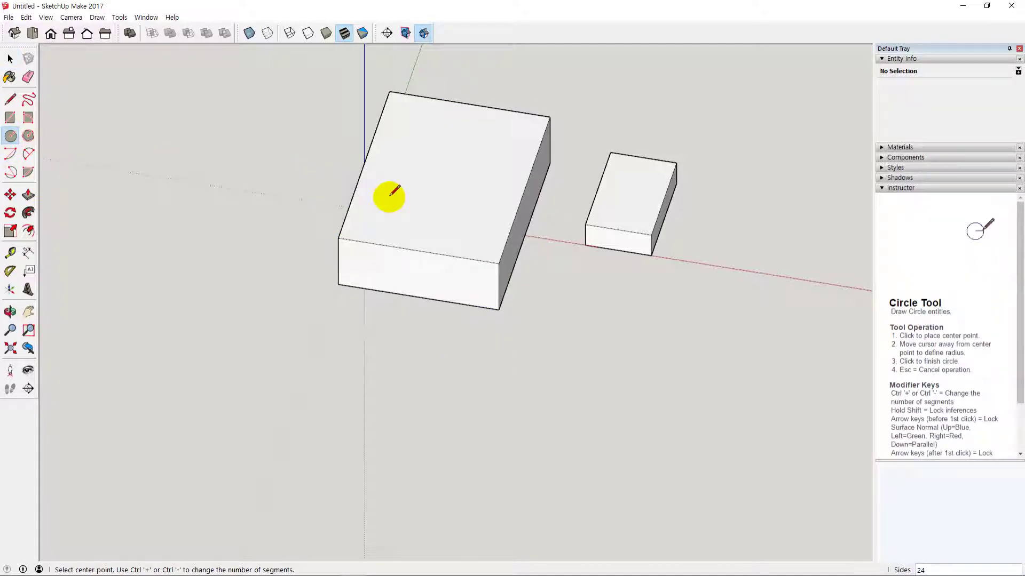
left_click(432, 190)
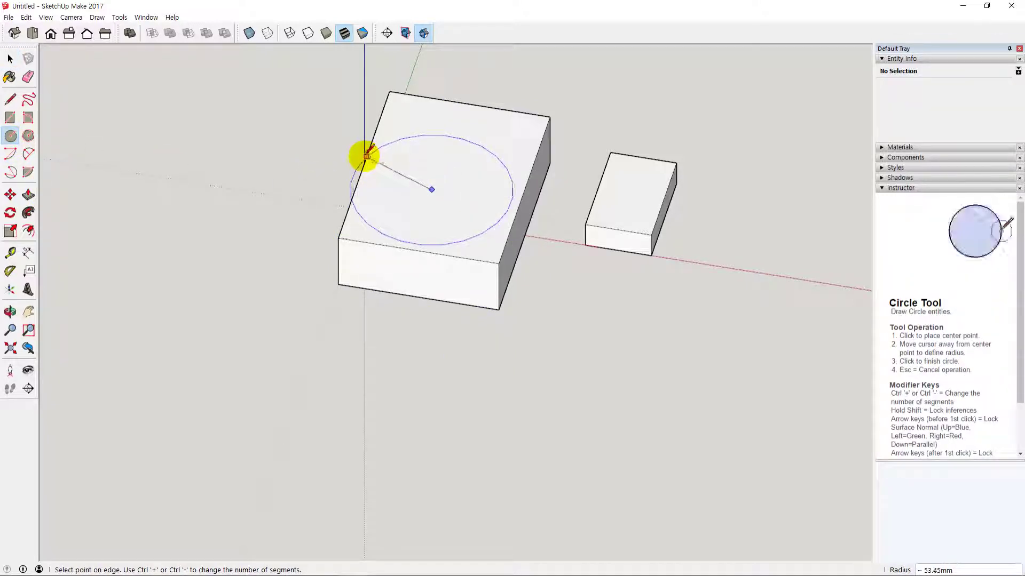
left_click(361, 151)
key("space")
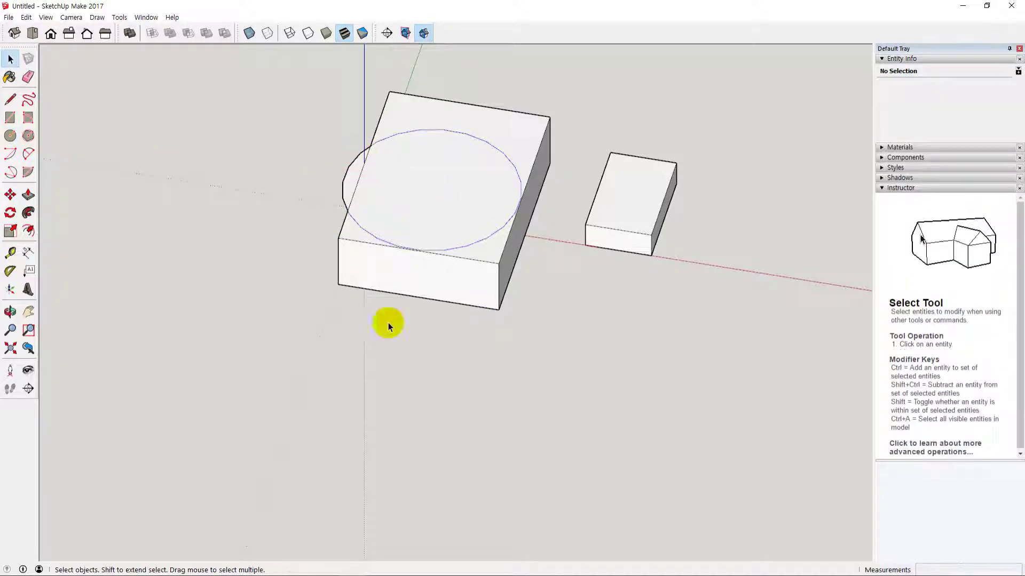
- Select the circle's areas inside and outside the box edge to examine how the ungrouped face is divided
left_click(443, 208)
left_click(352, 172)
left_click(366, 185)
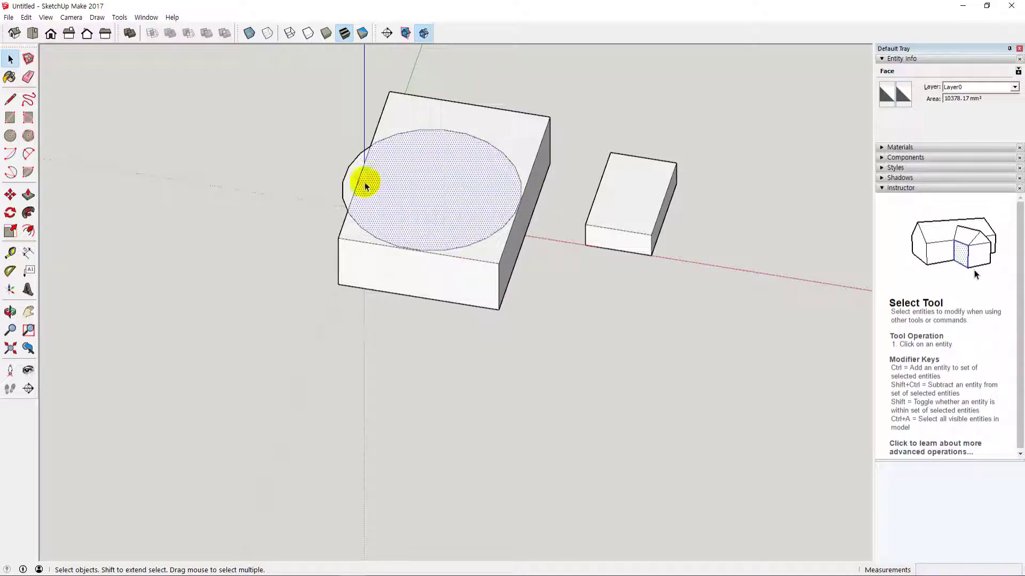
left_click(370, 178)
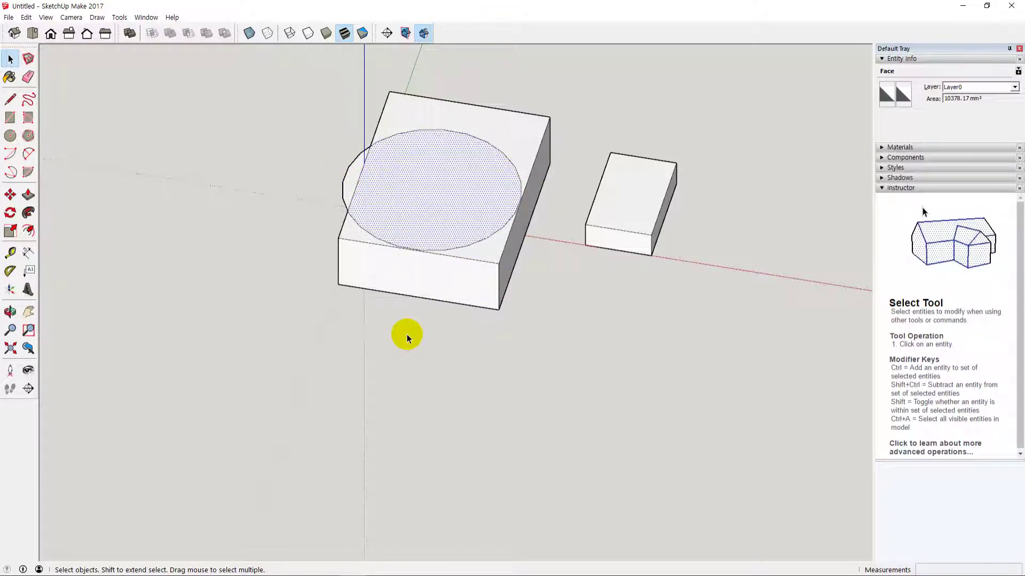
left_click(350, 187)
left_click(406, 184)
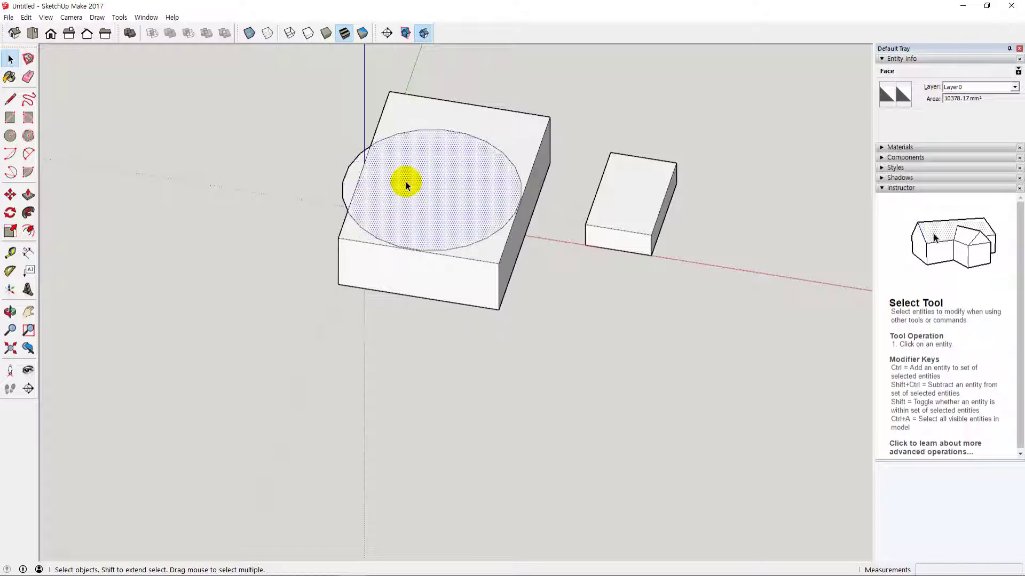
- Push/Pull the part of the circle inside the ungrouped box's top face, and undo both the Push/Pull and the circle
middle_click_drag(402, 389, 443, 377)
key("p")
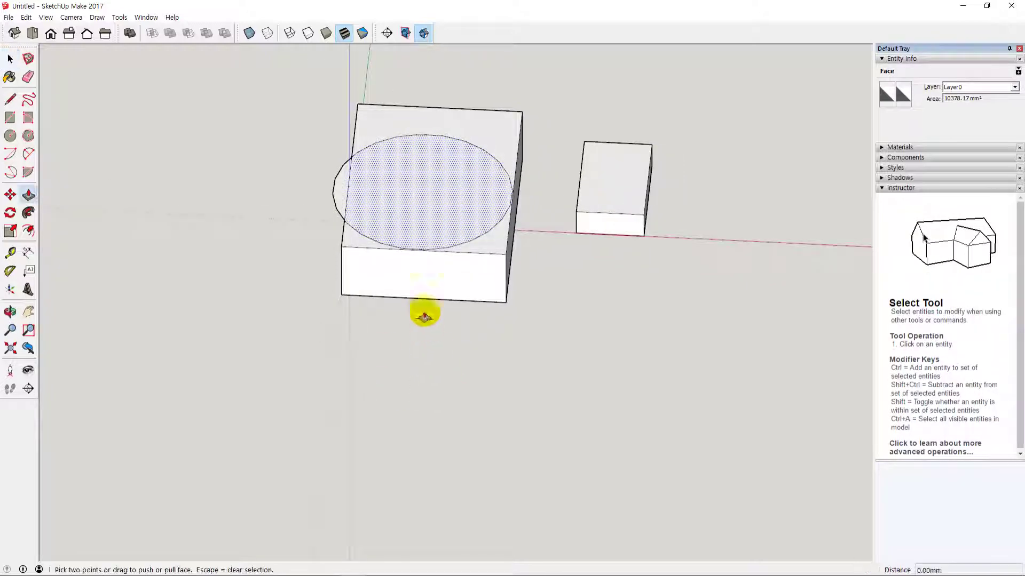
left_click(414, 217)
key("space")
key("Escape")
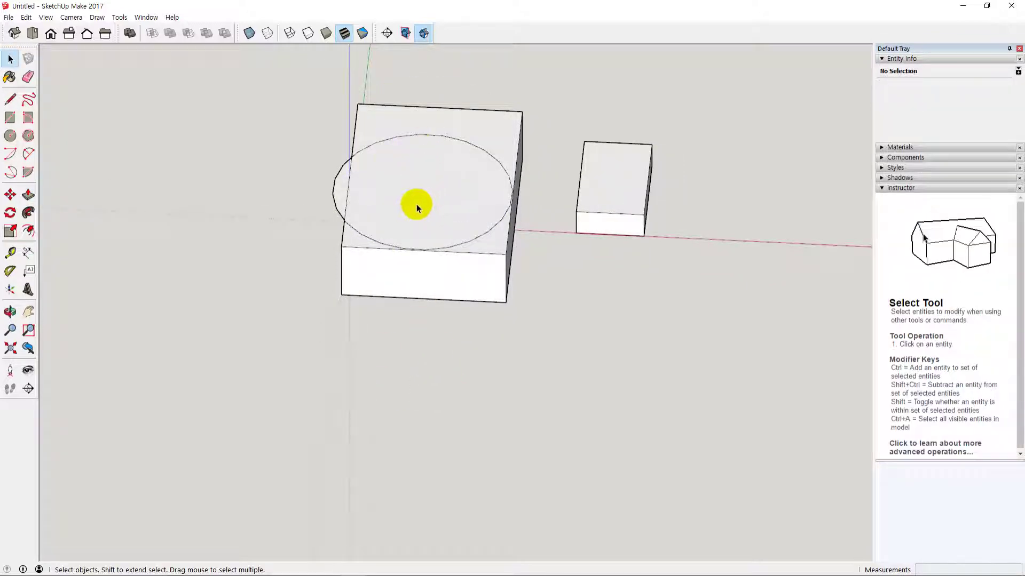
key("p")
left_click(416, 207)
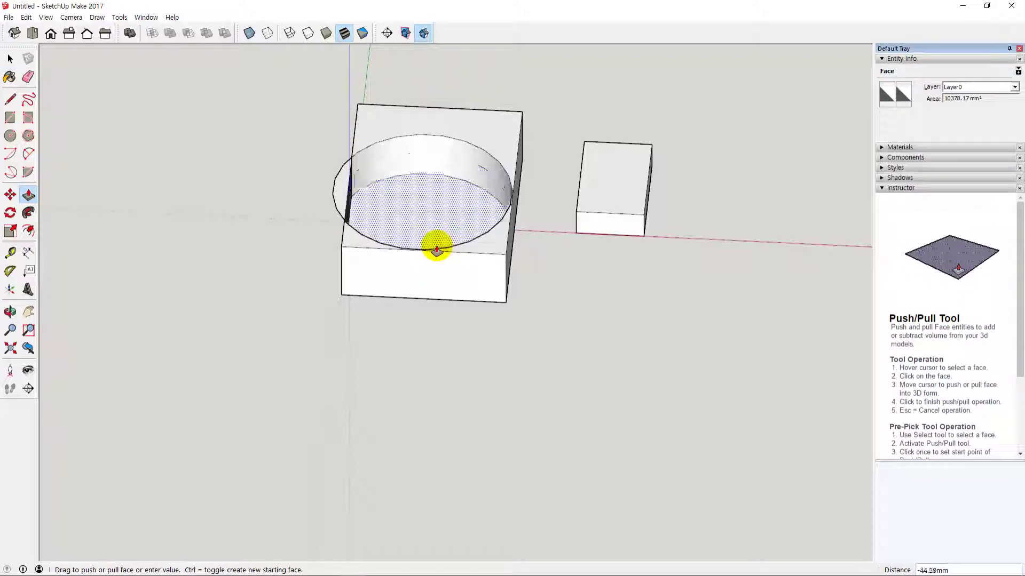
left_click(435, 183)
key("space")
middle_click_drag(434, 338, 539, 316)
key("ctrl+z")
key("ctrl+z")
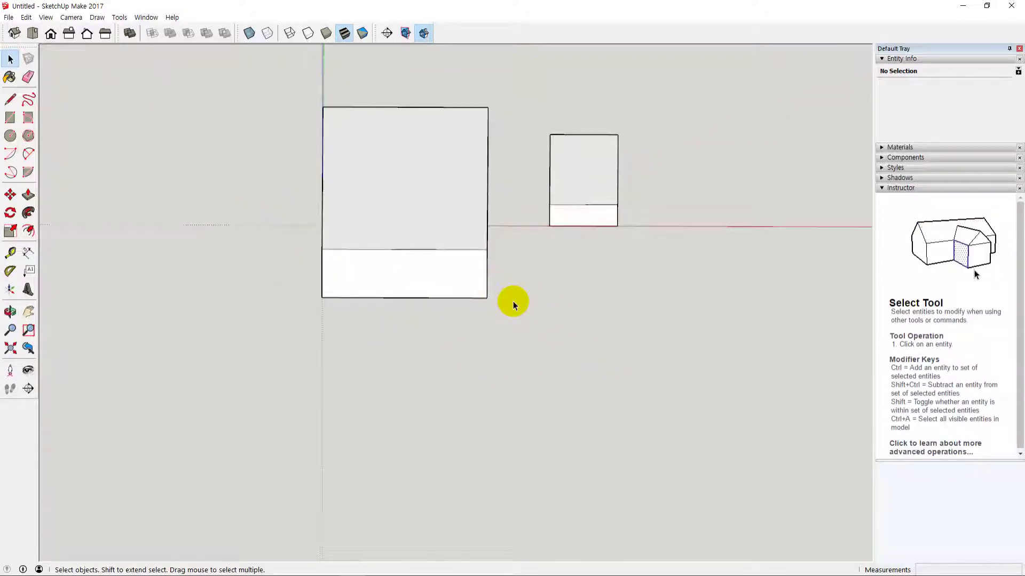
- Select all connected geometry of the large box and make it a group
middle_click_drag(569, 288, 453, 260)
triple_click(430, 194)
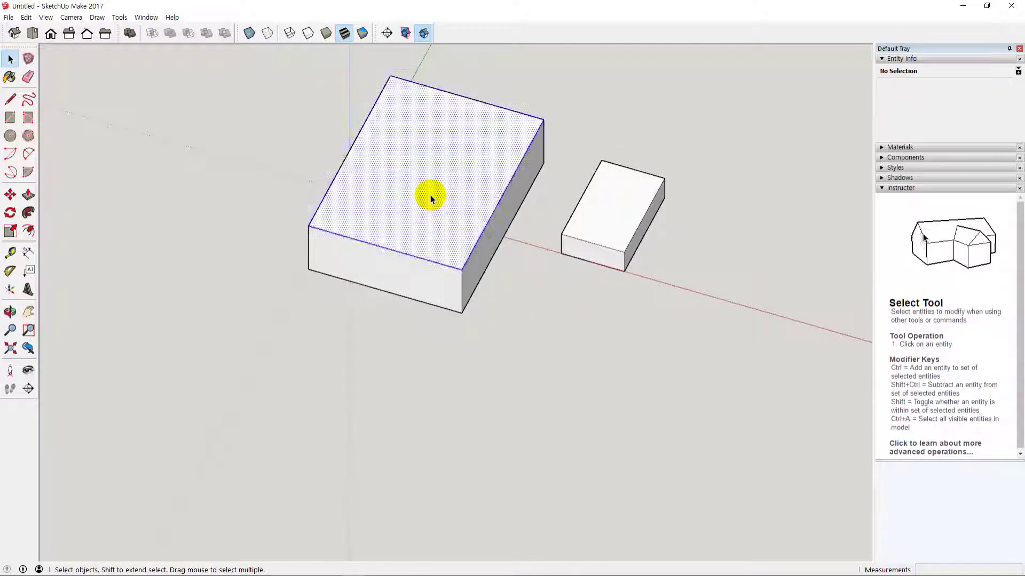
left_click(507, 328)
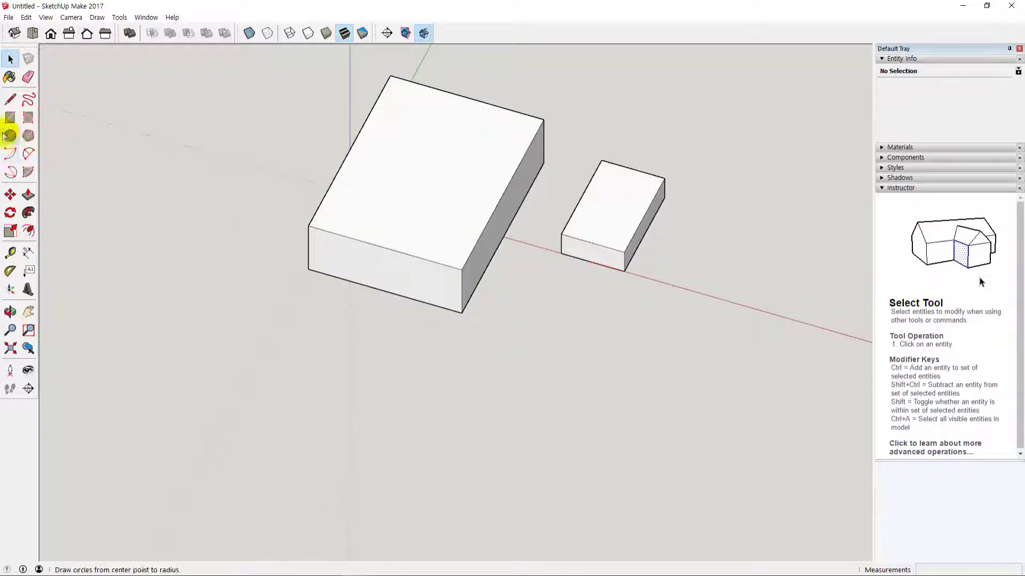
left_click(464, 213)
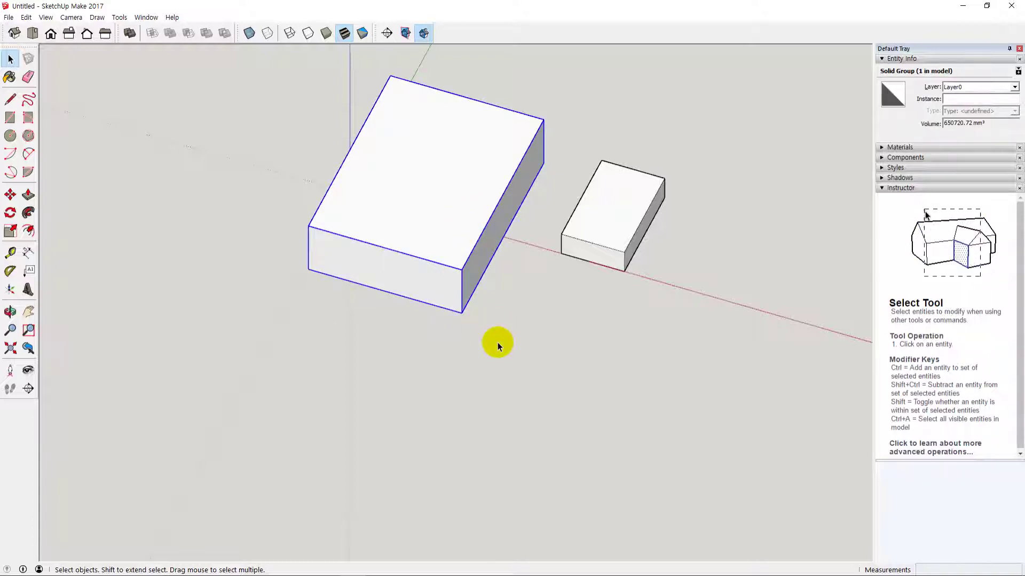
middle_click_drag(546, 357, 500, 365)
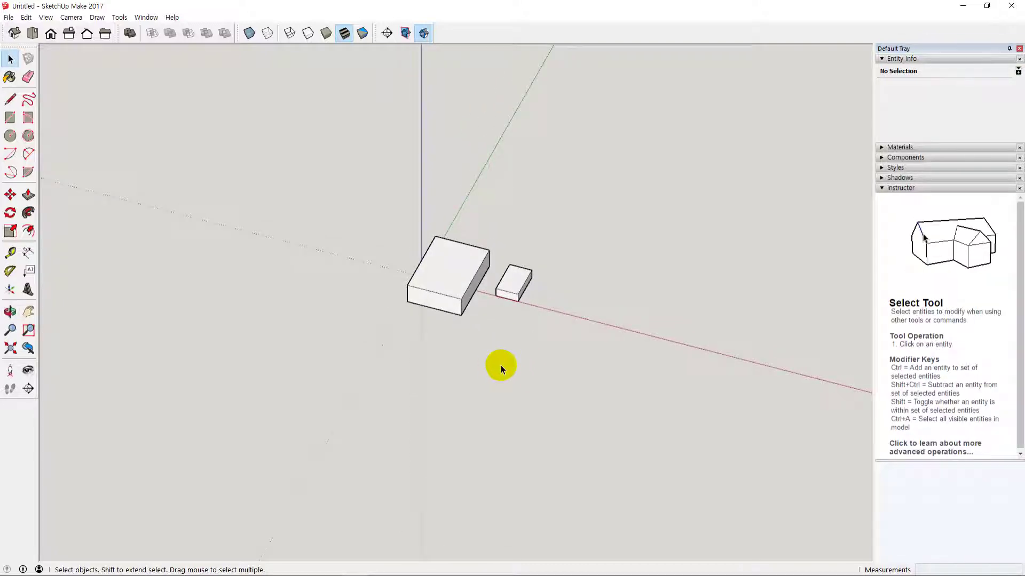
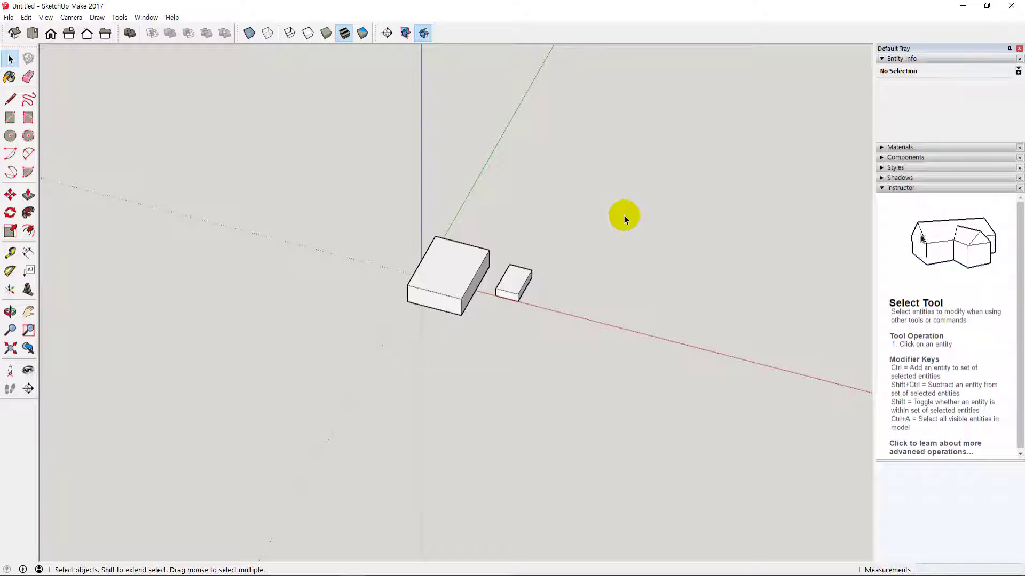
- Select all connected geometry of the small box and place a copy of it on the side away from the large box
middle_click_drag(539, 350, 517, 314)
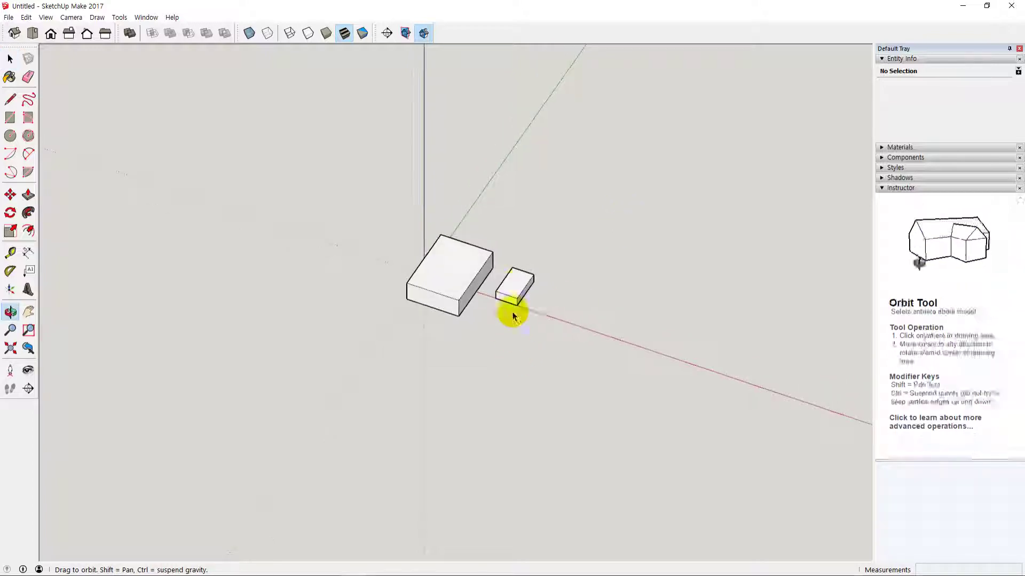
left_click(520, 283)
left_click(578, 249)
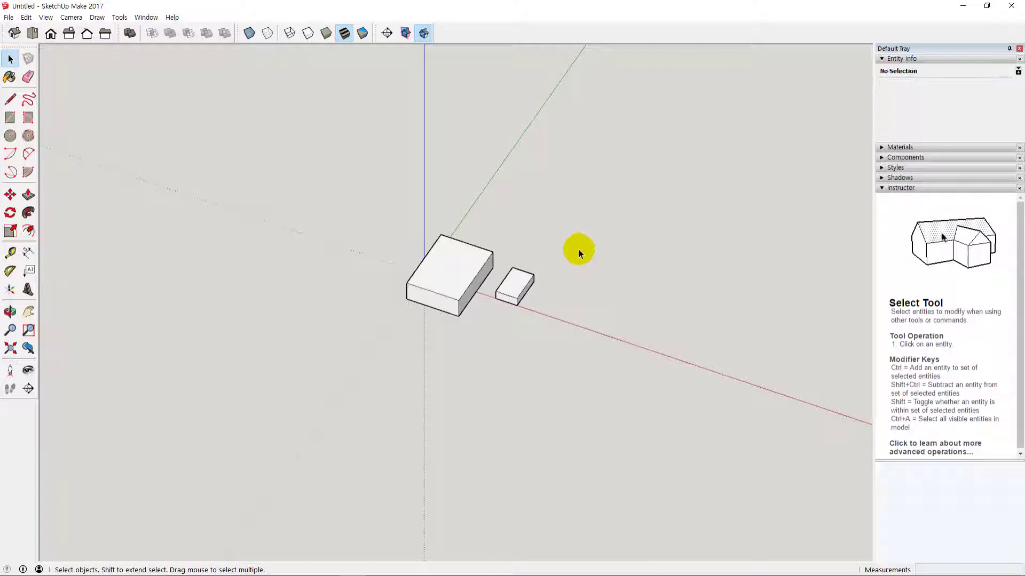
triple_click(517, 290)
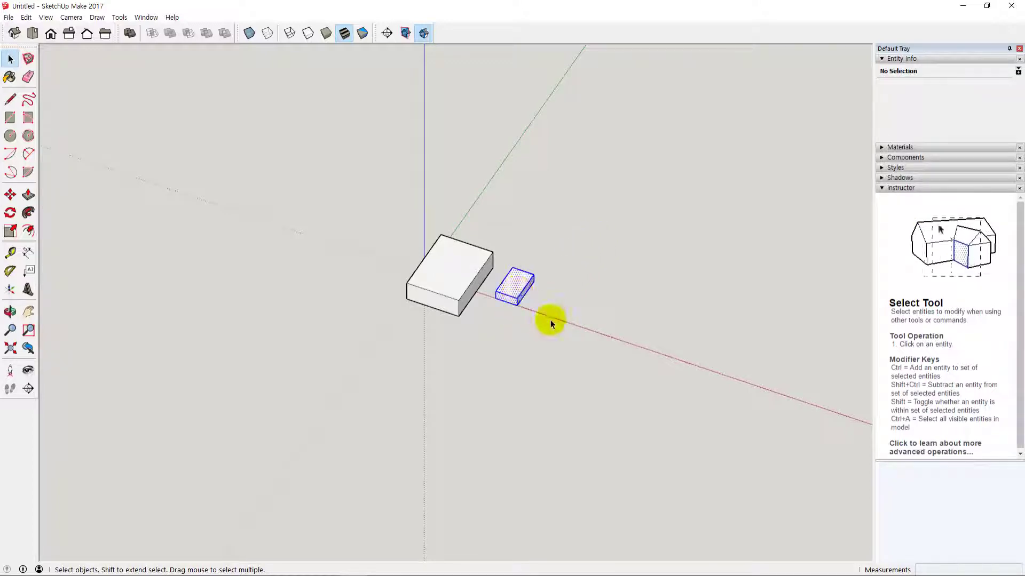
key("m")
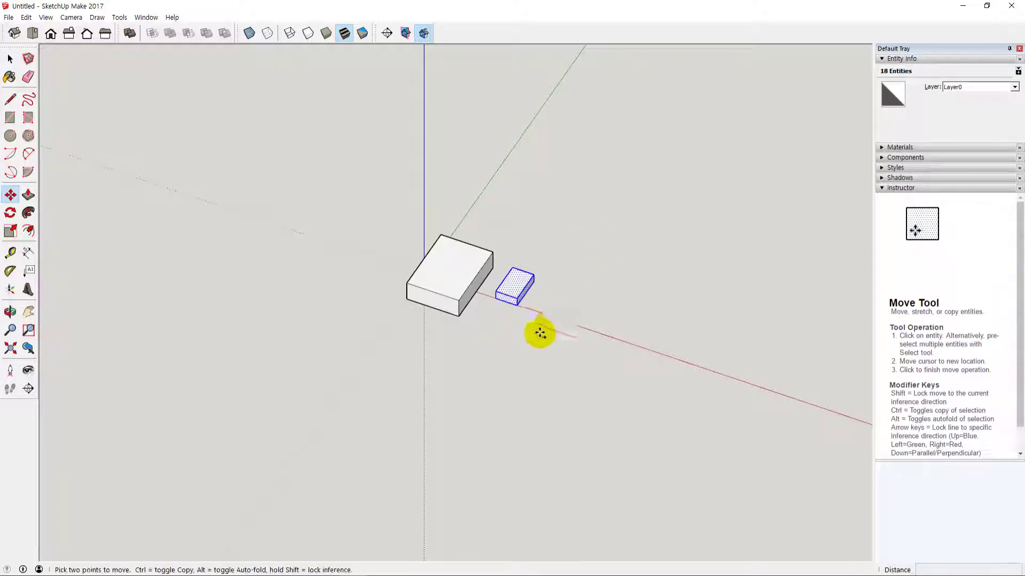
left_click(516, 305)
key("ctrl")
left_click(595, 323)
key("space")
left_click(579, 359)
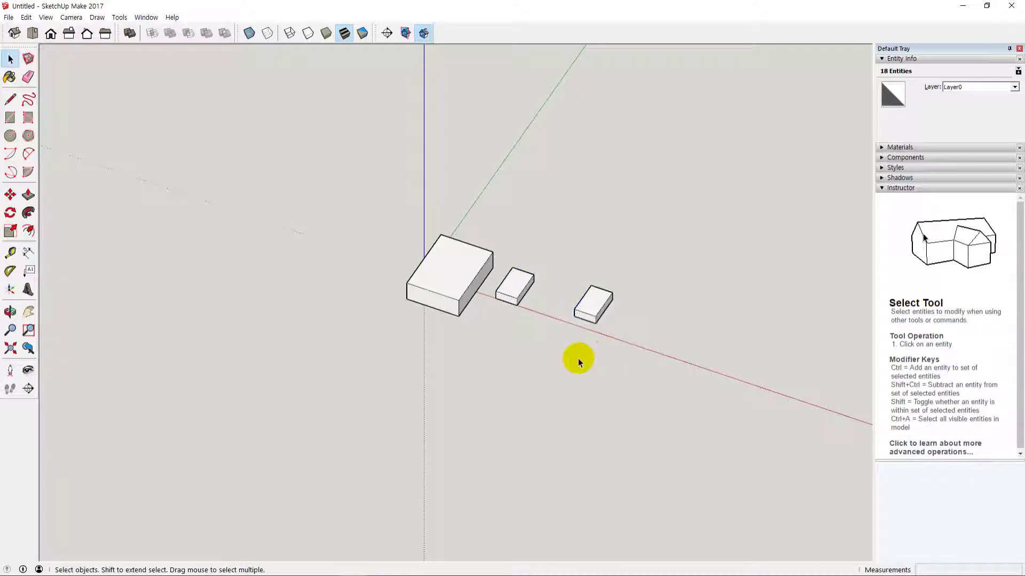
left_click(14, 137)
left_click(598, 230)
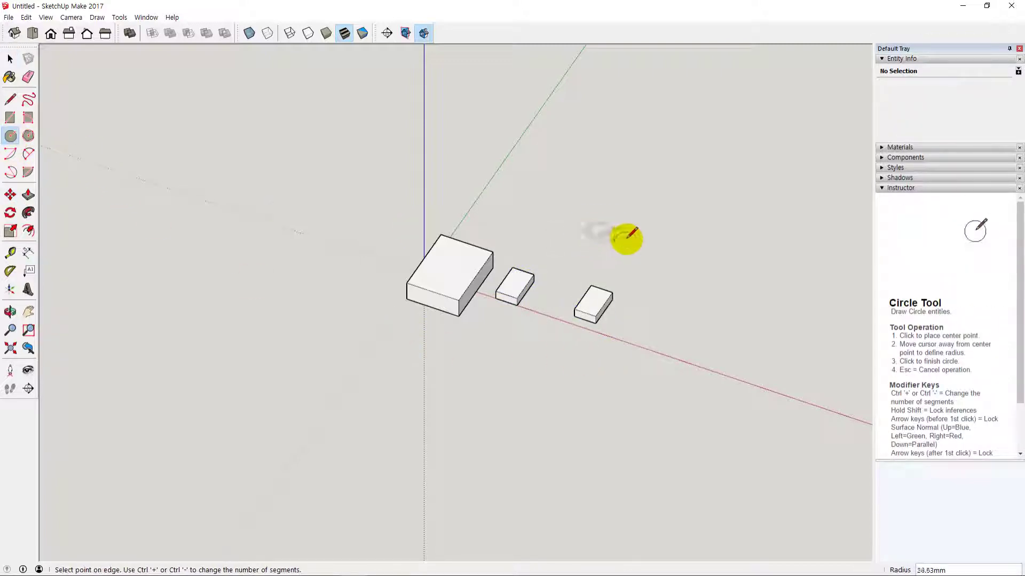
key("space")
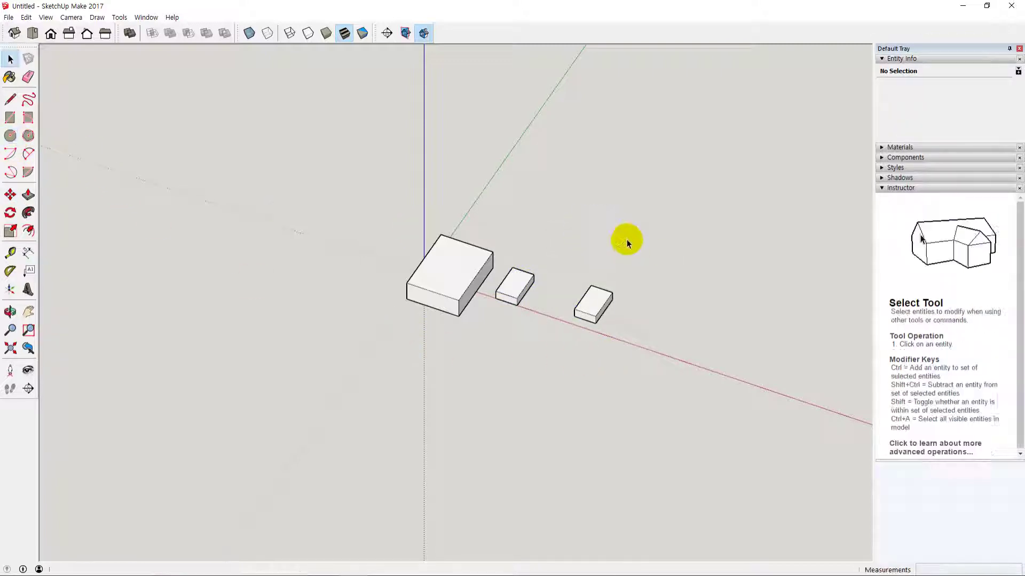
- Draw a small circle on the ground behind the small boxes and Push/Pull it up into a cylinder
key("c")
left_click(571, 216)
left_click(587, 218)
key("p")
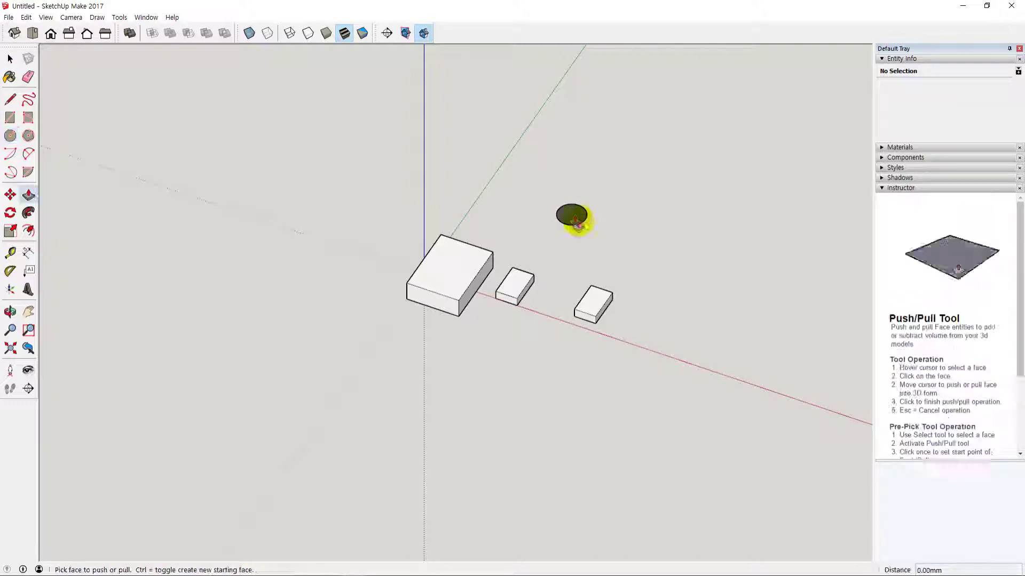
left_click(576, 219)
left_click(574, 205)
key("space")
left_click(608, 251)
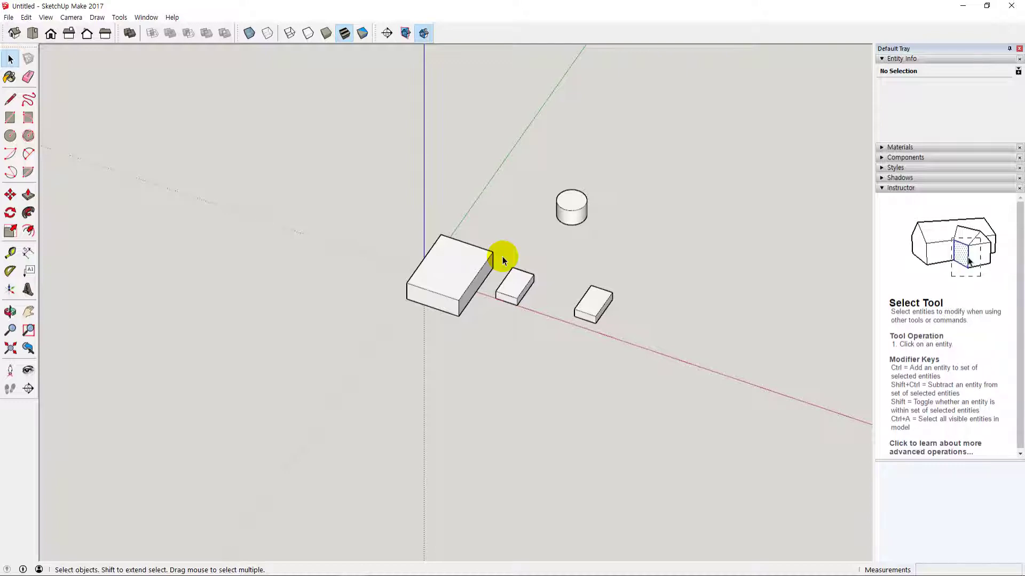
- Make the two small boxes and the cylinder each a separate group, and window-select all the objects to check them
double_click(460, 286)
left_click(482, 303)
left_click(516, 288)
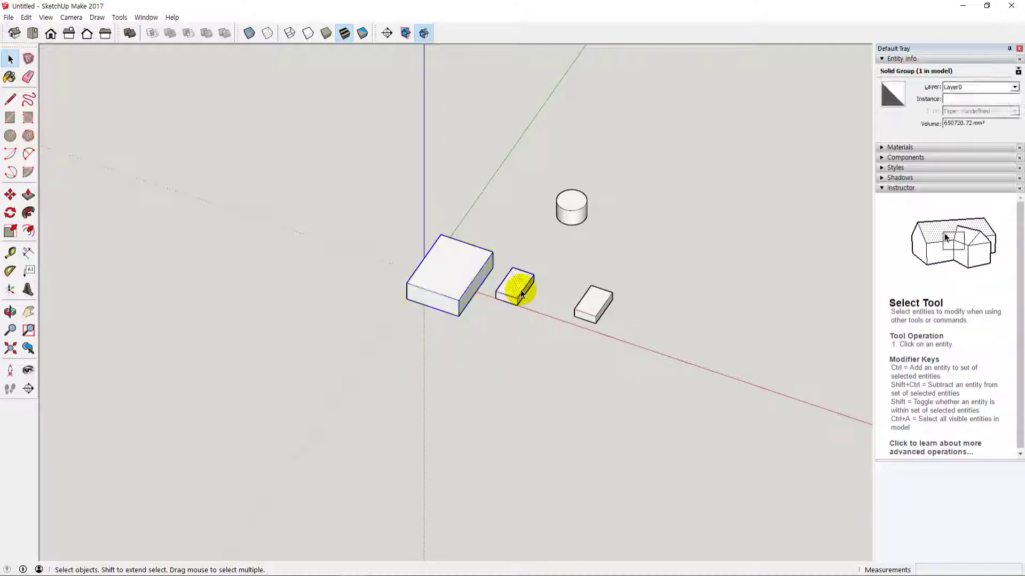
left_click(590, 310)
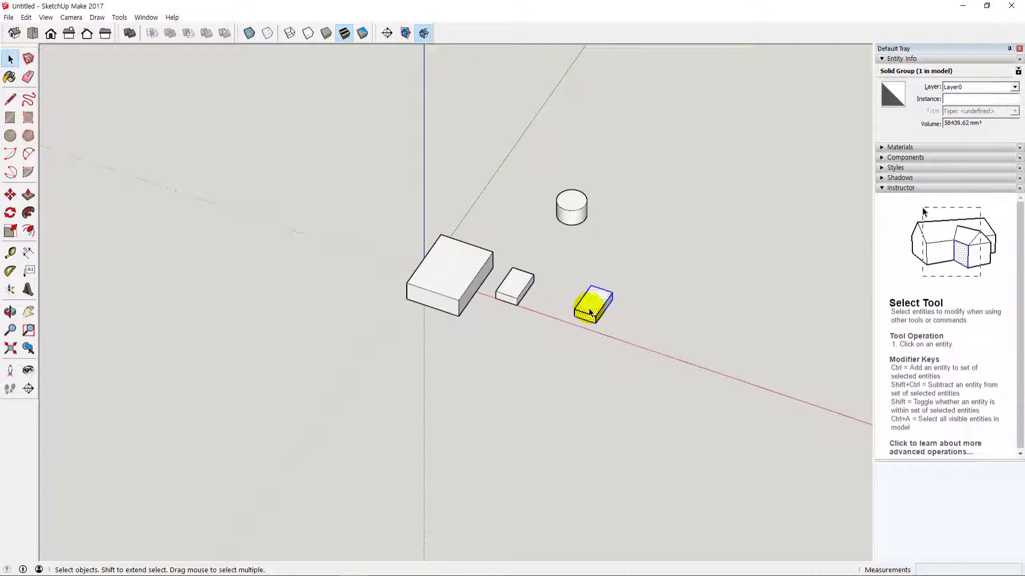
left_click(576, 213)
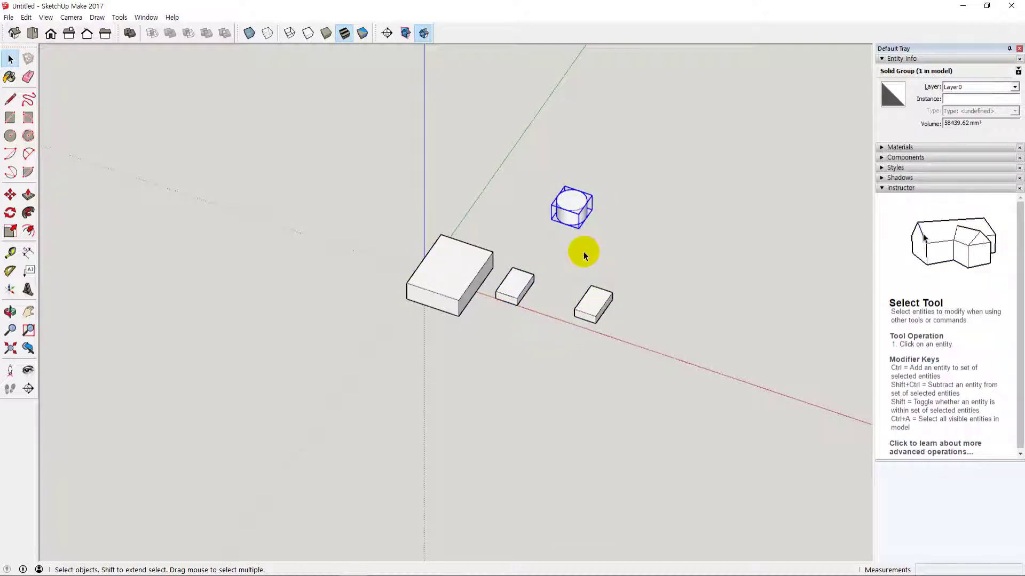
left_click(385, 157)
left_click_drag(377, 148, 662, 372)
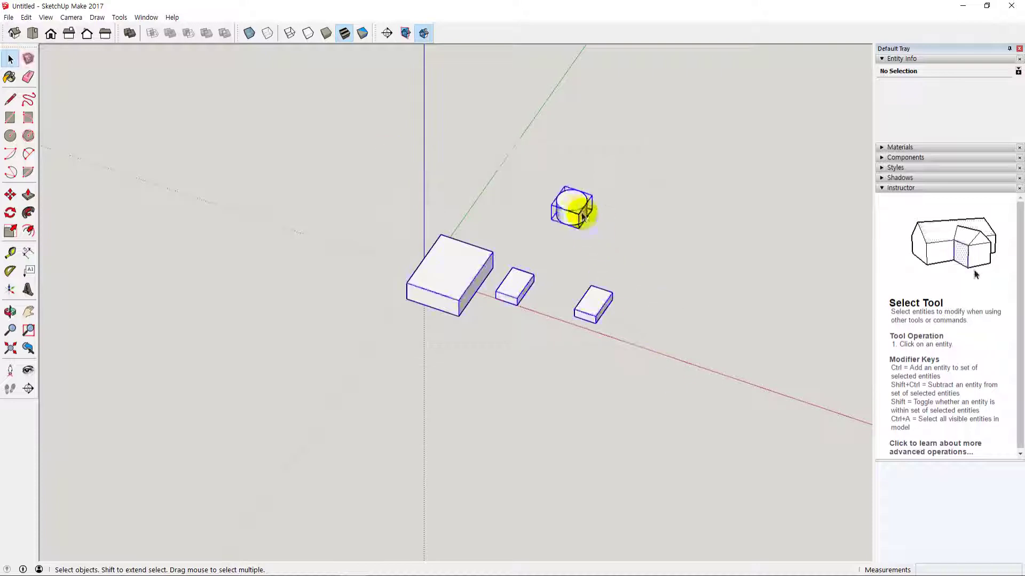
- Move the cylinder group onto the top face of the large box
left_click(574, 210)
key("m")
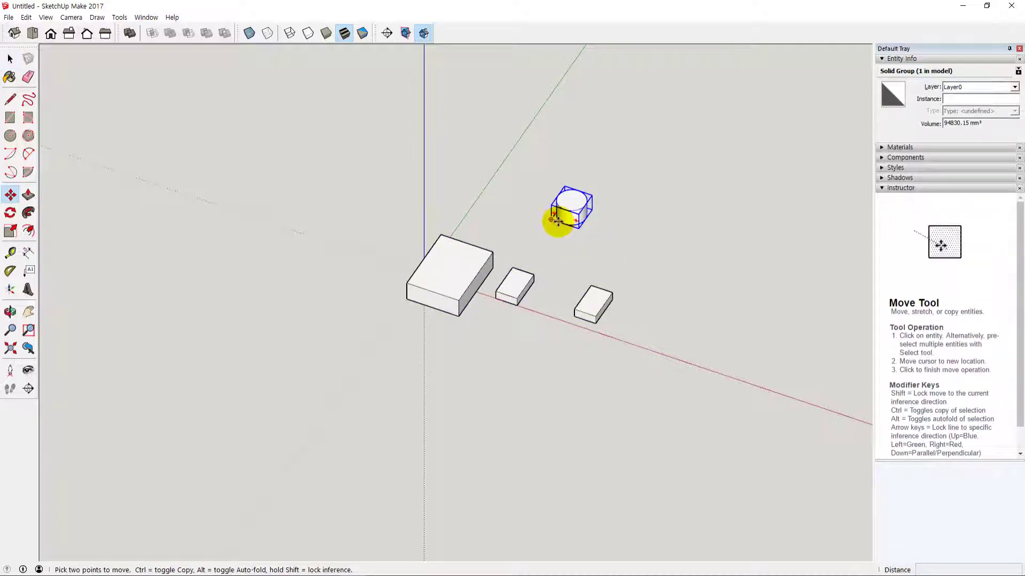
left_click(560, 219)
left_click(444, 266)
key("space")
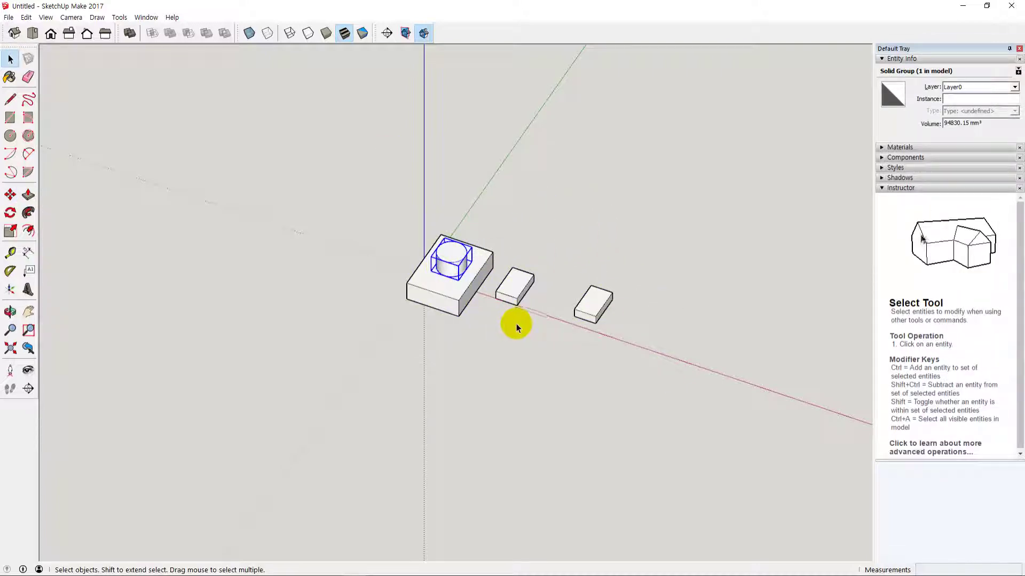
- Move the small box nearest the large box onto the top of the cylinder
left_click(515, 288)
key("m")
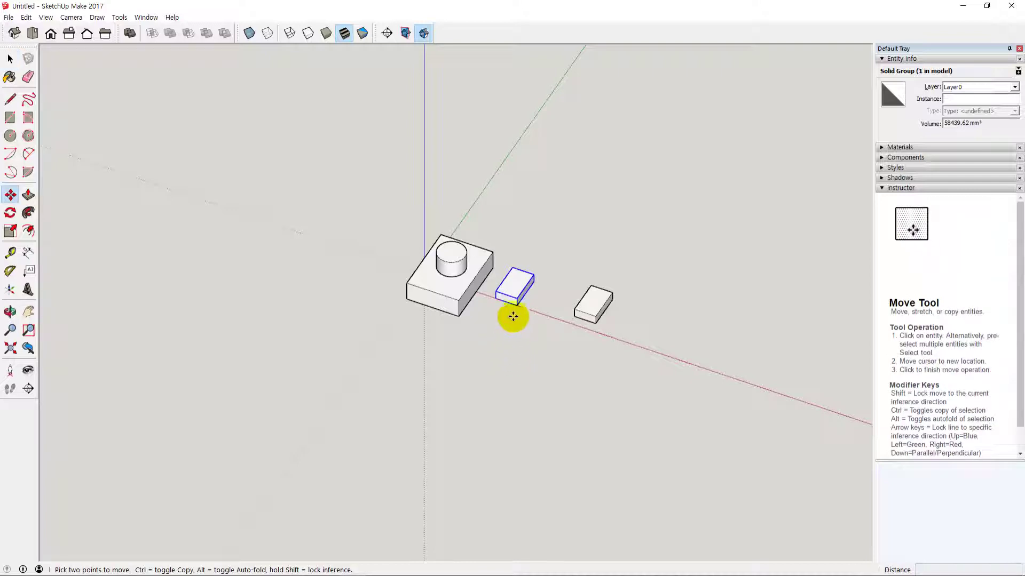
left_click(521, 307)
left_click(454, 258)
key("space")
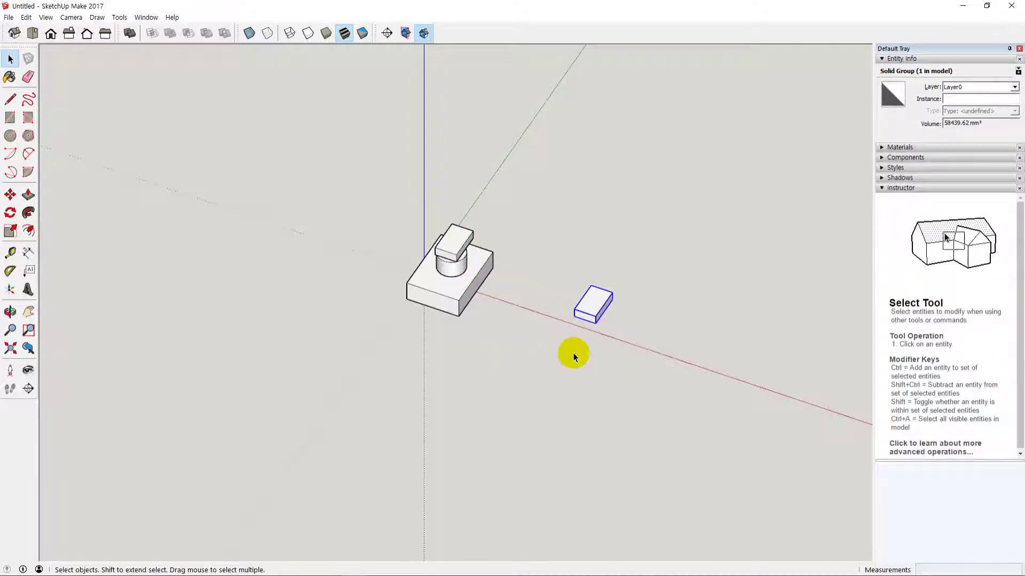
- Move the remaining small box onto the large box's top face, overlapping the front of the cylinder
key("m")
left_click(576, 316)
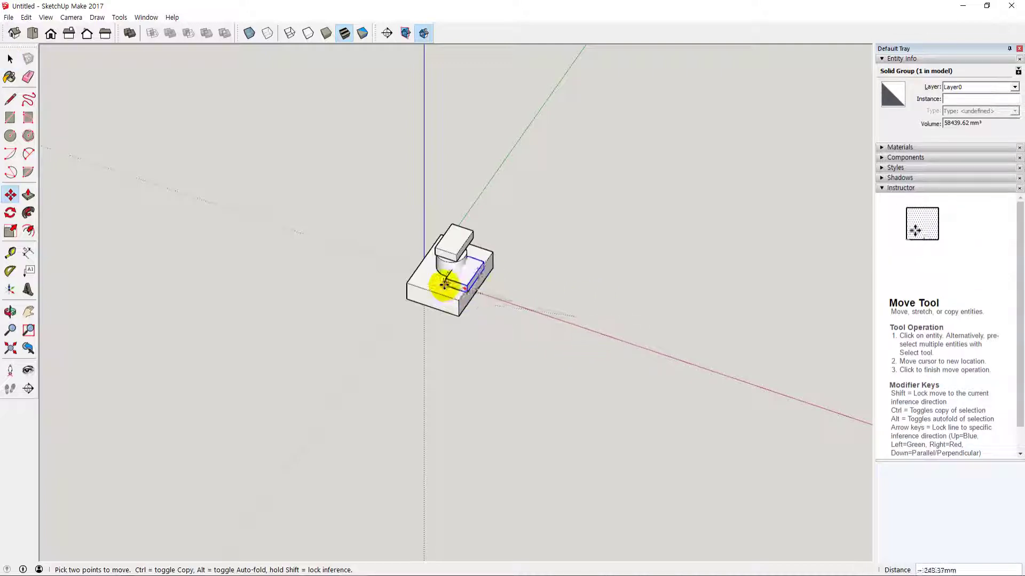
left_click(444, 284)
key("space")
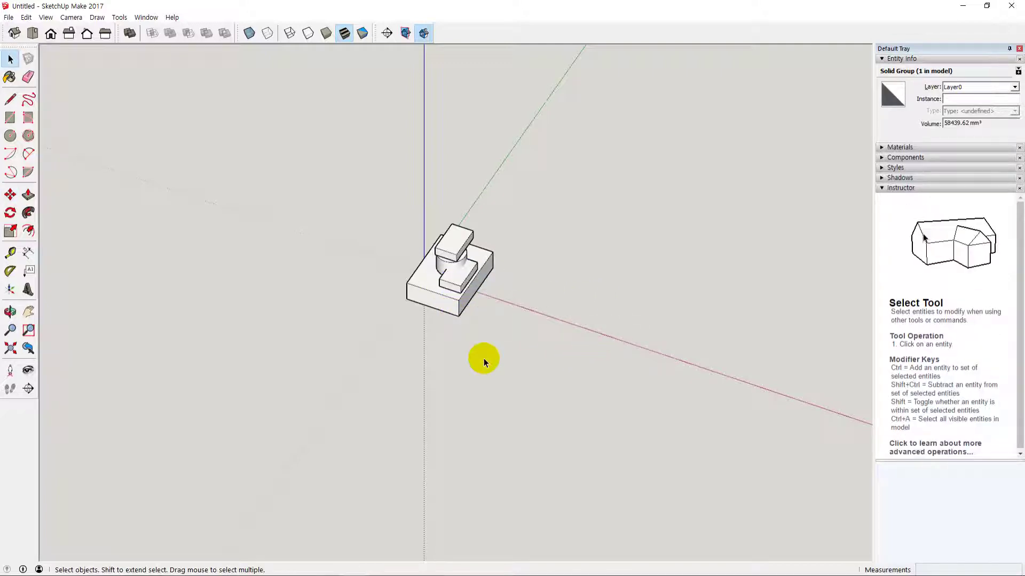
- Select all four stacked groups and combine them into one outer group
middle_click_drag(484, 363, 411, 240)
left_click_drag(377, 199, 508, 332)
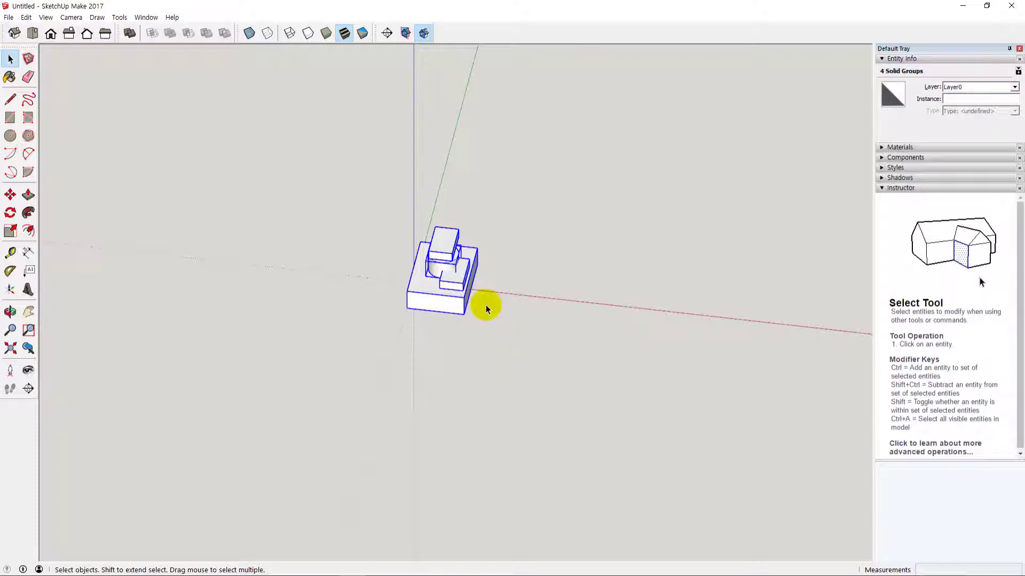
left_click(513, 332)
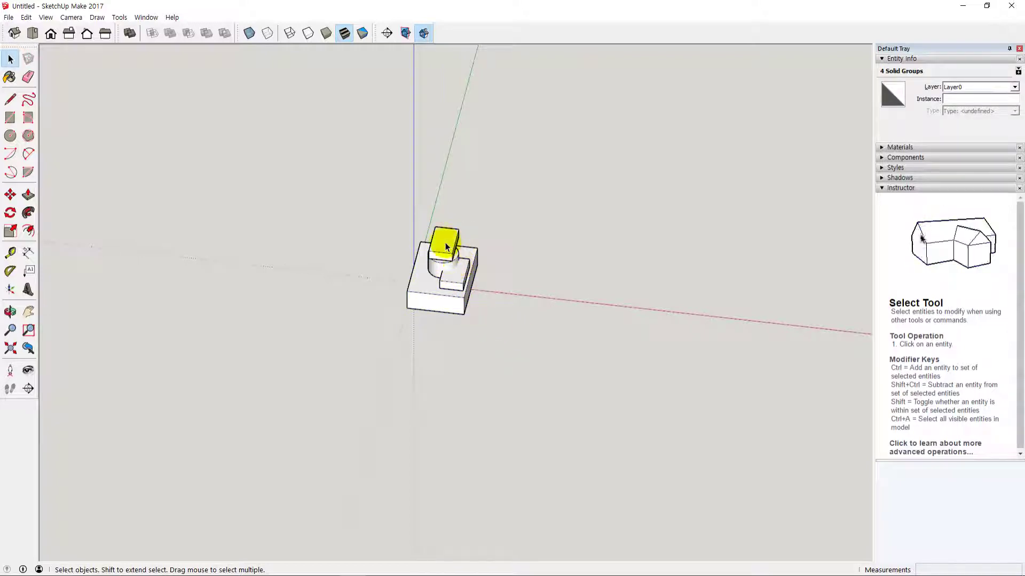
left_click(442, 257)
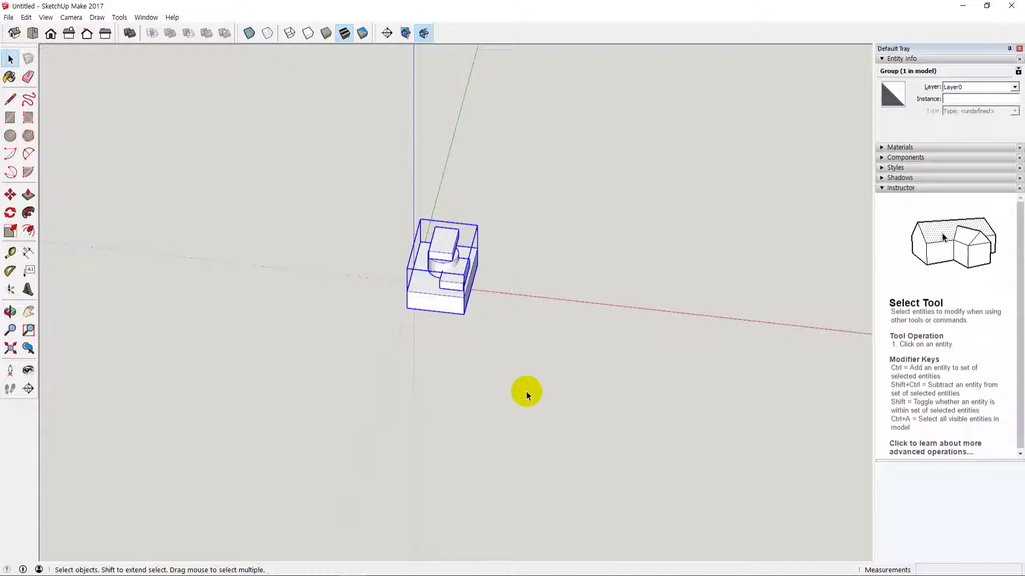
left_click(526, 391)
- Open the outer group for editing, select the small and large box groups nested inside it, and close it again
middle_click_drag(517, 369, 449, 312)
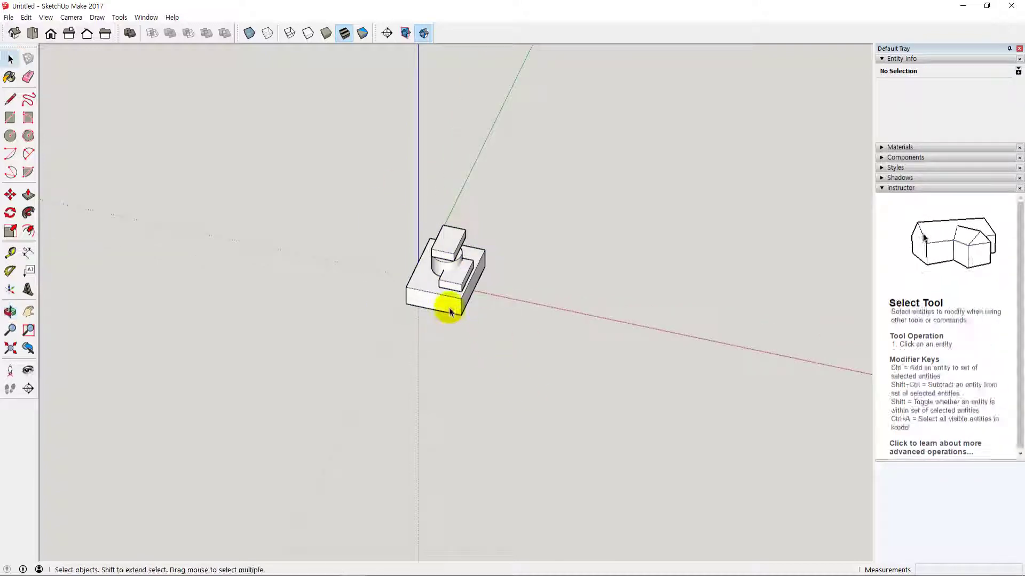
left_click(435, 304)
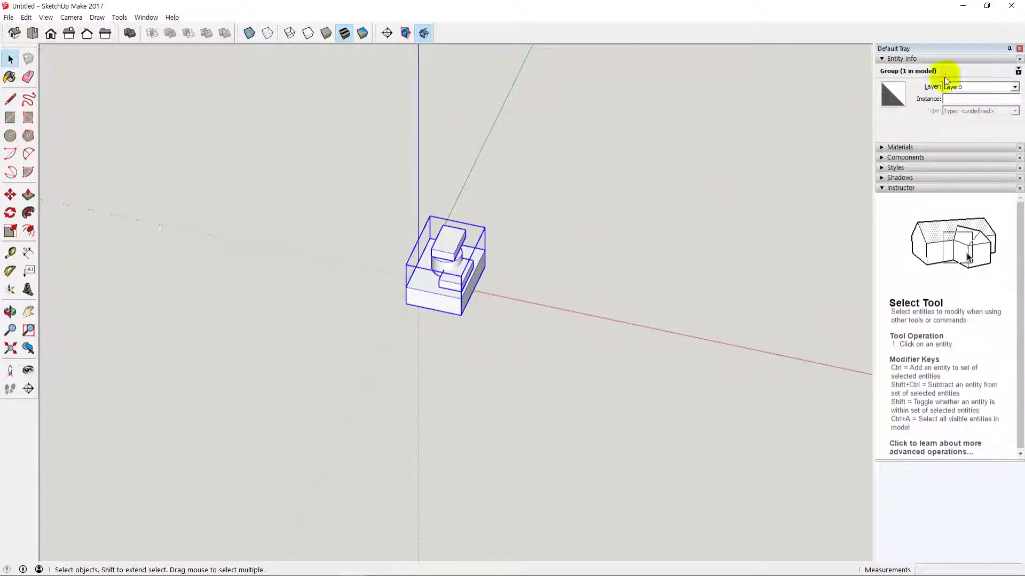
double_click(444, 292)
left_click(440, 290)
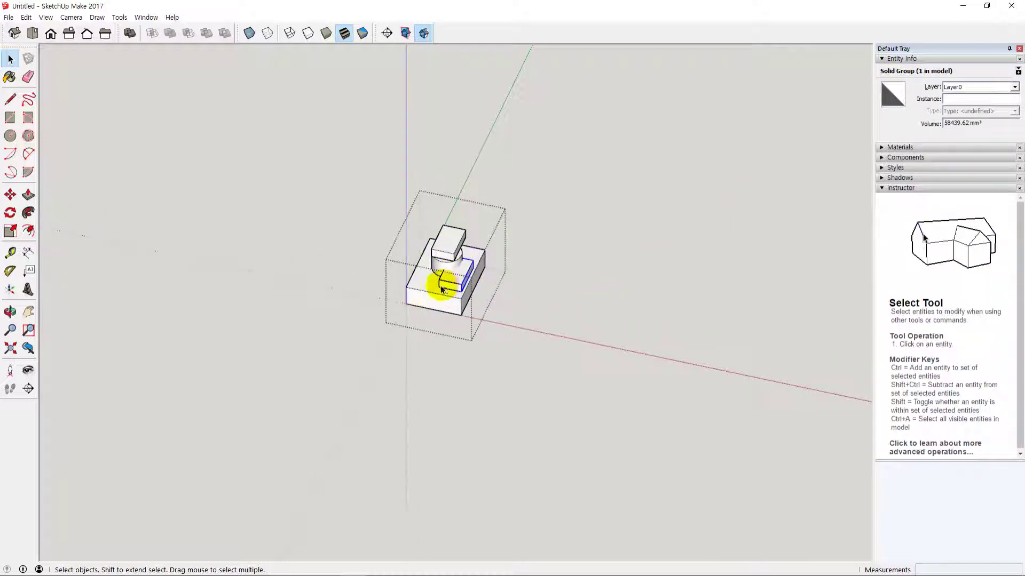
left_click(438, 302)
left_click(600, 341)
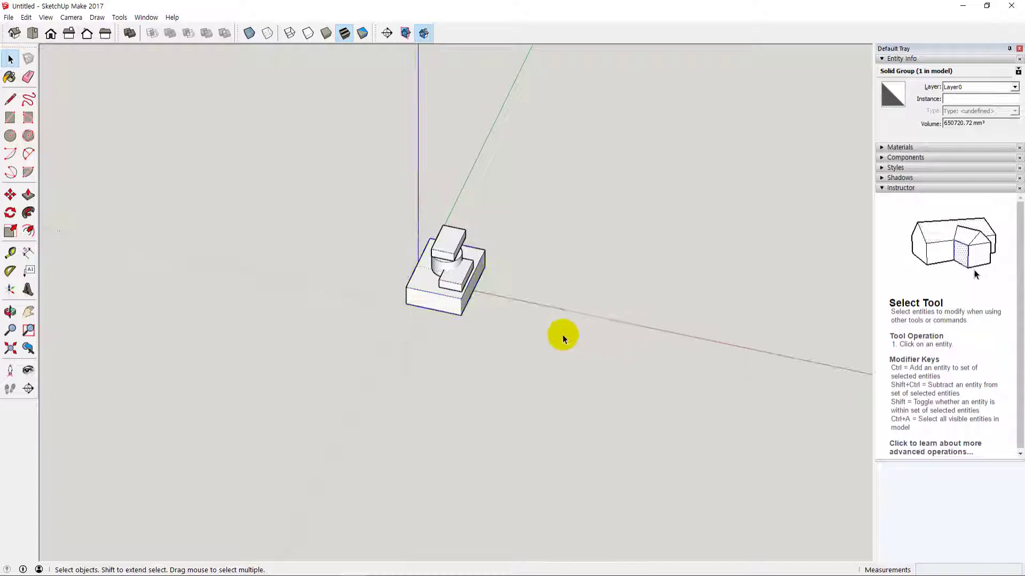
- Explode the outer group and the four groups inside it into loose geometry, and select individual parts to check
left_click(472, 292)
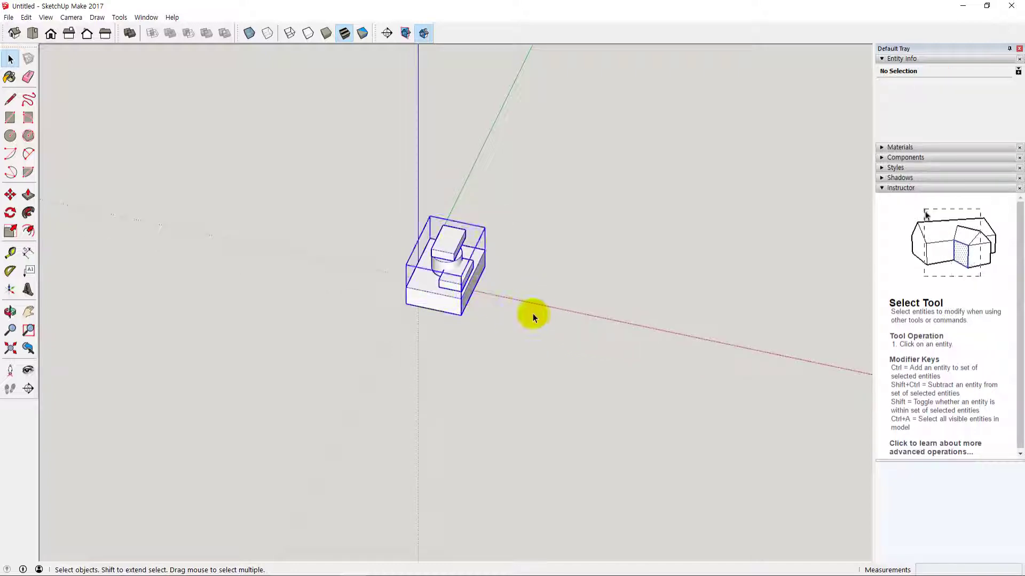
double_click(450, 270)
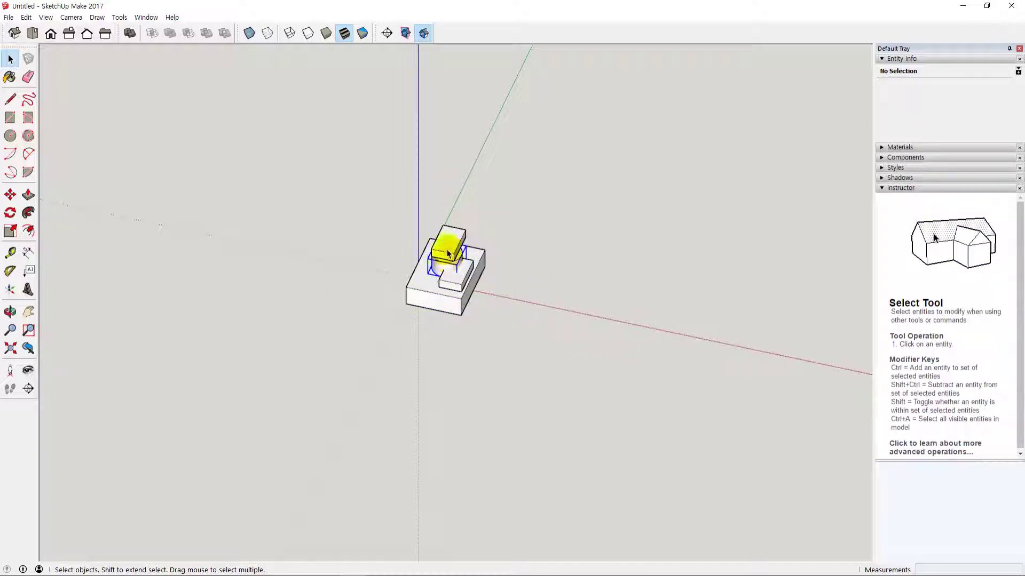
left_click_drag(392, 211, 580, 426)
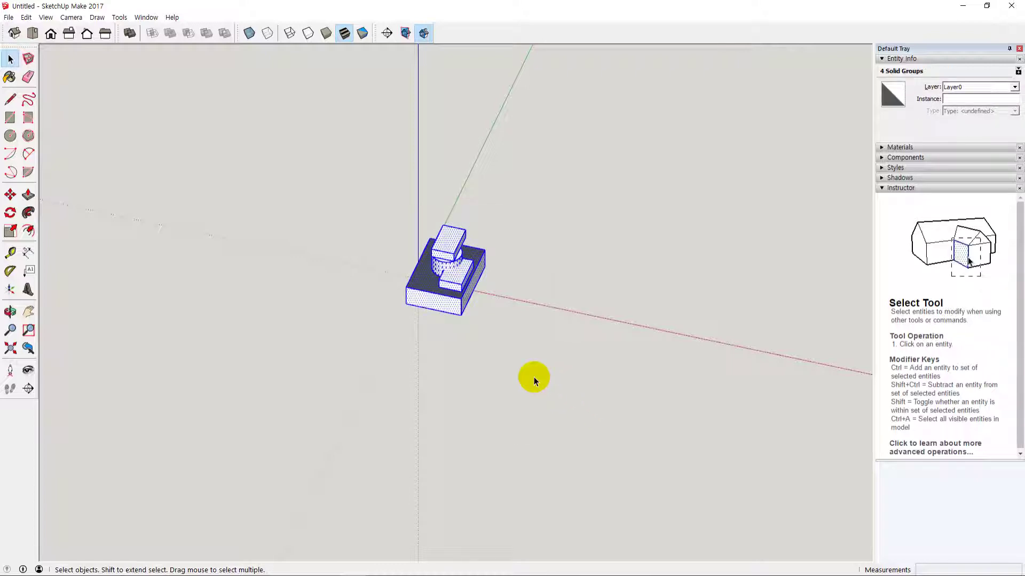
double_click(452, 260)
left_click(454, 271)
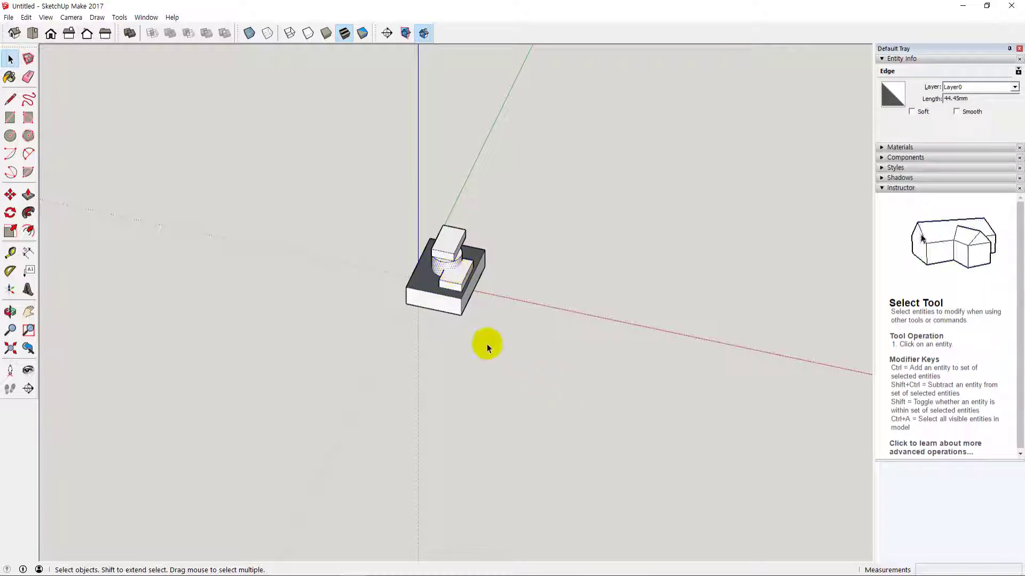
- Push/Pull the lower small box's top face about 5 mm and the cylinder's exposed top area upward, and undo both
scroll(468, 321, "up", 5)
scroll(582, 425, "down", 3)
left_click(586, 423)
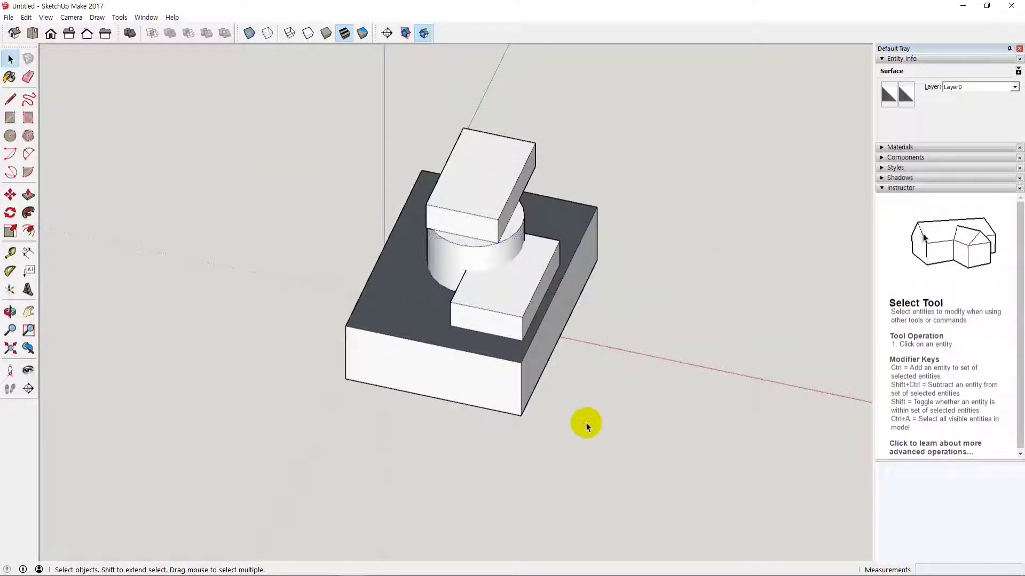
key("p")
left_click(496, 291)
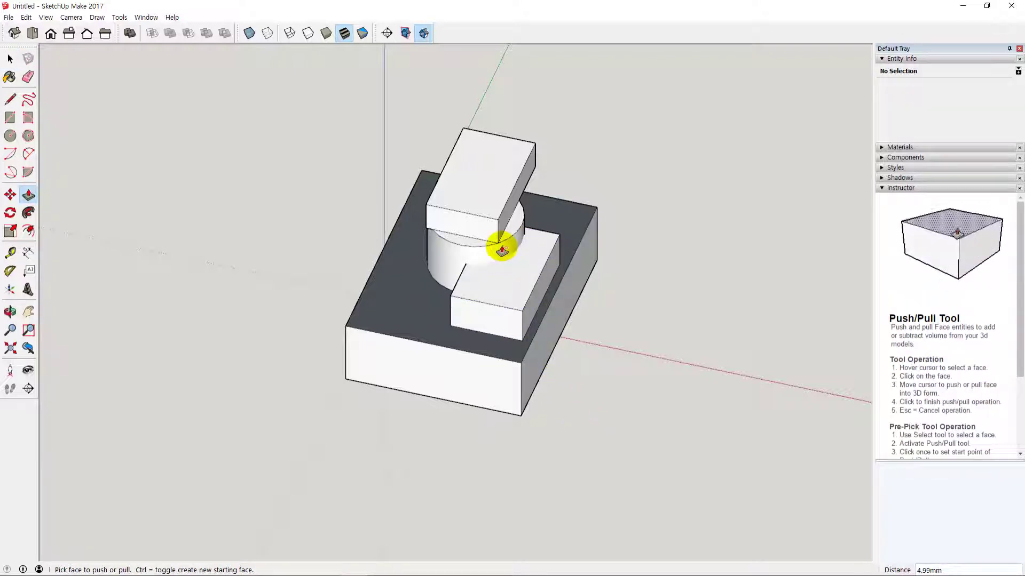
left_click(510, 230)
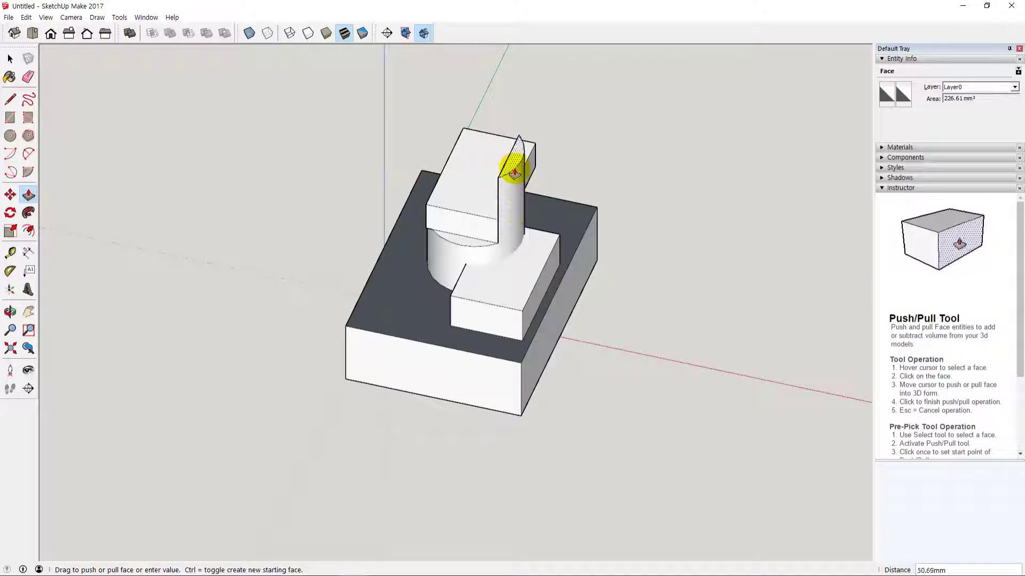
key("space")
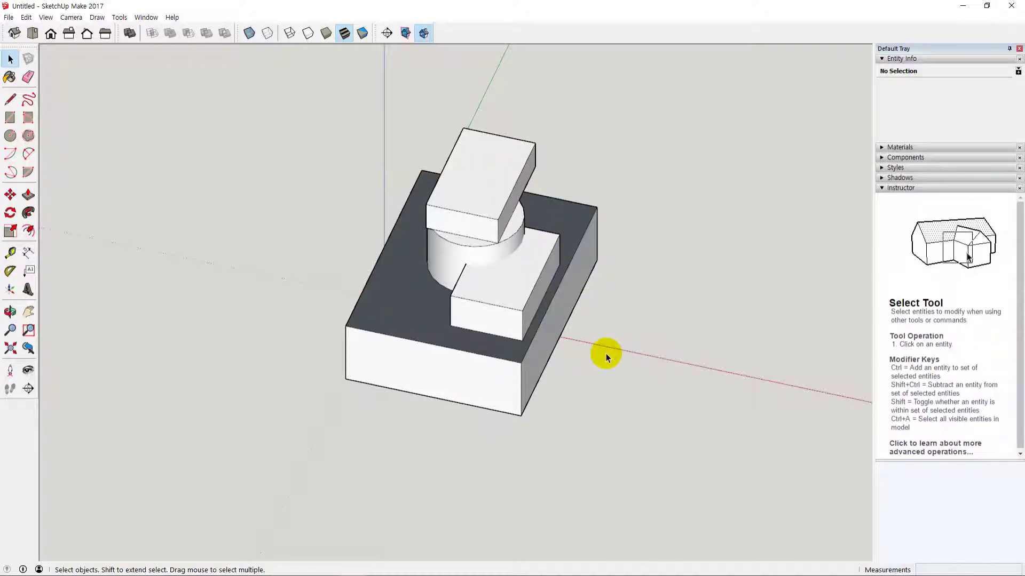
- Select all the loose geometry of the stacked model and make it a single group
left_click_drag(297, 100, 677, 465)
key("ctrl+g")
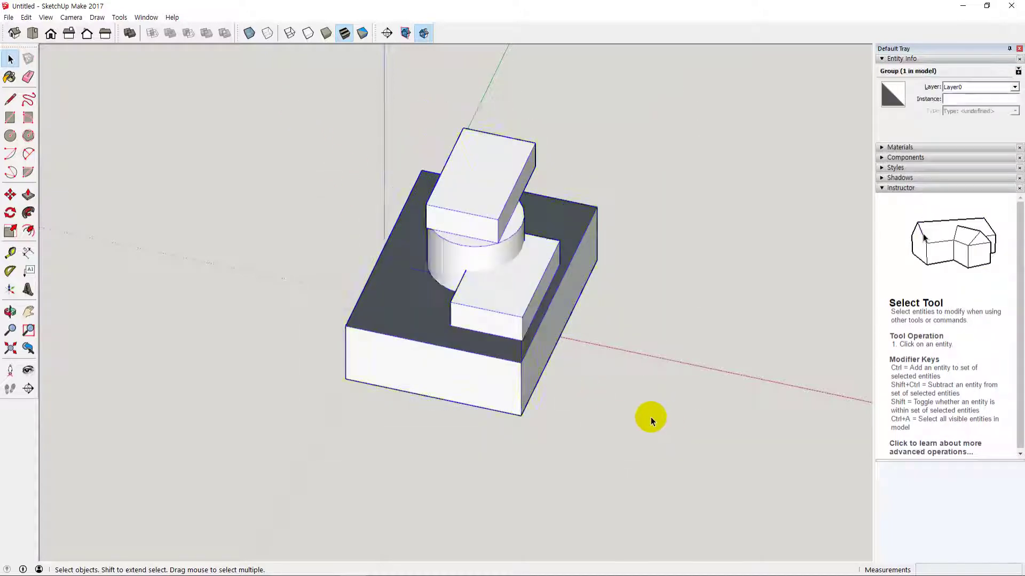
left_click(649, 416)
- Select the single group and view it from several angles to examine how it behaves as one object
left_click(489, 324)
middle_click_drag(473, 431, 649, 371)
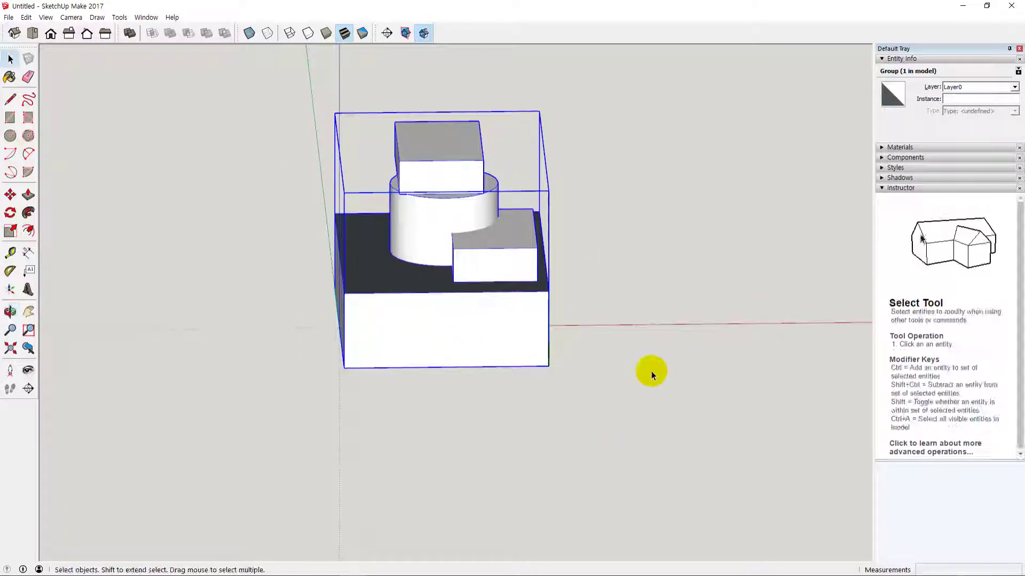
left_click(651, 370)
middle_click_drag(583, 400, 562, 405)
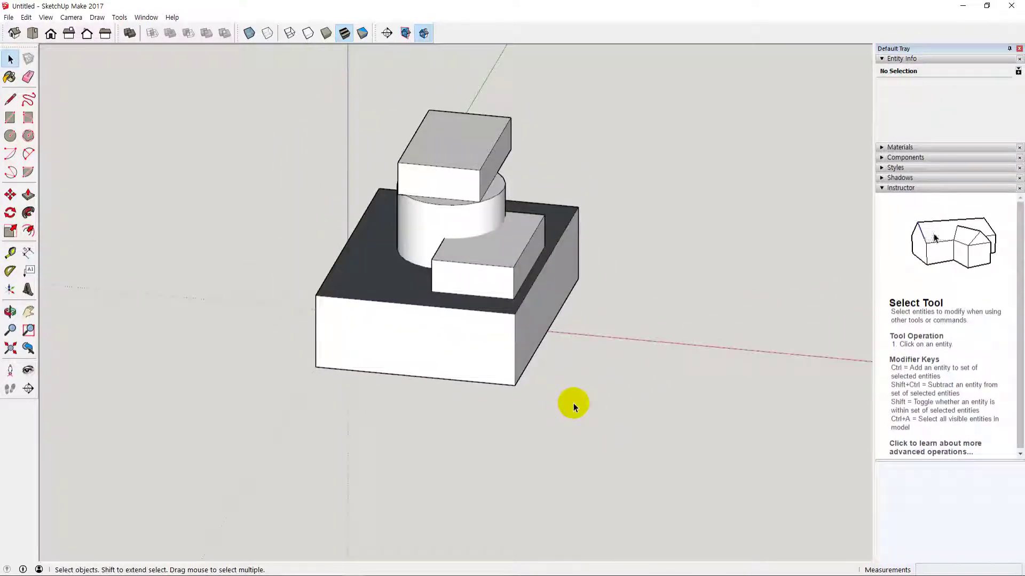
left_click(474, 308)
left_click(602, 380)
middle_click_drag(603, 382, 556, 413)
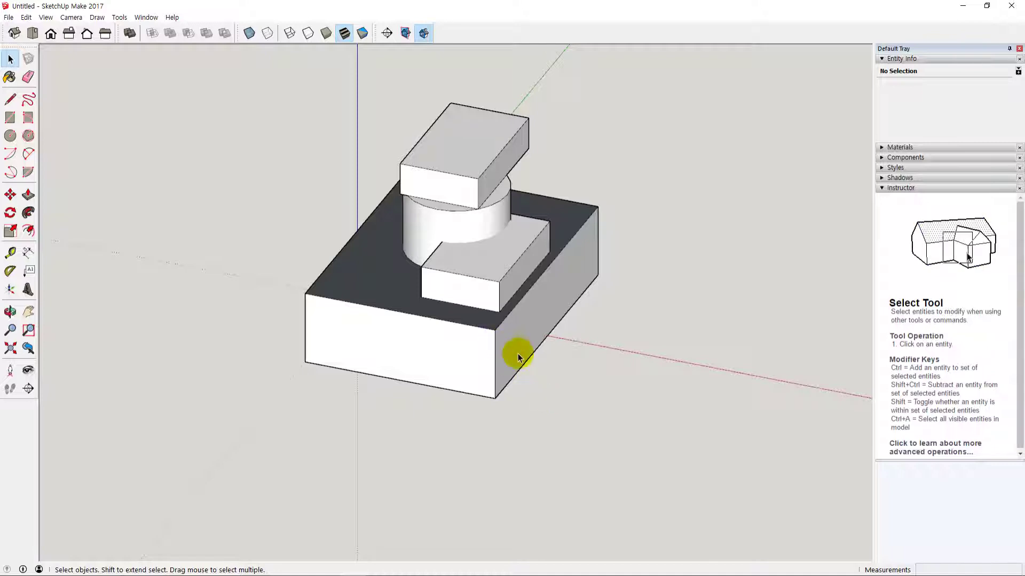
scroll(533, 368, "down", 2)
scroll(507, 372, "down", 1)
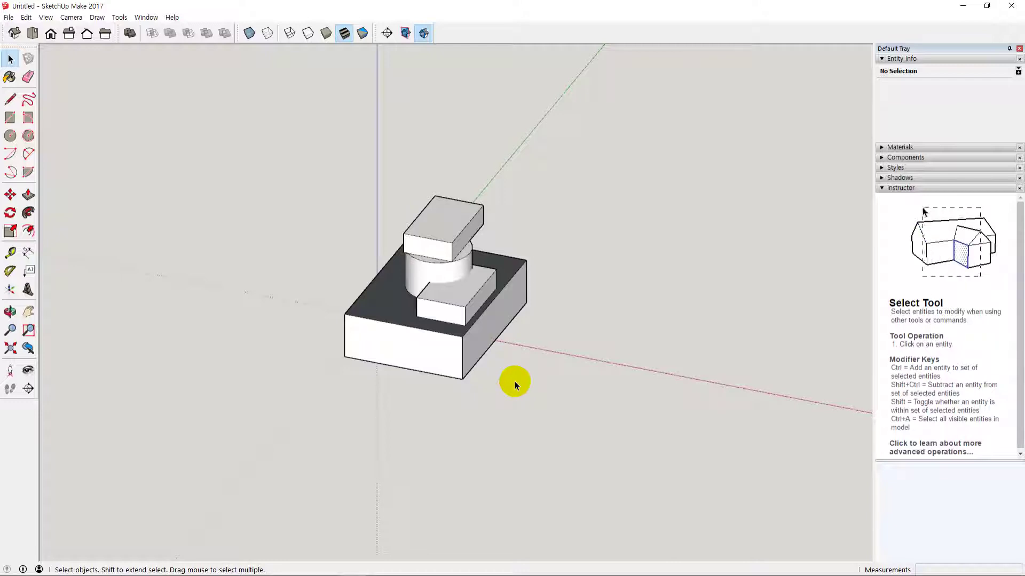
middle_click_drag(623, 366, 585, 398)
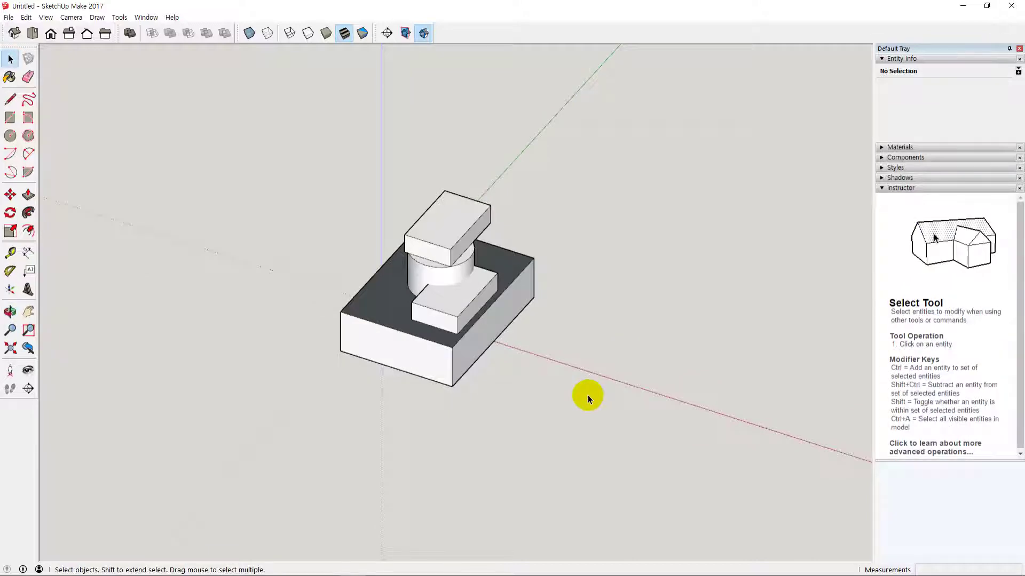